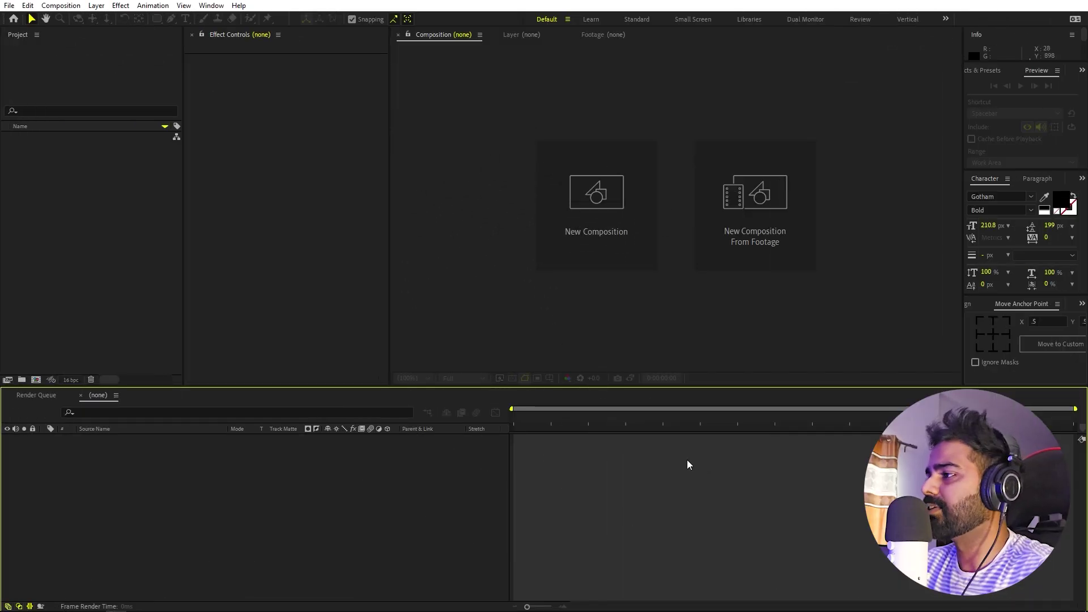
- Create a 1920x1080 composition named Main at 30 fps with a 20-second duration
click(61, 5)
click(85, 19)
text(Main)
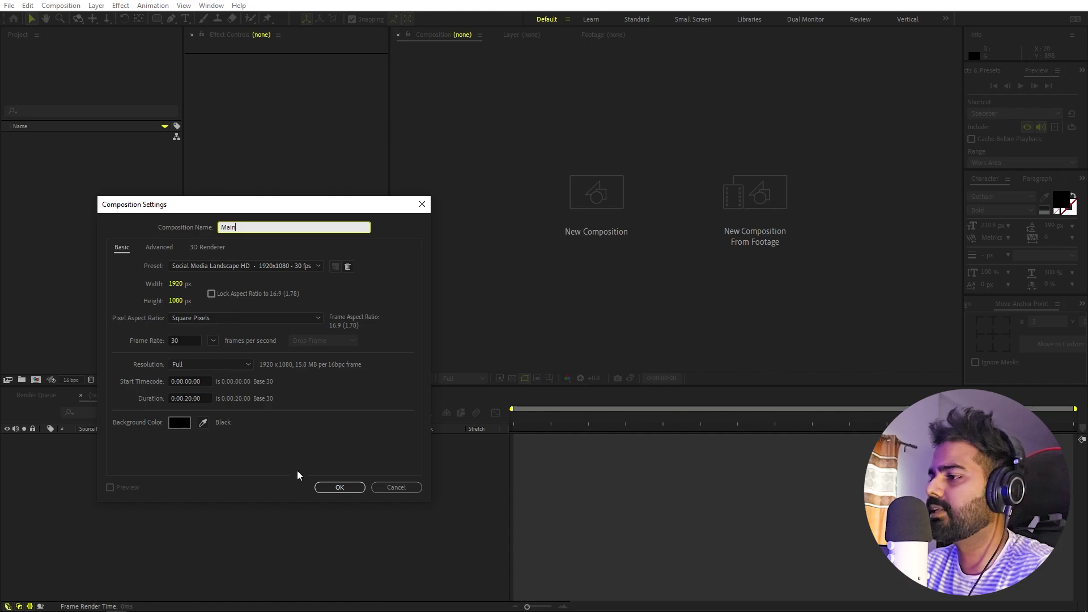
click(332, 487)
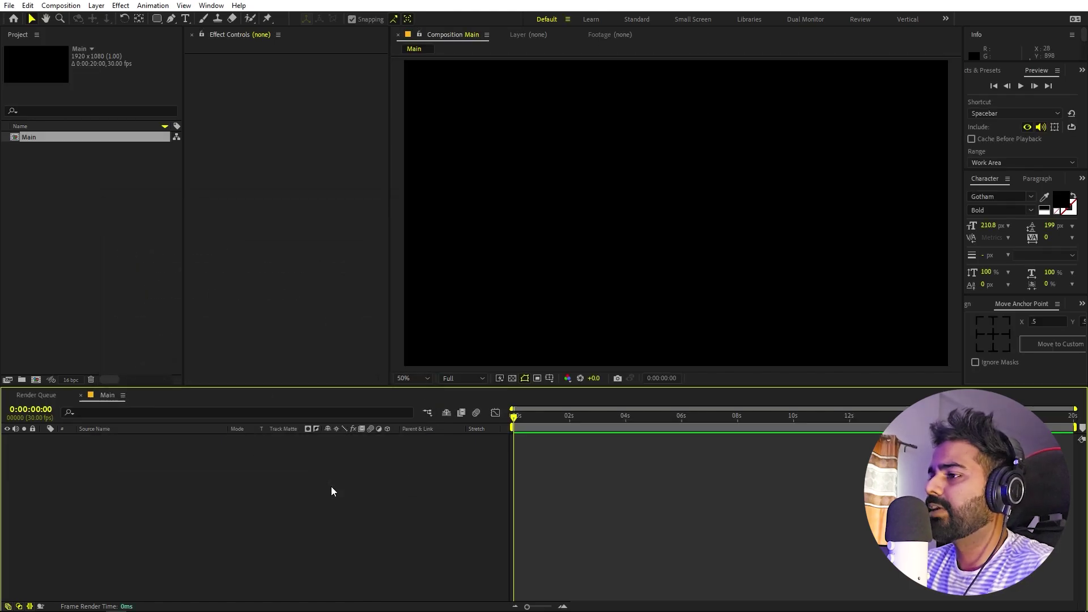
- Add a full-composition solid layer coloured off-white F2F2F2 as the background
right_click(148, 491)
mouse_move(218, 356)
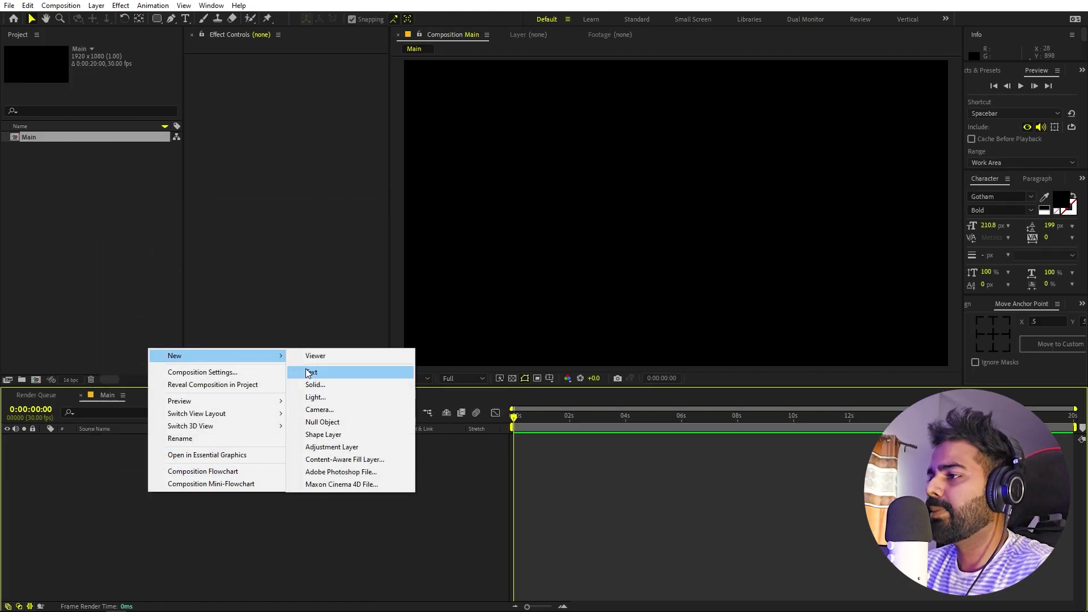
click(315, 384)
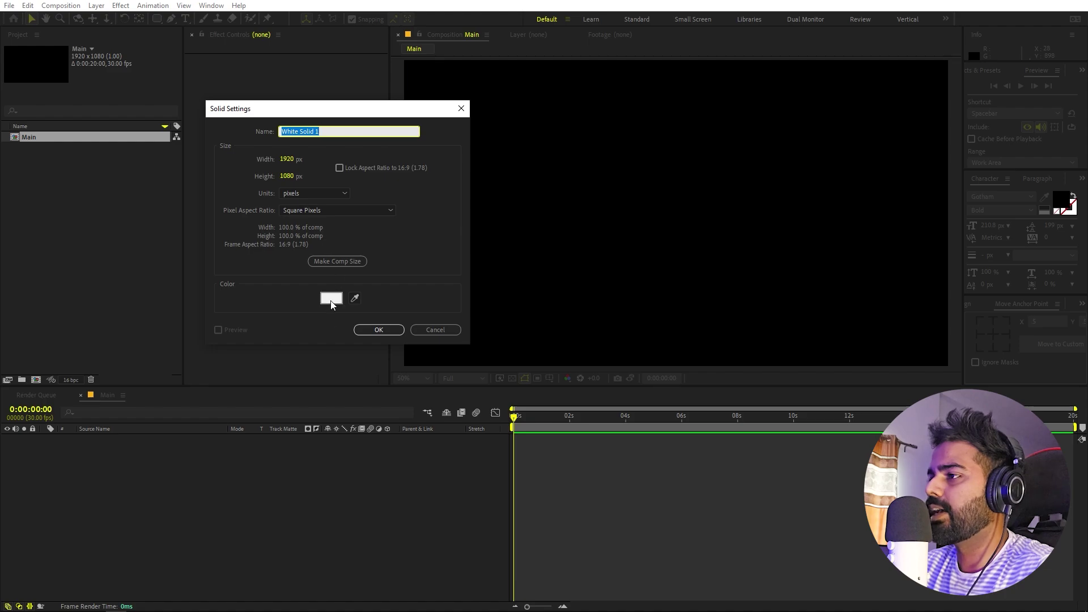
click(331, 299)
click(40, 295)
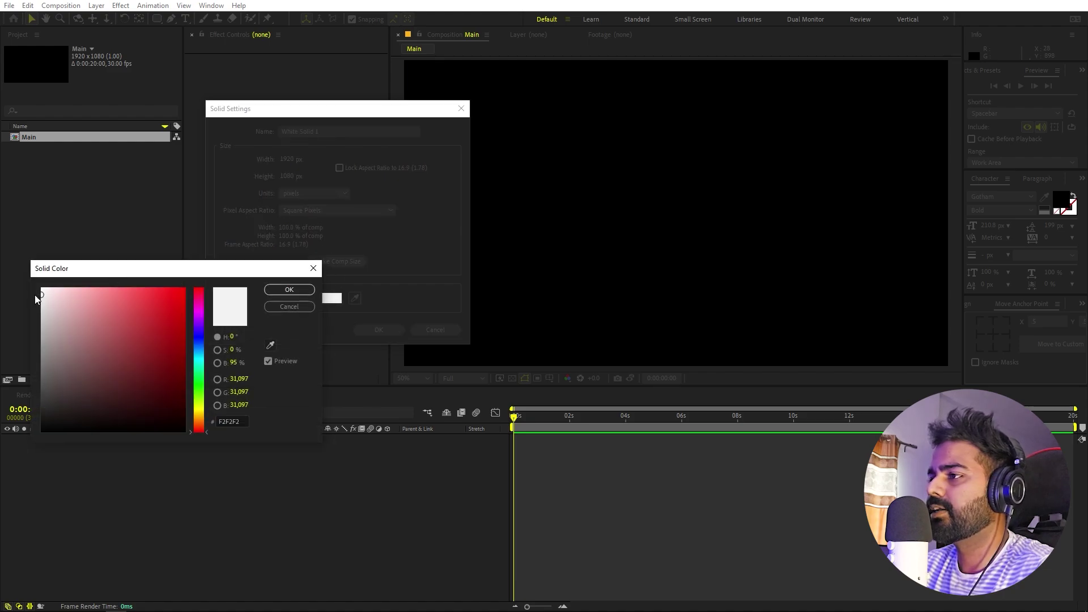
click(290, 291)
click(378, 330)
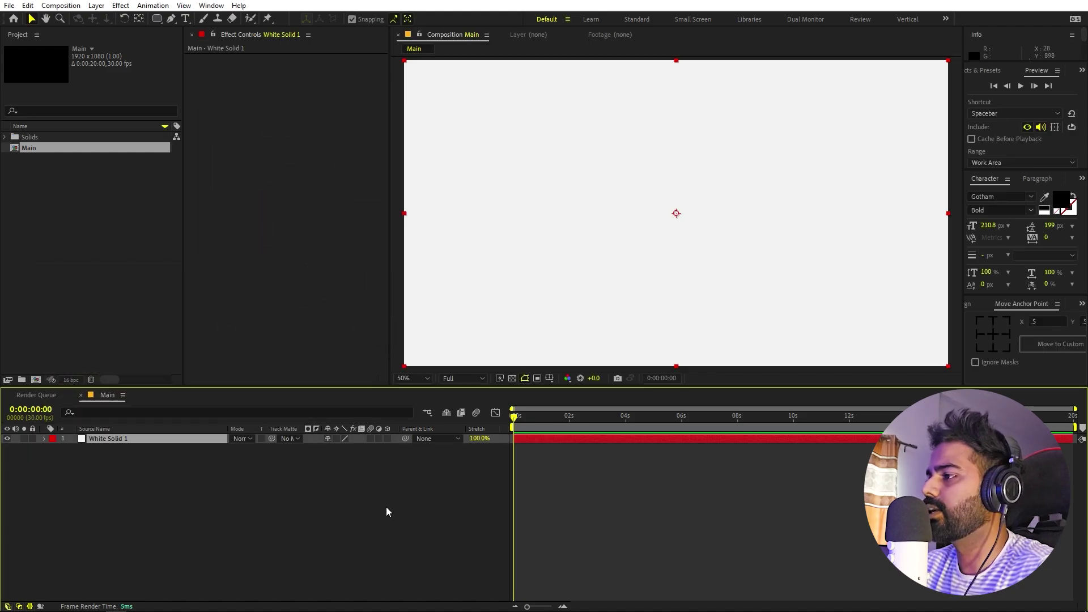
- Draw a rounded rectangle about 676 by 186 px near the middle of the composition as a new shape layer
click(93, 293)
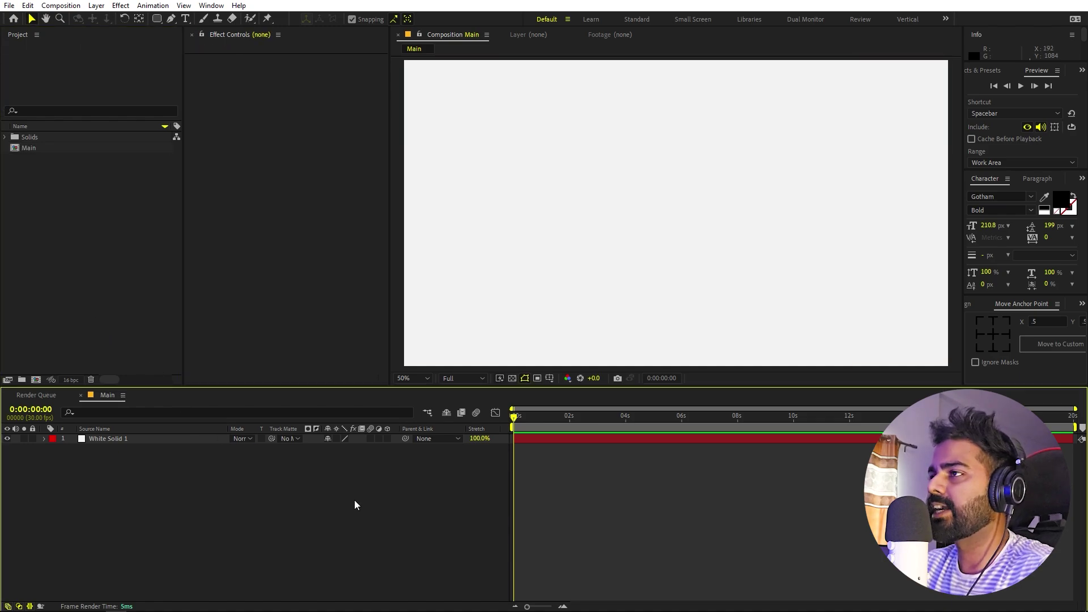
click(157, 20)
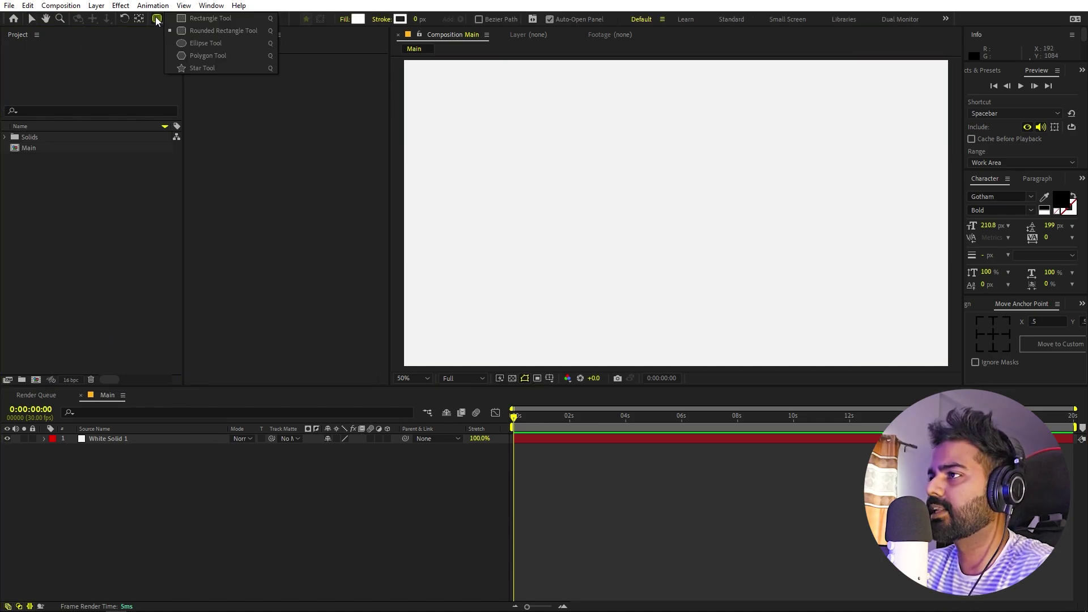
click(219, 33)
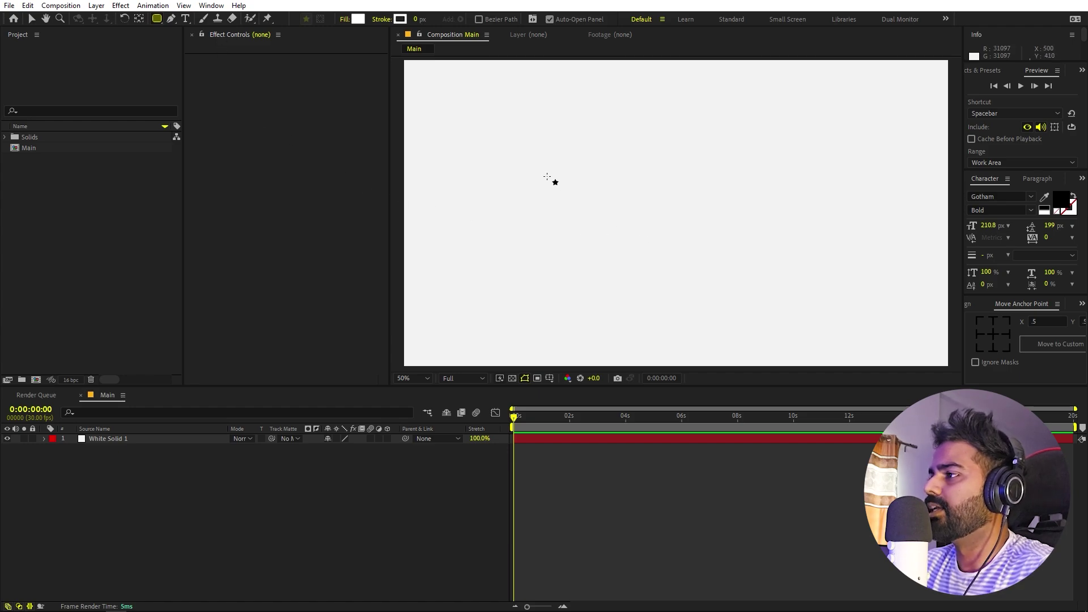
mouse_move(558, 181)
mouse_down()
mouse_move(590, 205)
mouse_move(686, 236)
mouse_move(748, 233)
mouse_up()
key(ctrl+alt+Home)
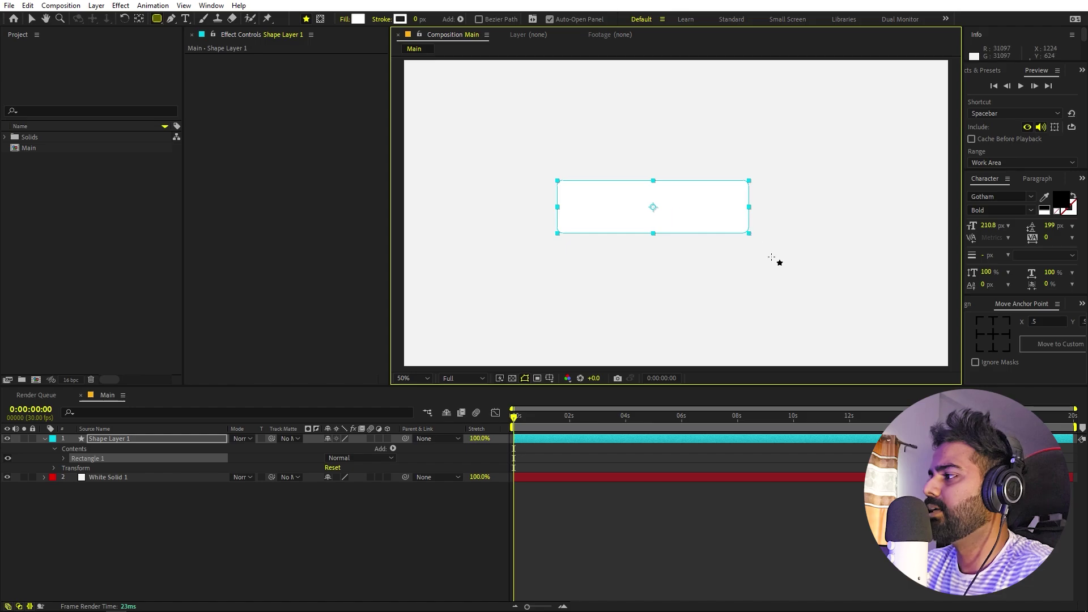
- Align the rounded rectangle to the composition's horizontal and vertical centre
click(967, 304)
click(994, 334)
click(1055, 331)
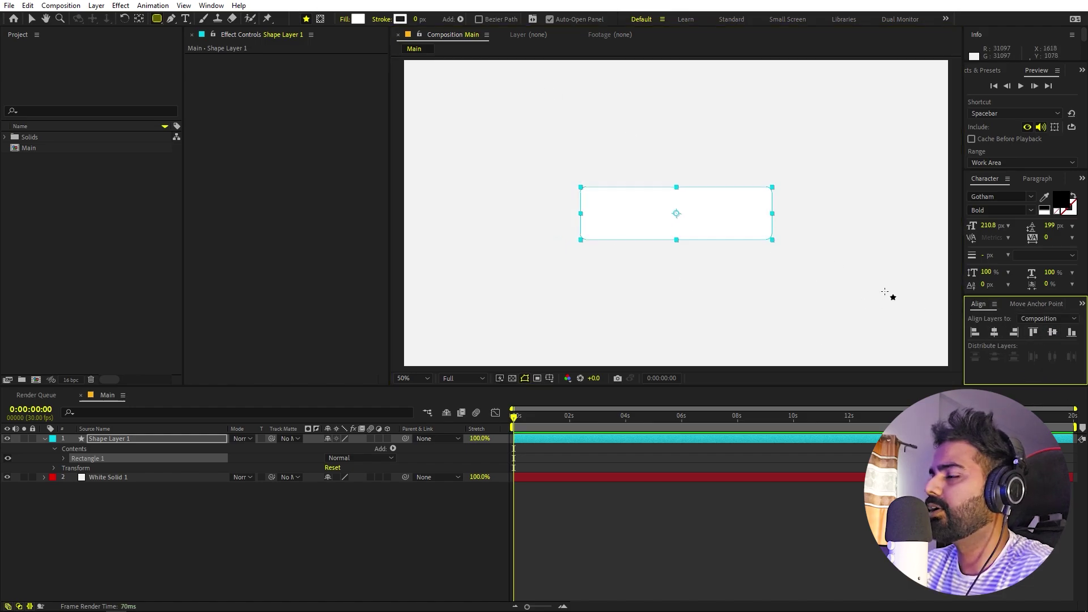
click(212, 6)
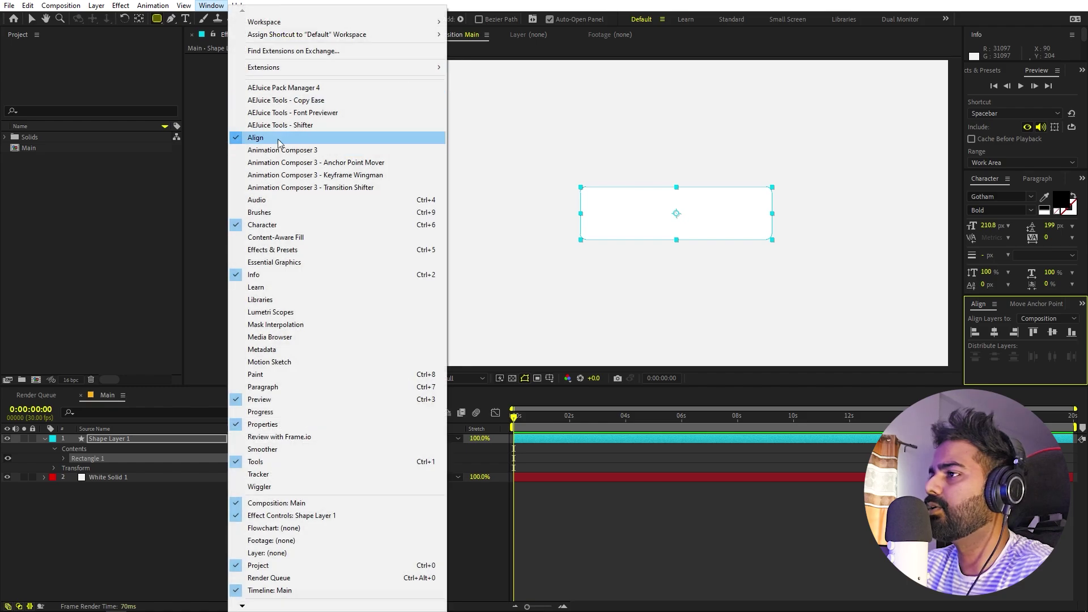
click(581, 514)
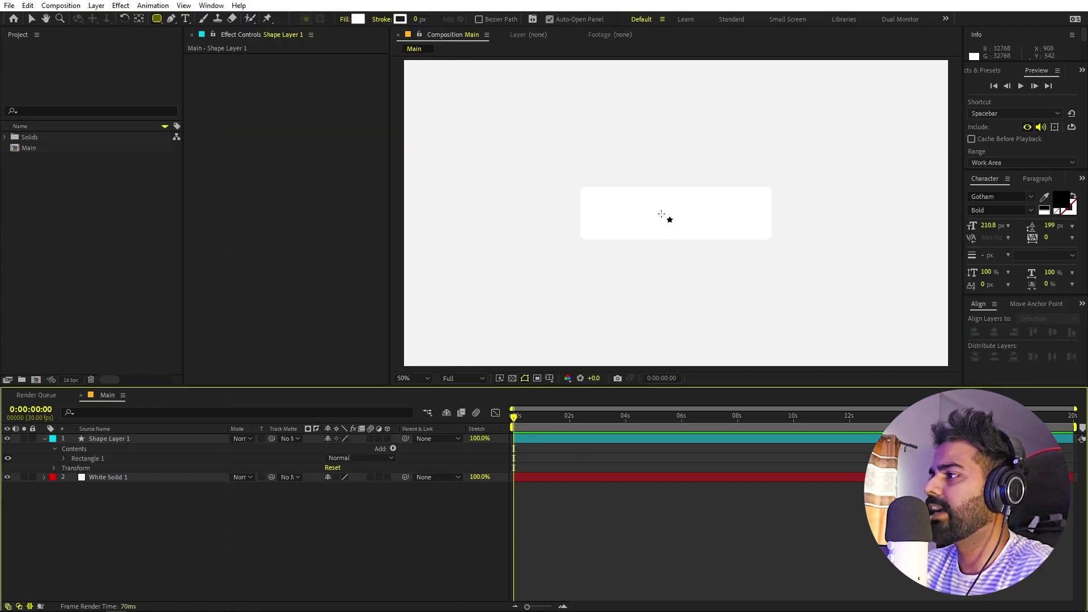
- Change the rounded rectangle's fill colour to bright red
click(137, 437)
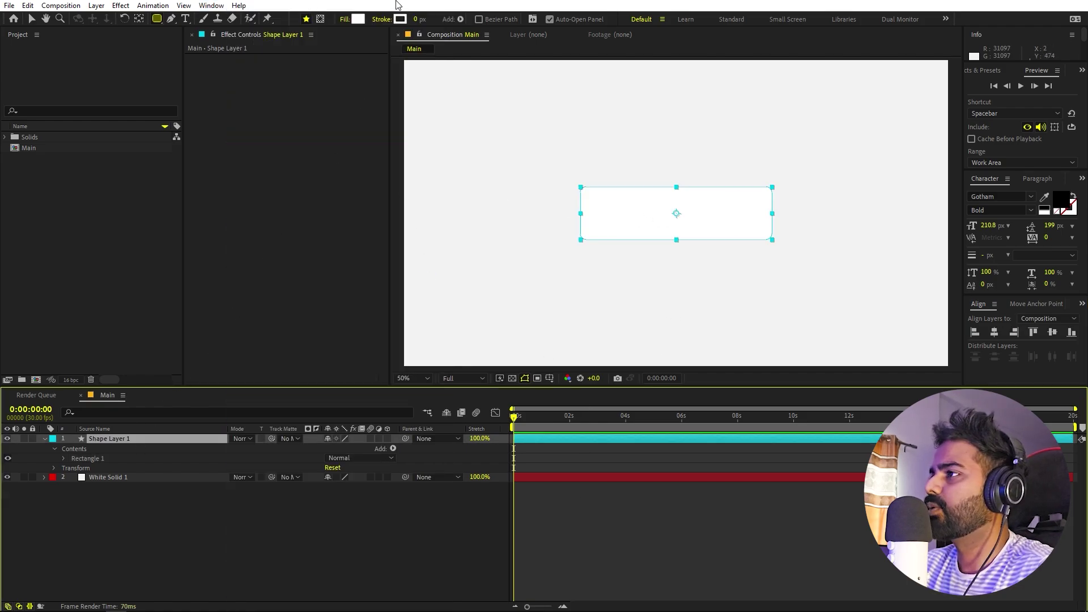
click(358, 19)
drag(154, 328, 359, 271)
click(306, 289)
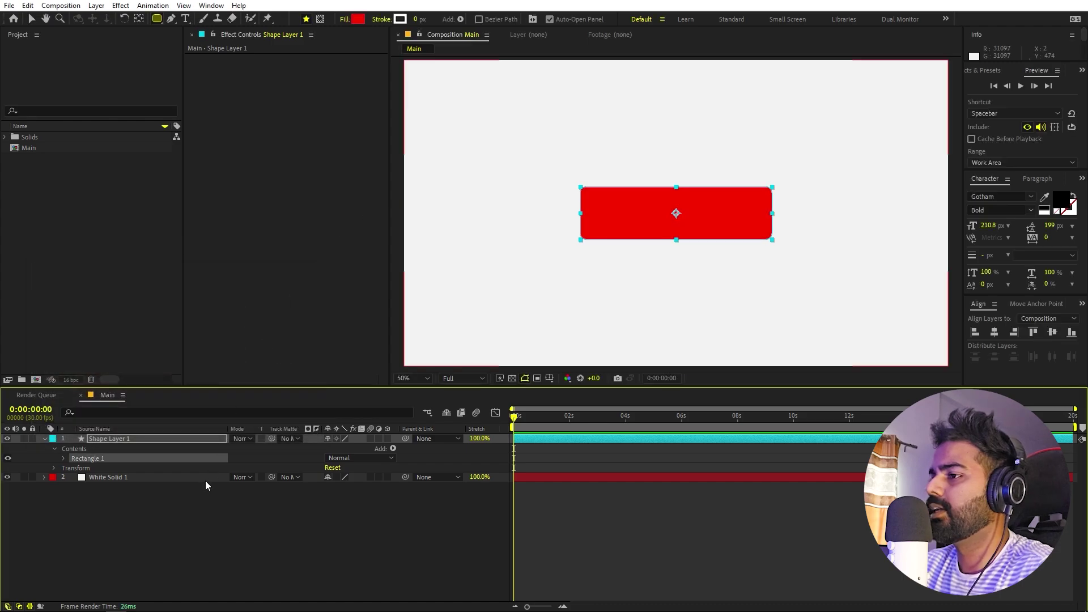
- Set the roundness of the red rectangle's path to 83
click(62, 458)
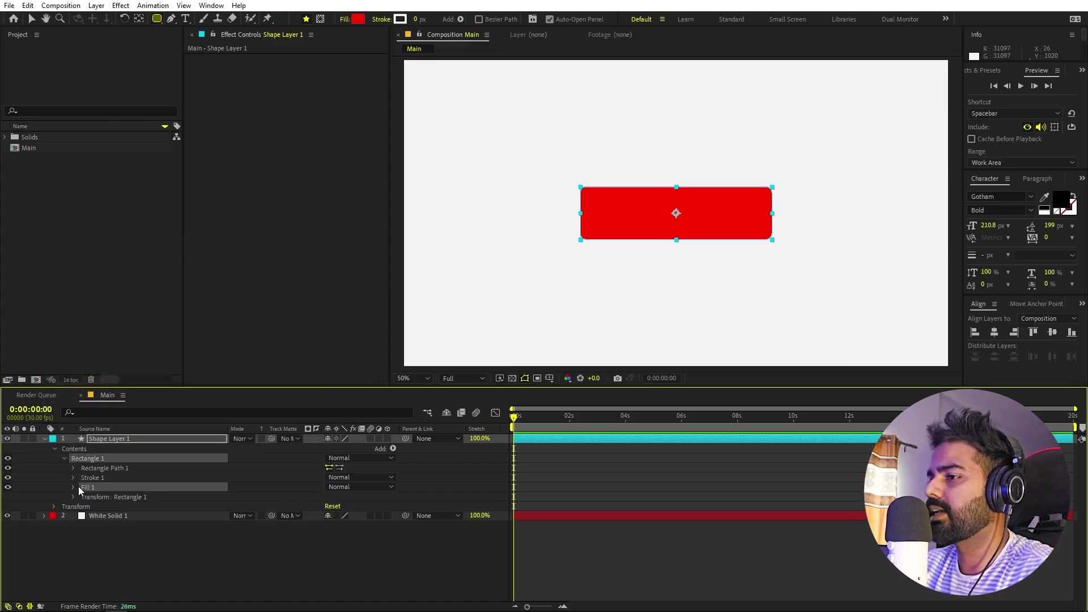
click(74, 468)
key(F2)
drag(328, 497, 754, 503)
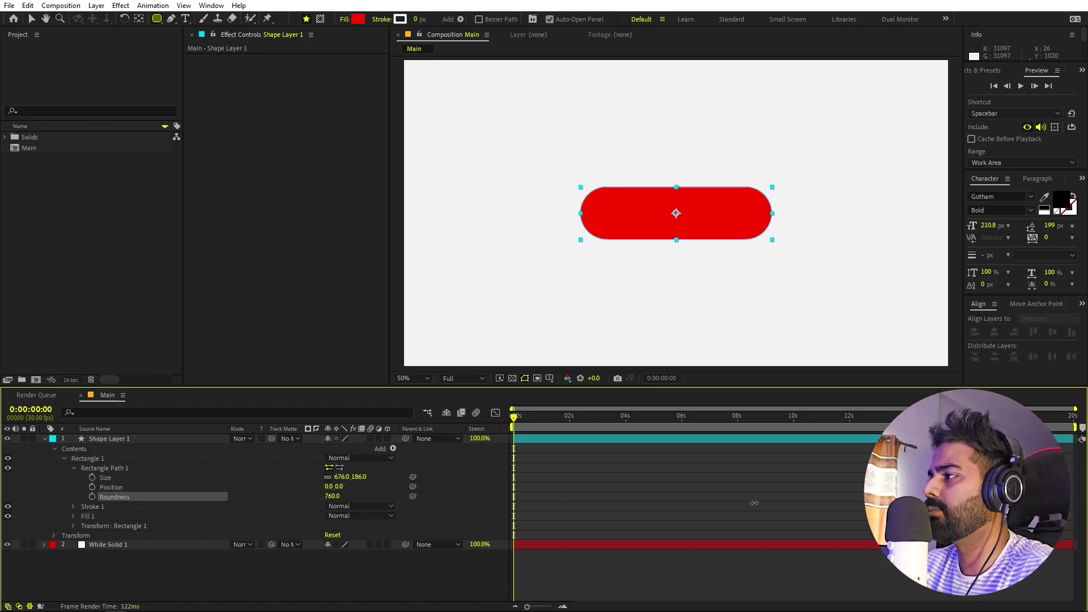
click(331, 497)
text(59)
key(Return)
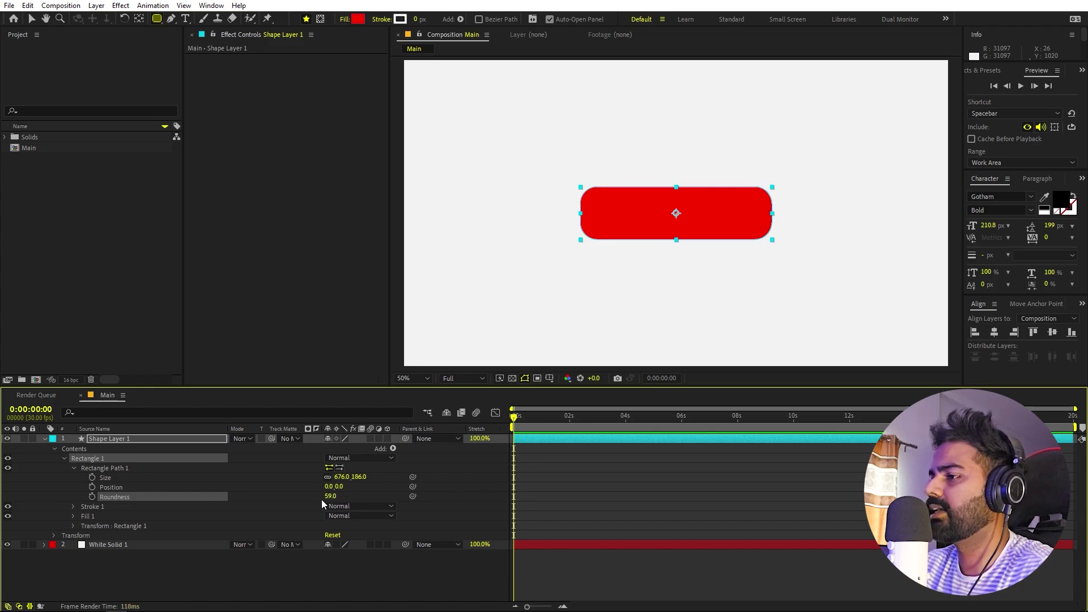
drag(332, 496, 342, 497)
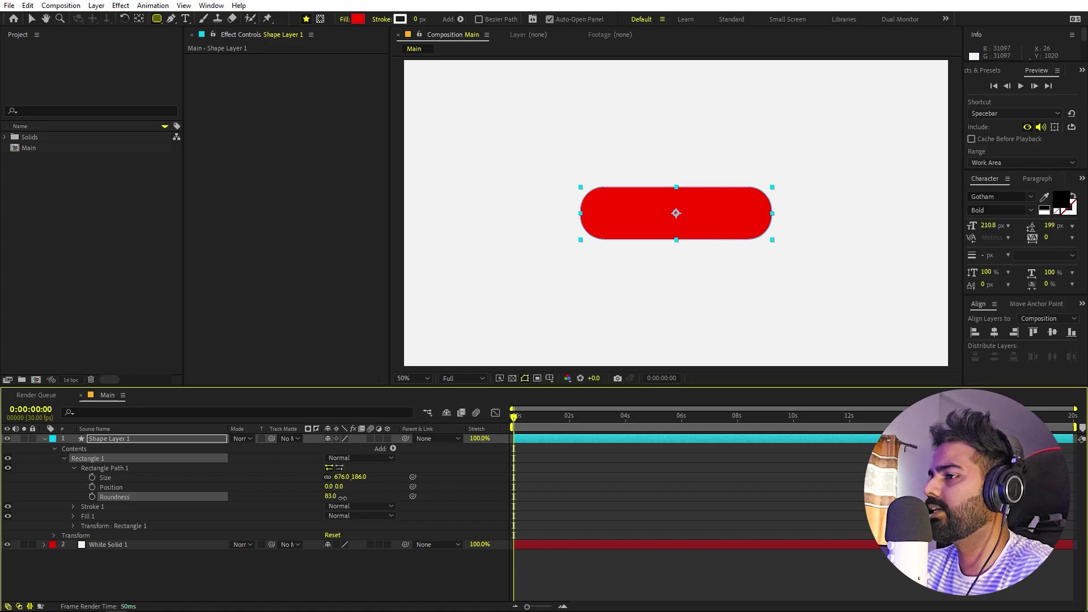
click(239, 559)
- Add a text layer reading "Hey" over the red rectangle
click(126, 273)
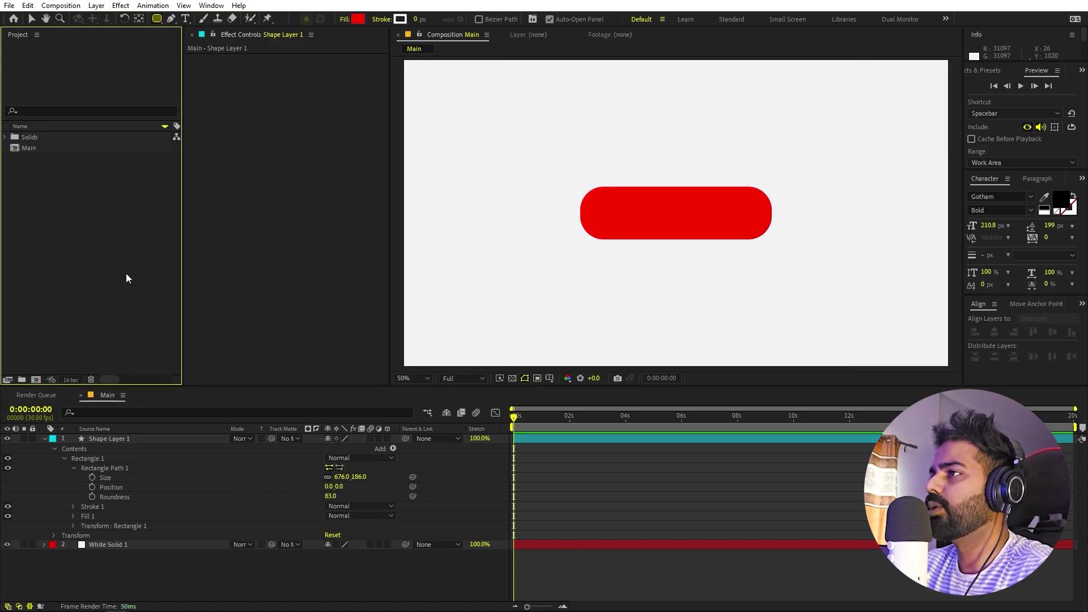
click(186, 18)
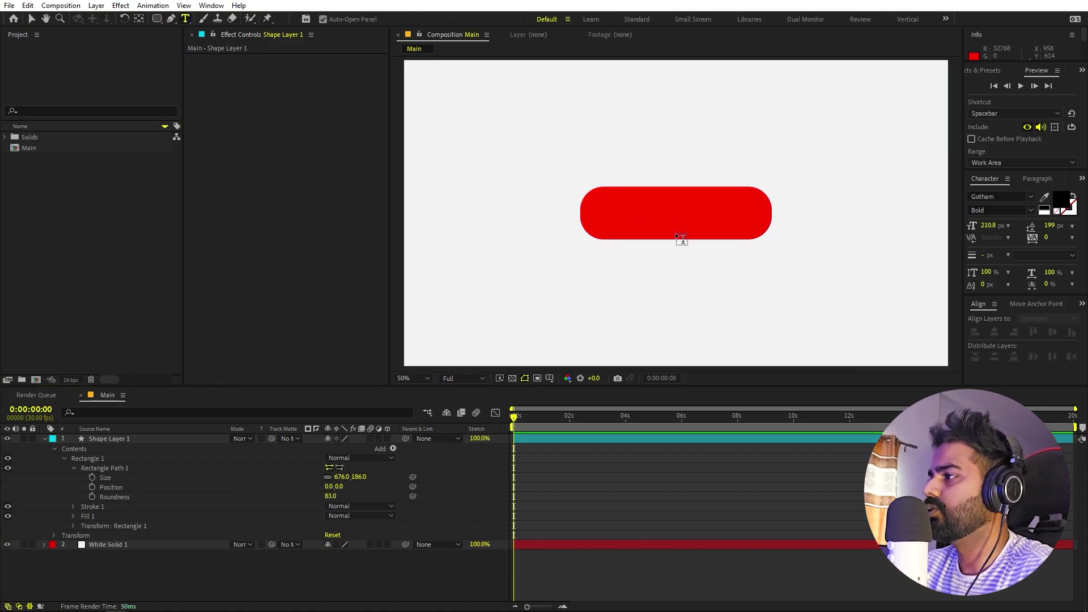
click(637, 214)
text(Hey)
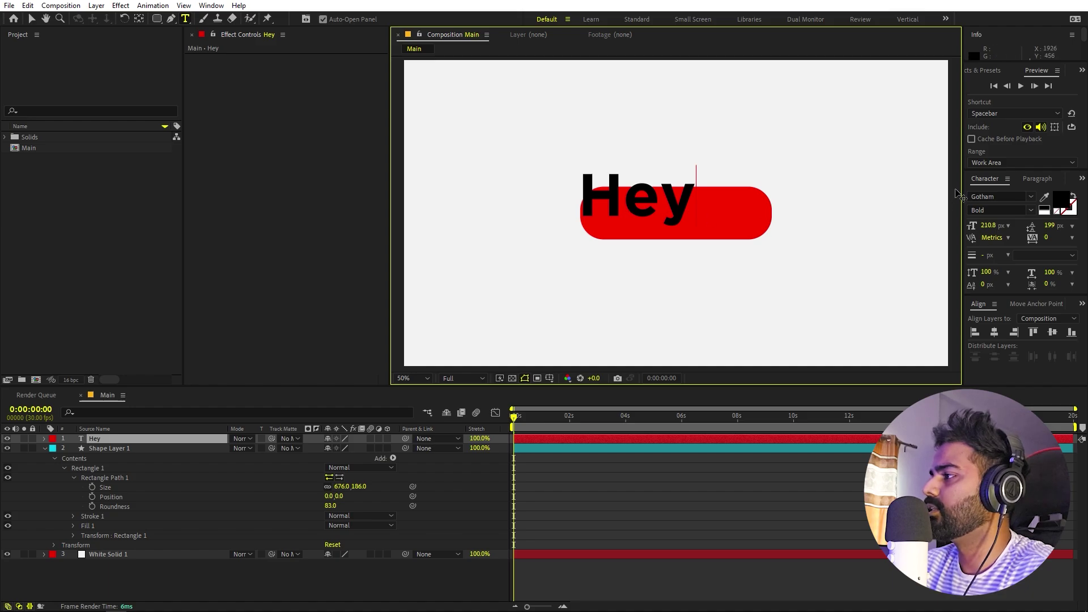
click(654, 204)
- Align the "Hey" text layer to the composition's horizontal and vertical centre
click(131, 440)
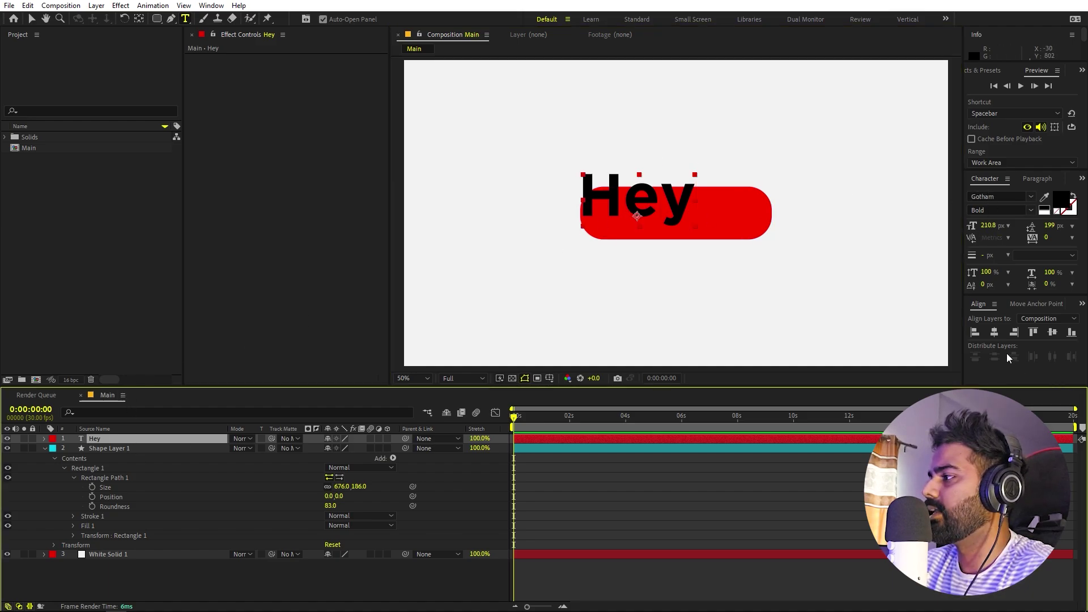
click(995, 332)
click(1055, 333)
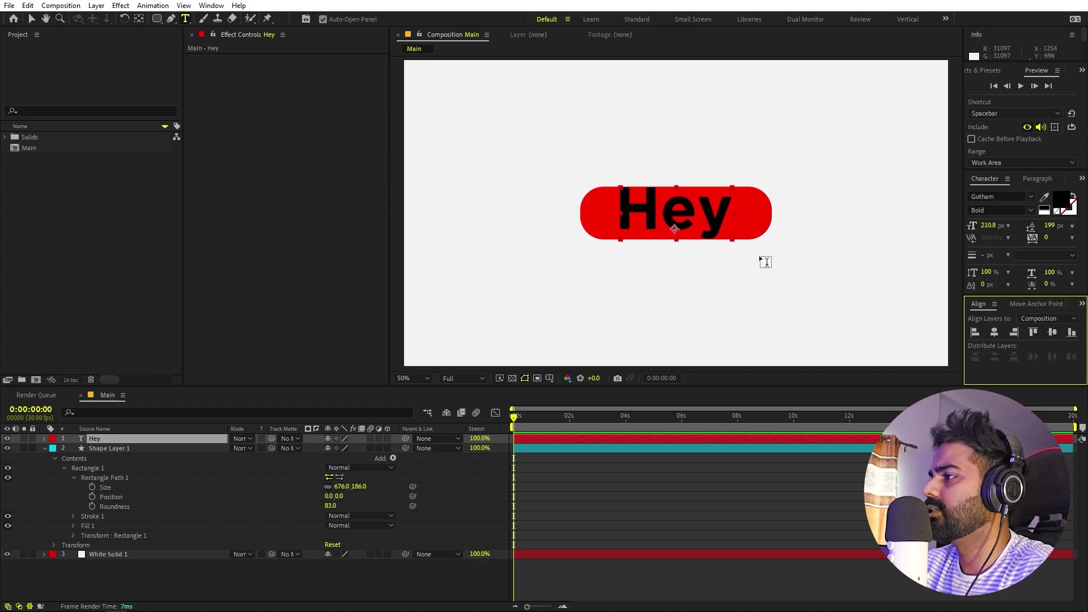
- Try to centre the "Hey" layer's anchor point and align the rectangle layer to the composition centre
click(137, 441)
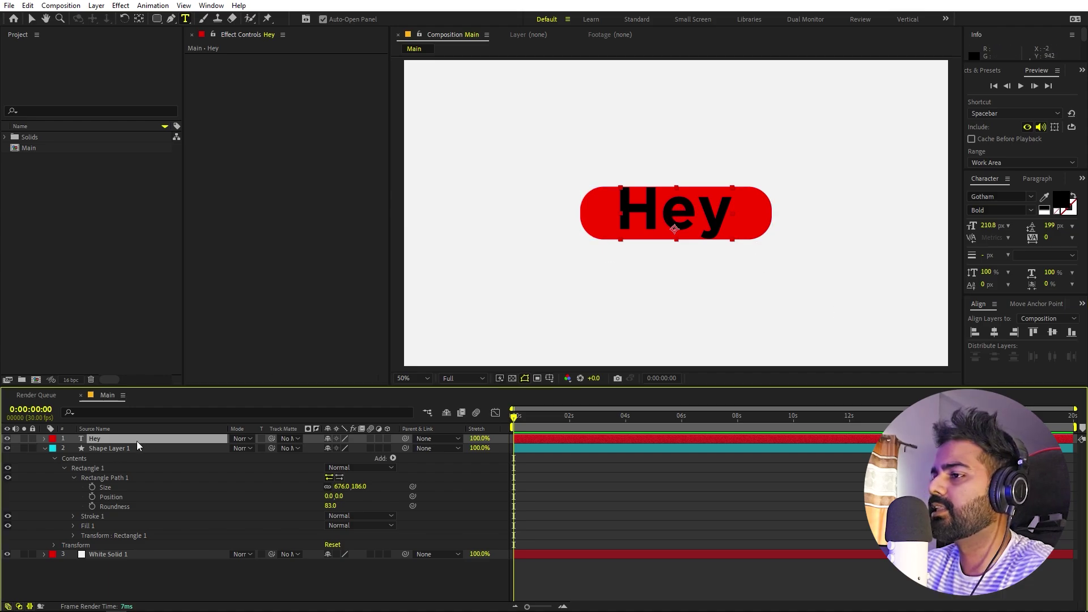
ctrl+double_click(139, 19)
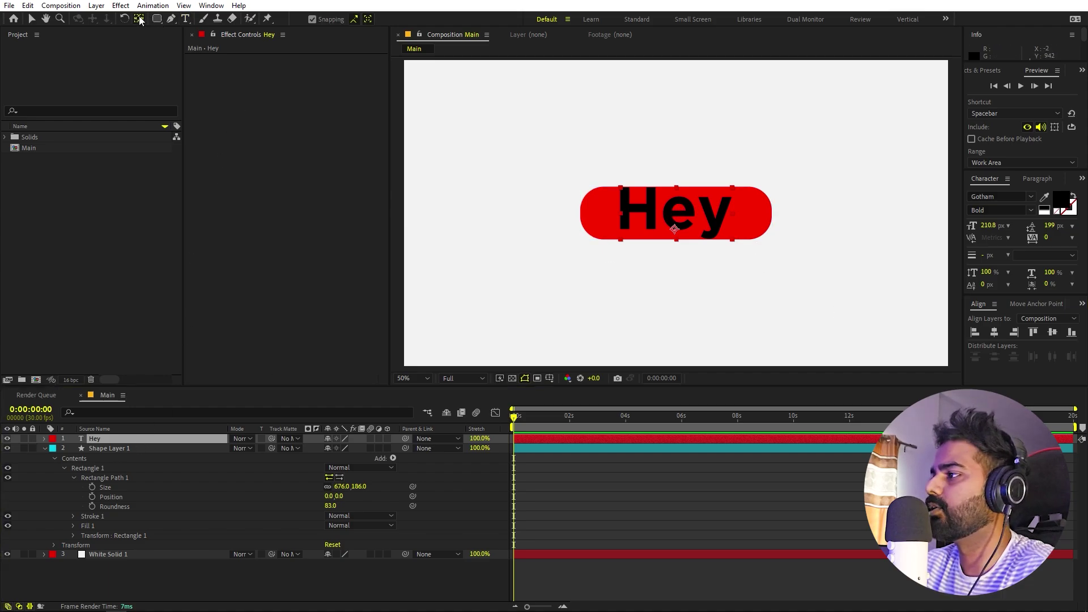
click(547, 448)
click(993, 332)
click(1051, 332)
- Unlink the rectangle path's size proportions, then set its size to 656 by 277 and its roundness to 111
click(144, 453)
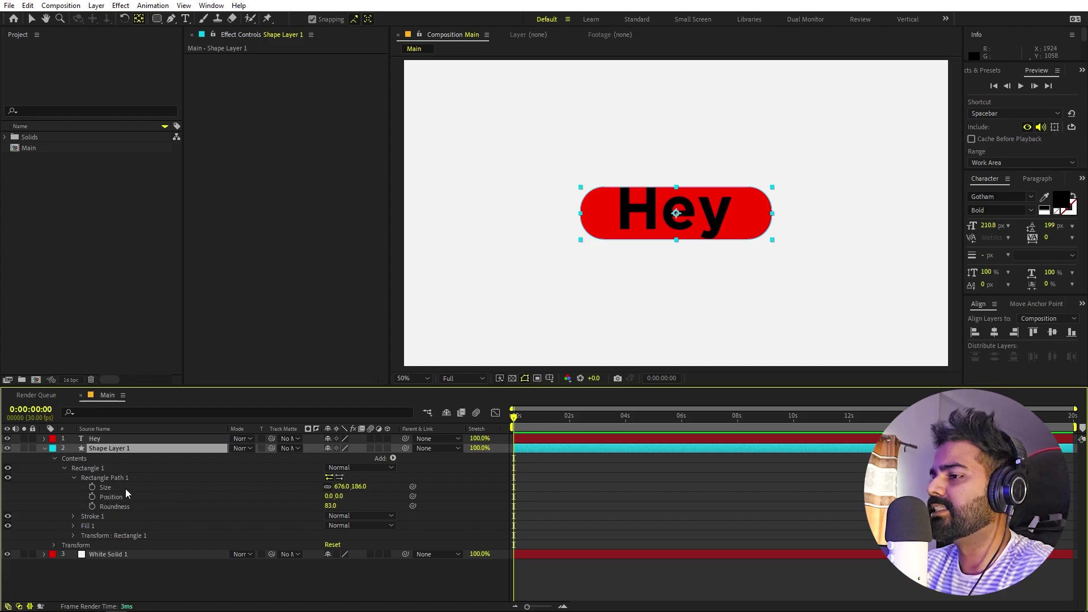
click(327, 487)
drag(344, 489, 395, 489)
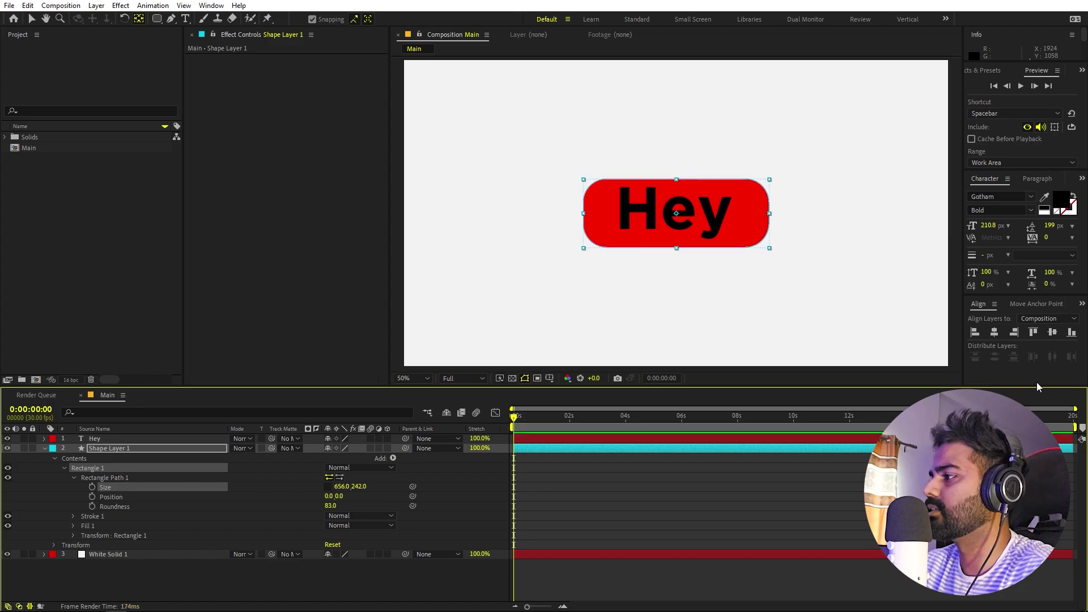
click(994, 334)
click(341, 491)
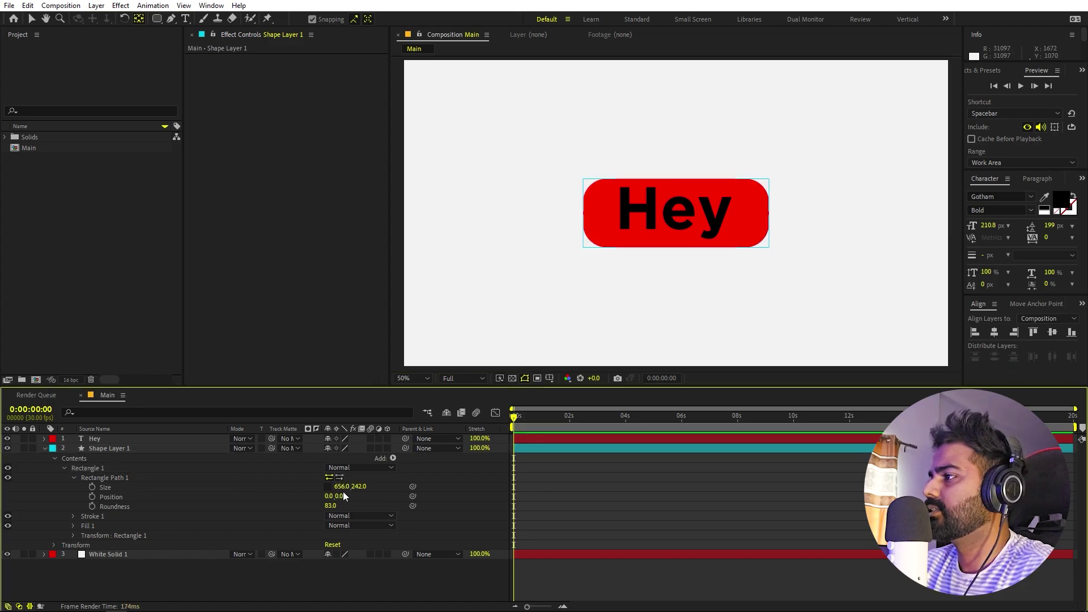
click(620, 500)
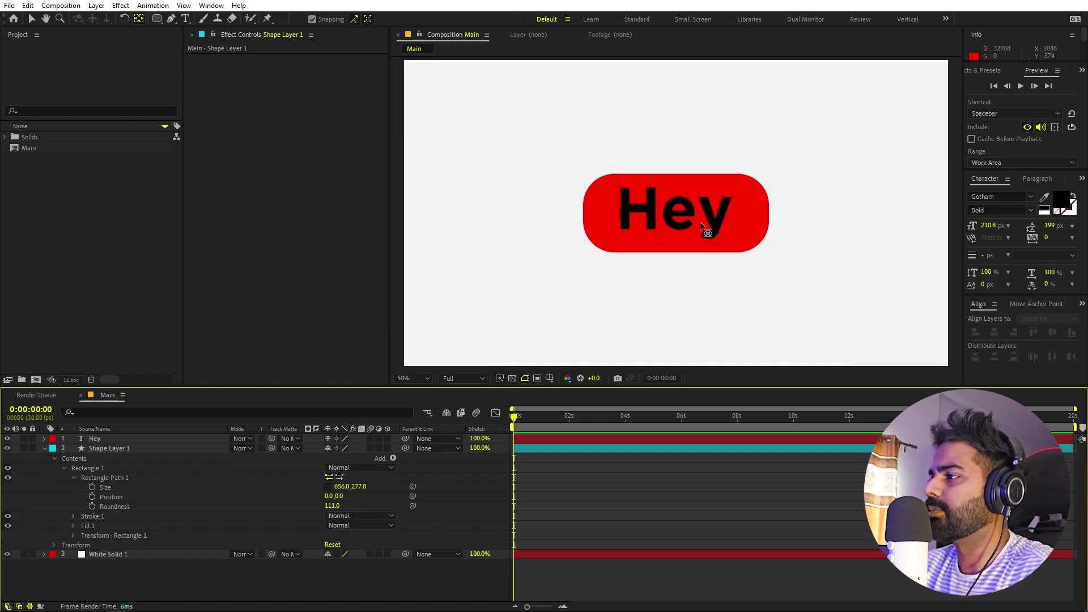
- Change the rectangle's fill type from solid colour to Linear Gradient
click(117, 447)
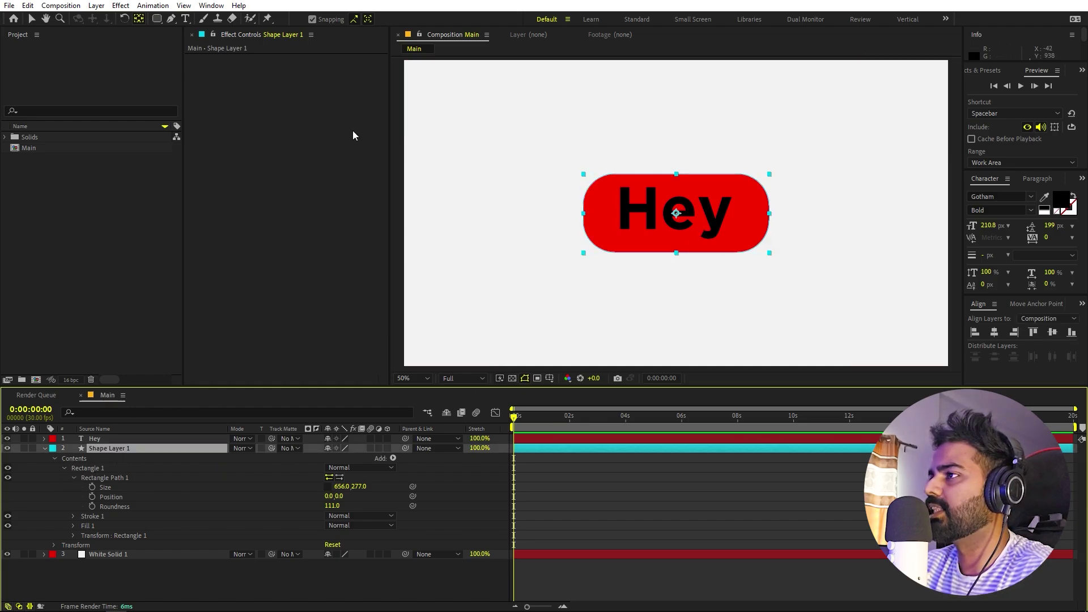
click(31, 19)
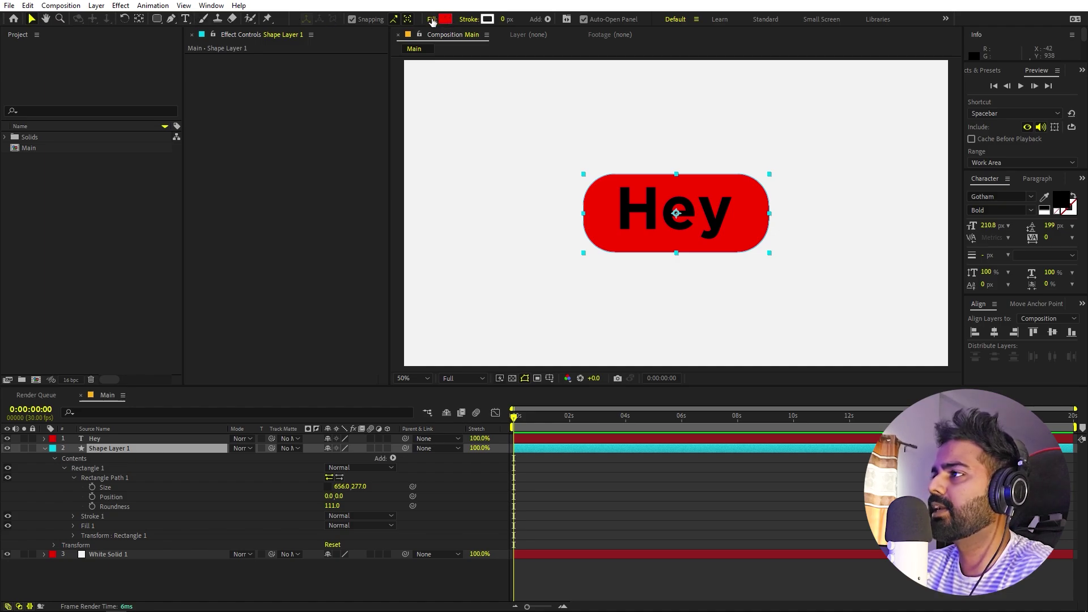
click(432, 20)
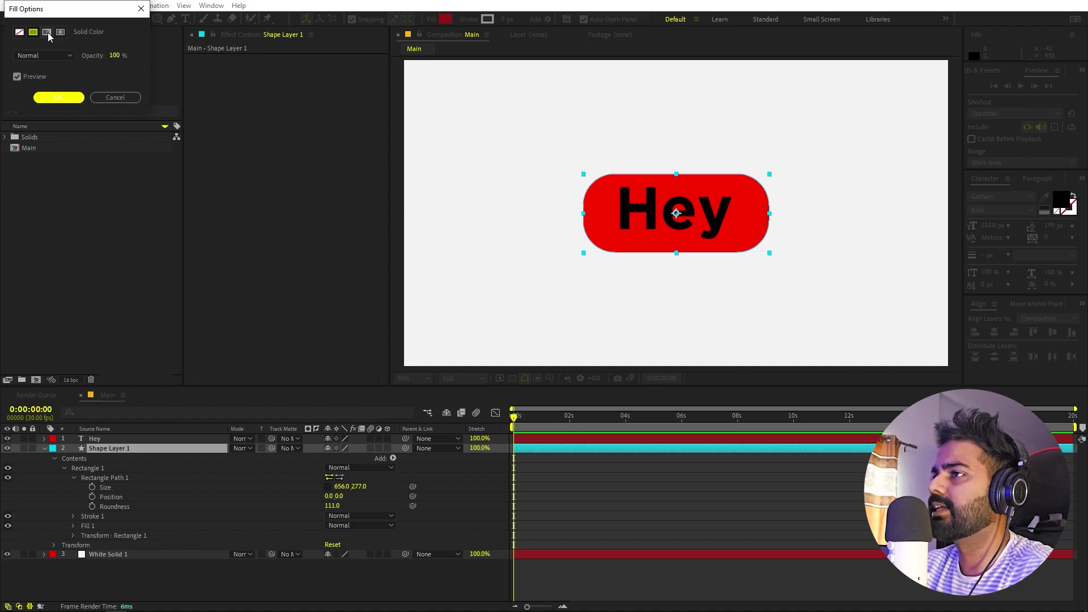
click(48, 34)
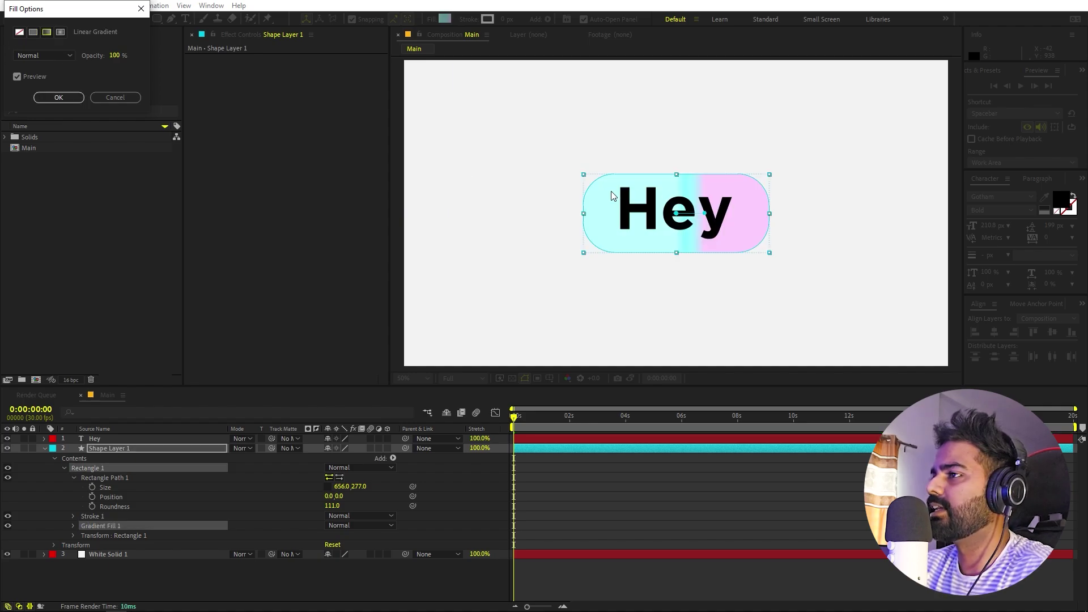
click(59, 97)
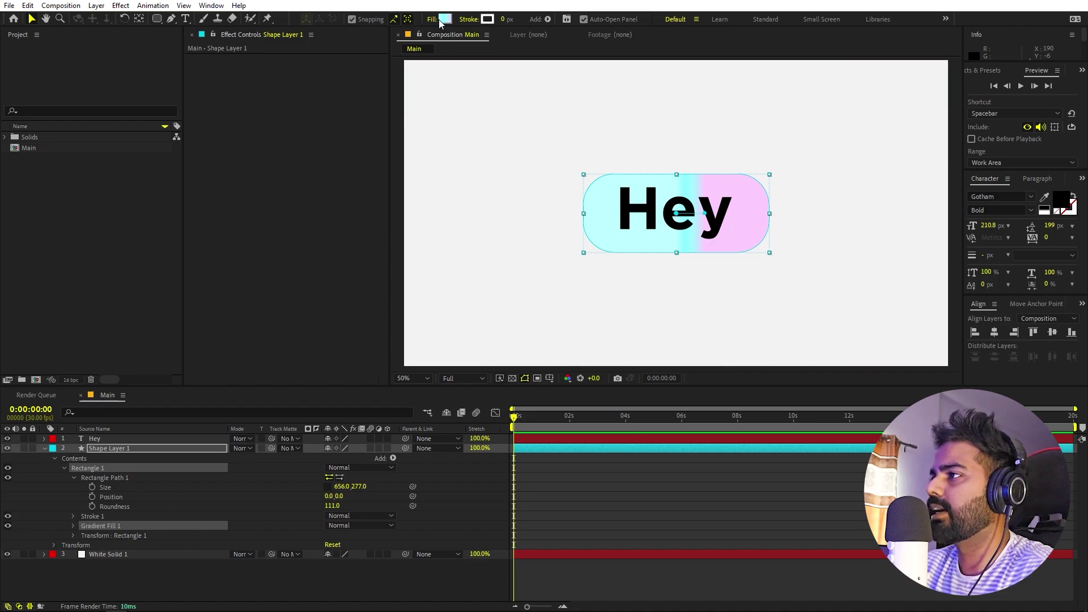
- Recolour the three stops of the rectangle's linear gradient to pale yellow F9FFBC, yellow FFFE8B and pale green DEFFCF
click(73, 526)
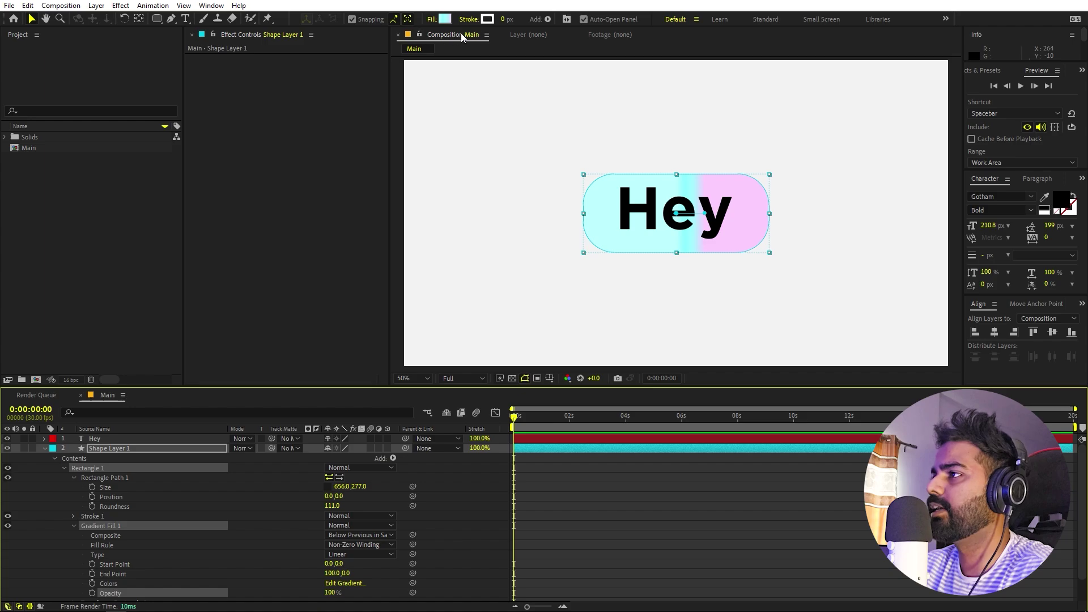
click(445, 19)
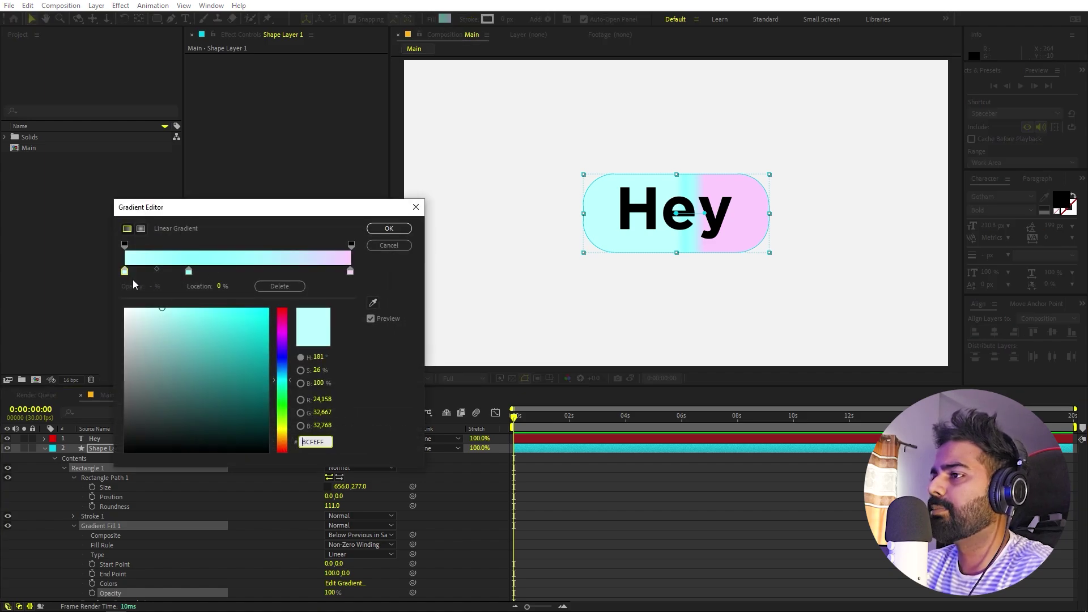
drag(286, 397, 286, 431)
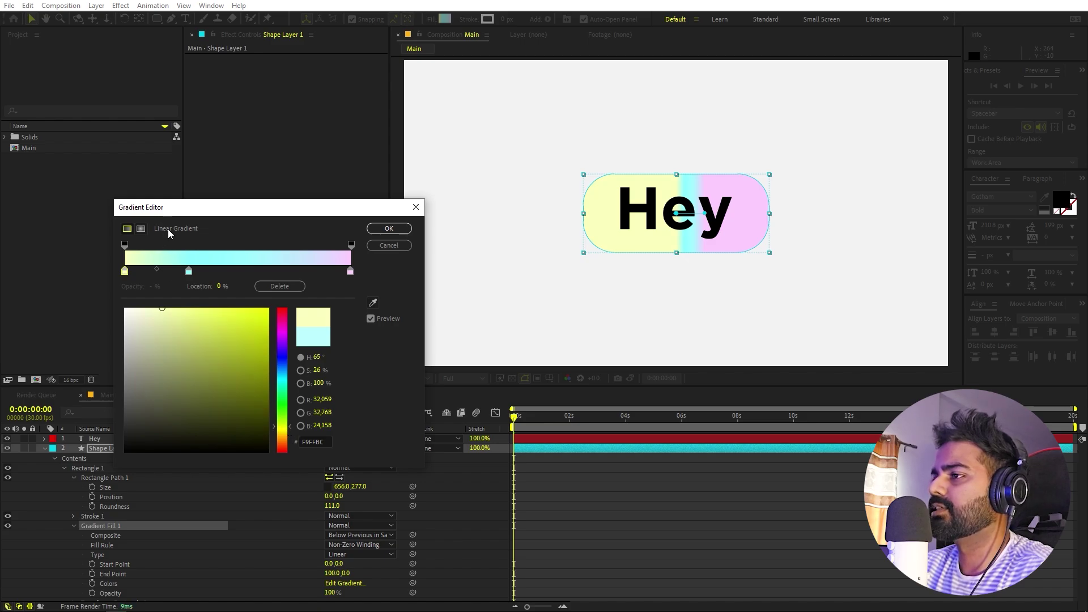
click(189, 272)
drag(287, 381, 292, 433)
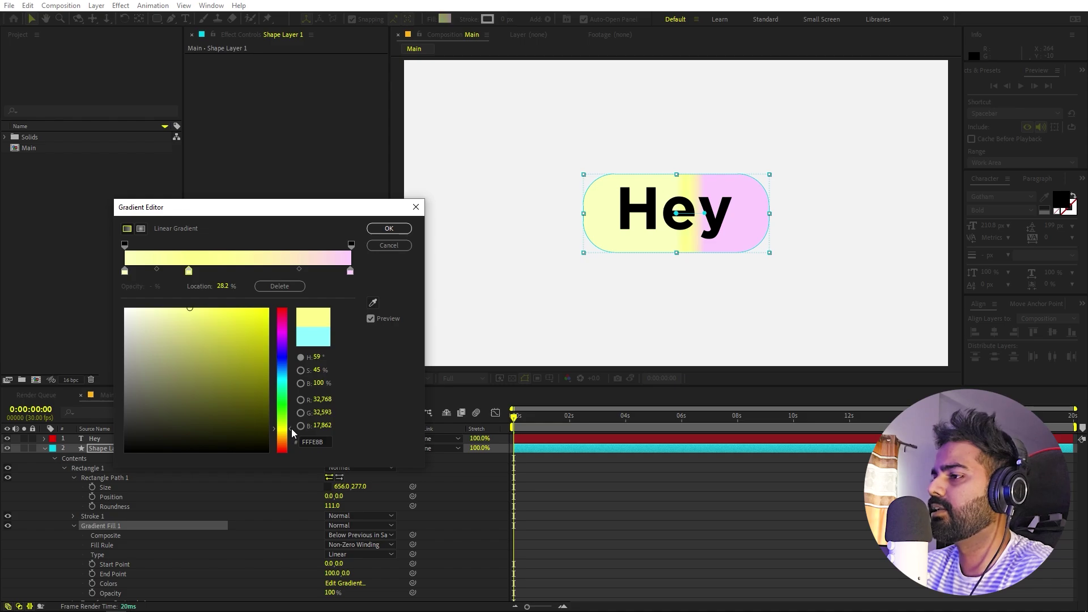
click(351, 272)
drag(284, 377, 292, 417)
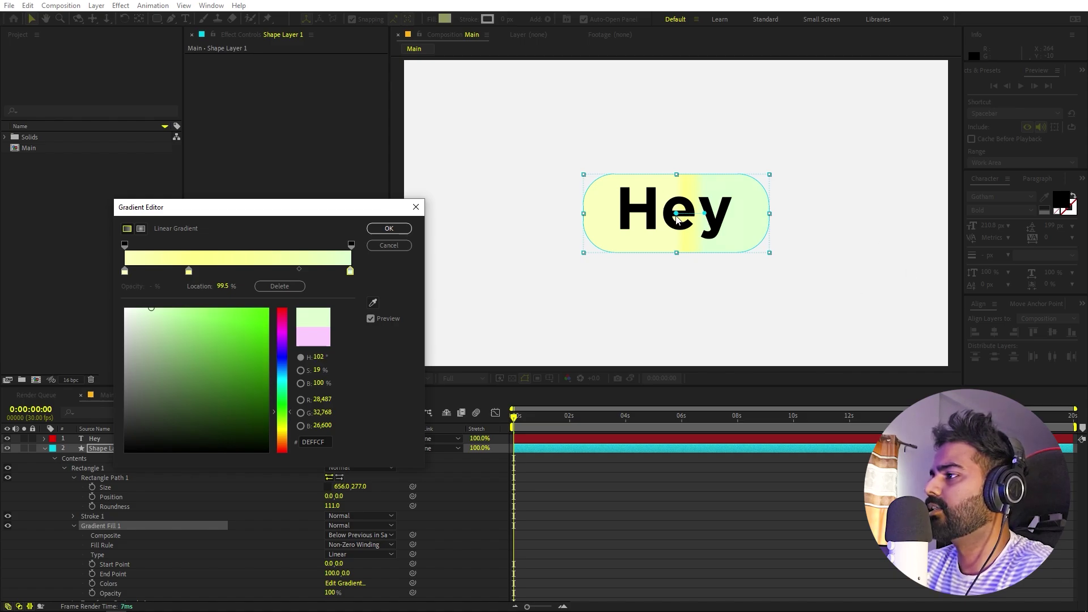
click(389, 230)
- Angle the rectangle's gradient diagonally by moving its start point to about -226, -98 and its end point to about 242, 66
drag(676, 217, 612, 185)
drag(705, 217, 746, 234)
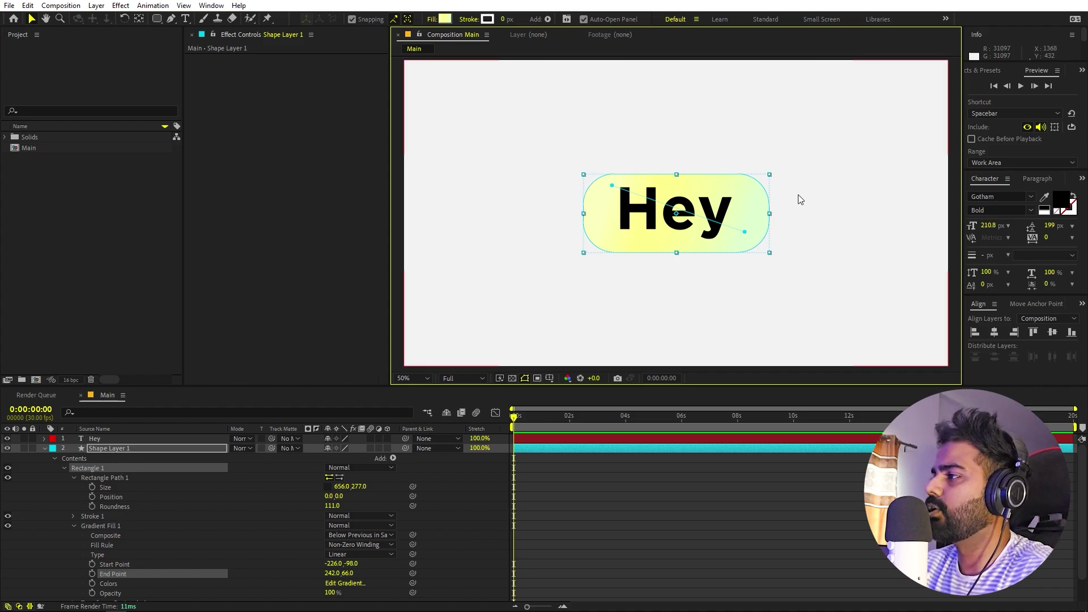
click(257, 458)
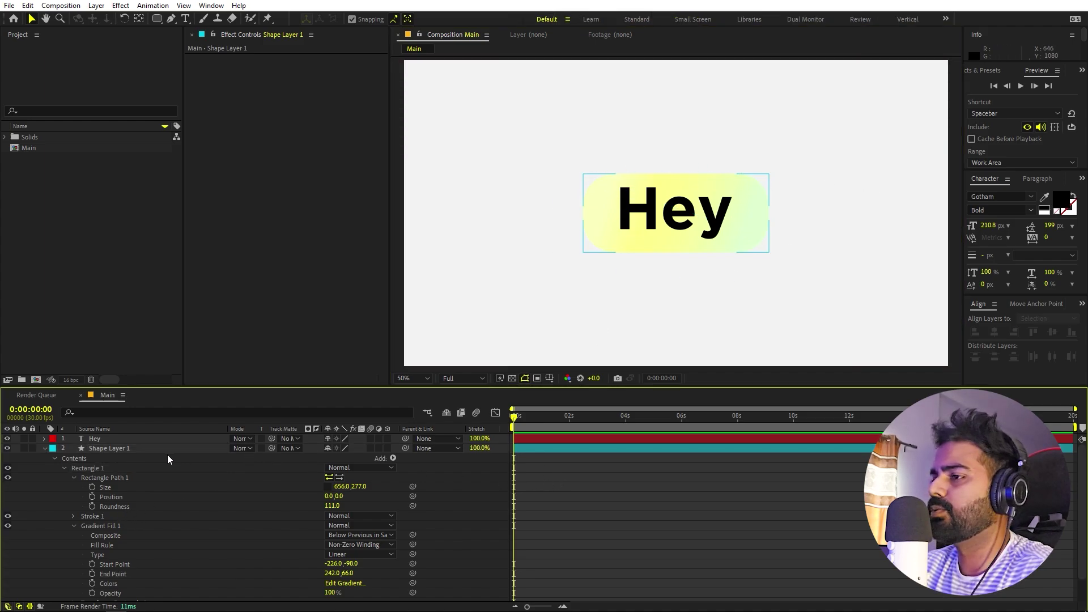
- Add an Inner Glow layer style to Shape Layer 1 and set the glow's opacity to 100%
right_click(150, 450)
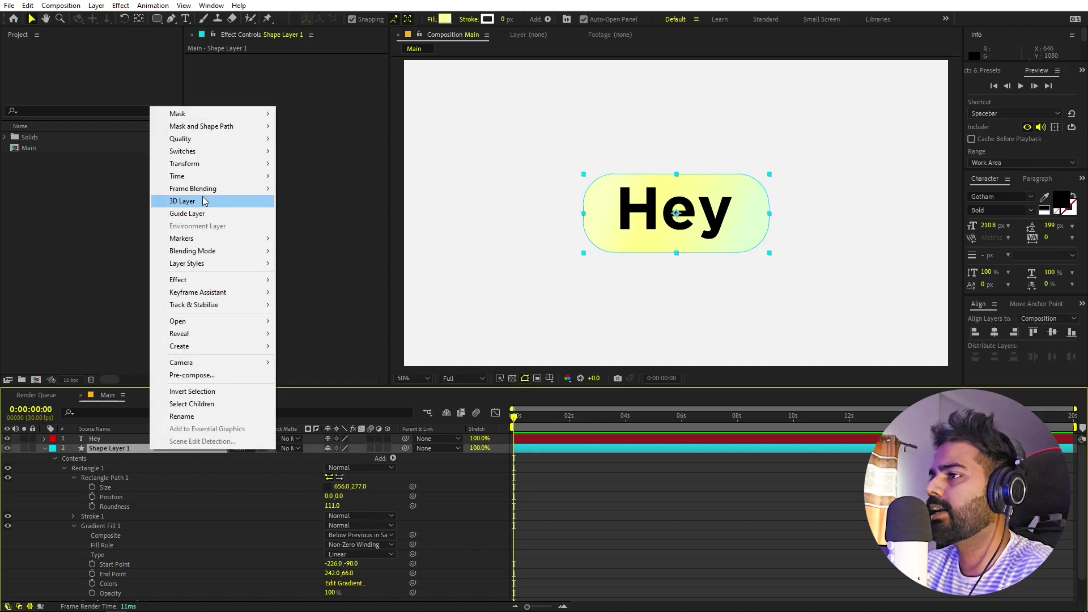
mouse_move(218, 265)
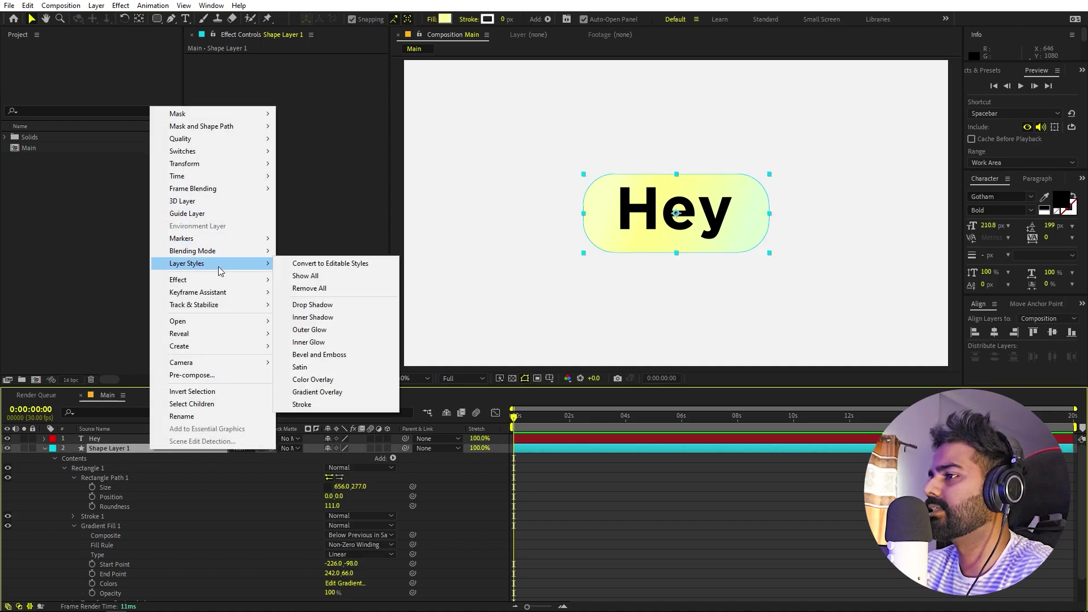
click(316, 342)
scroll(75, 537, down, 1)
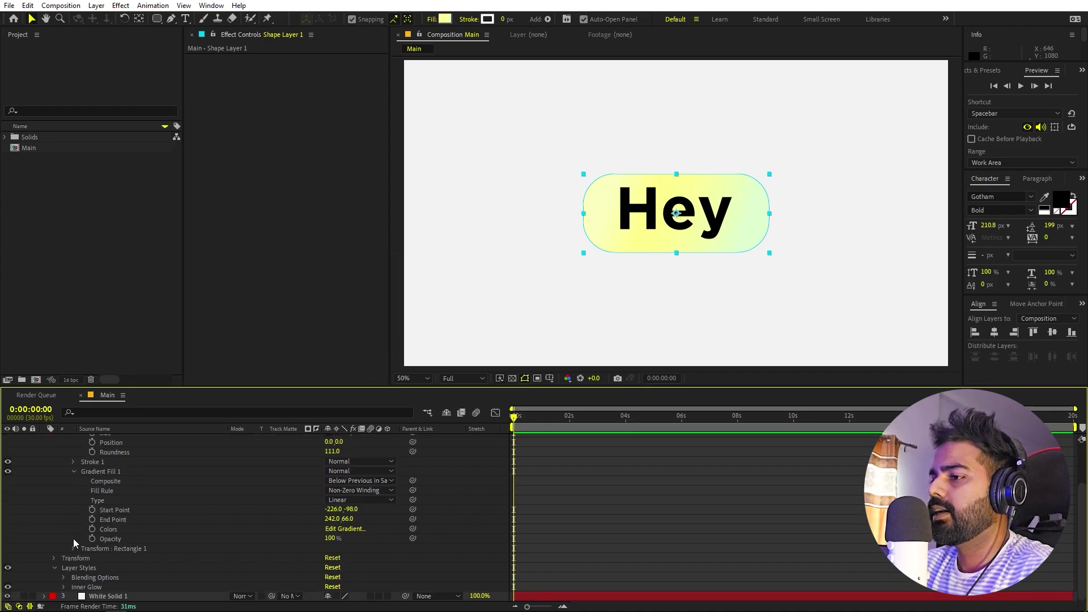
click(63, 587)
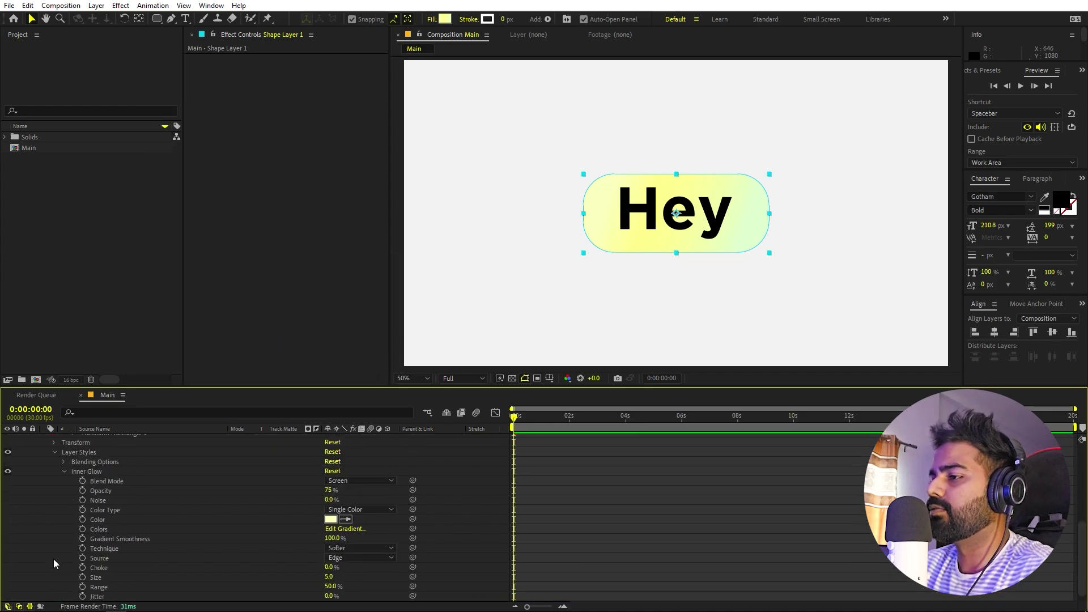
scroll(57, 557, down, 5)
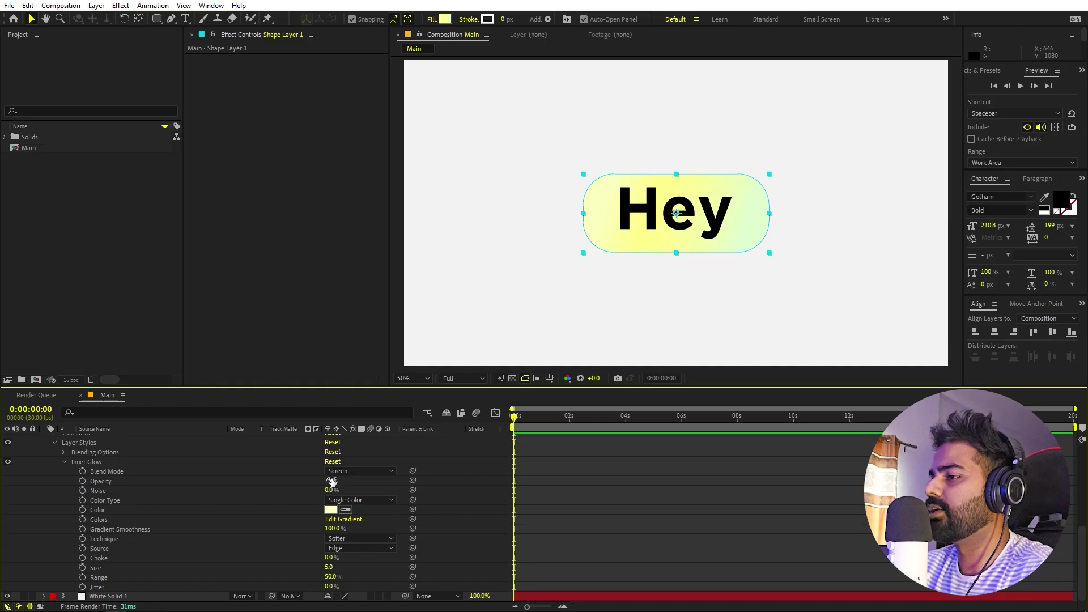
drag(331, 482, 683, 471)
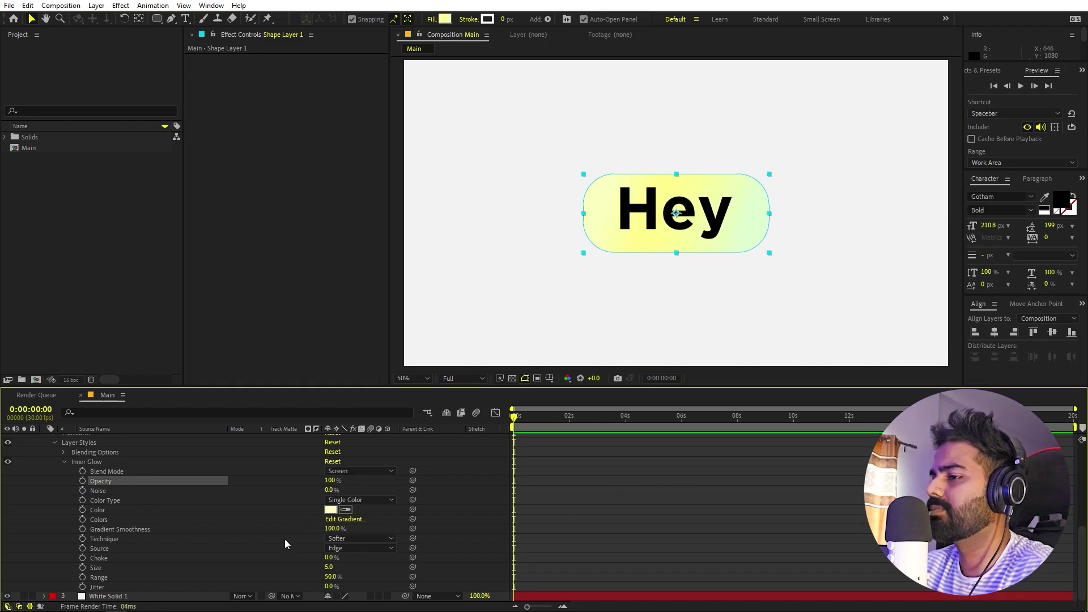
- Try larger sizes for the rectangle's Inner Glow, then set the glow size to 129
click(98, 567)
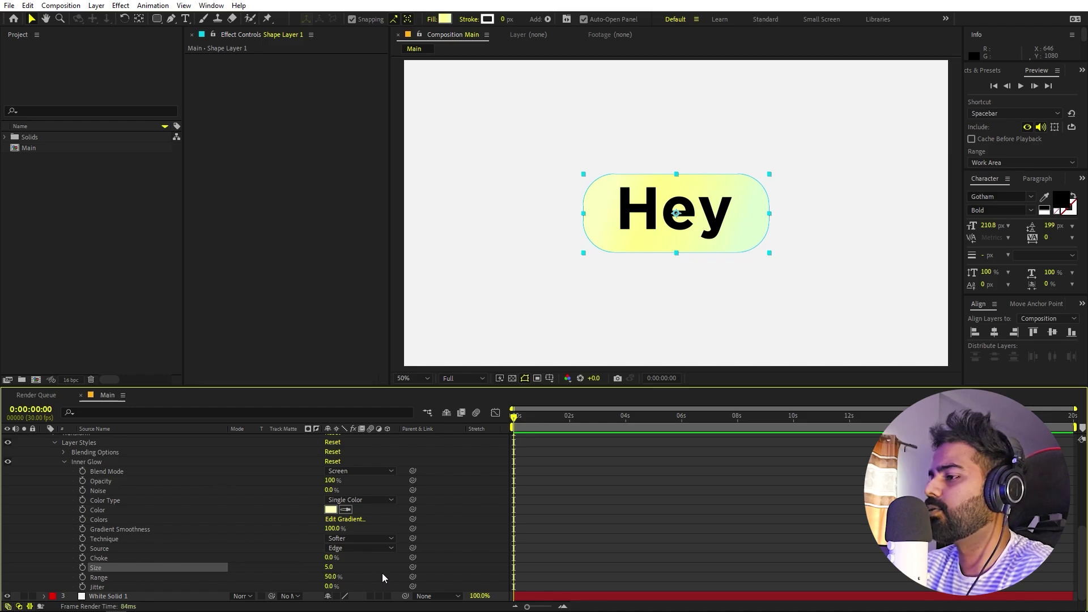
drag(332, 568, 381, 562)
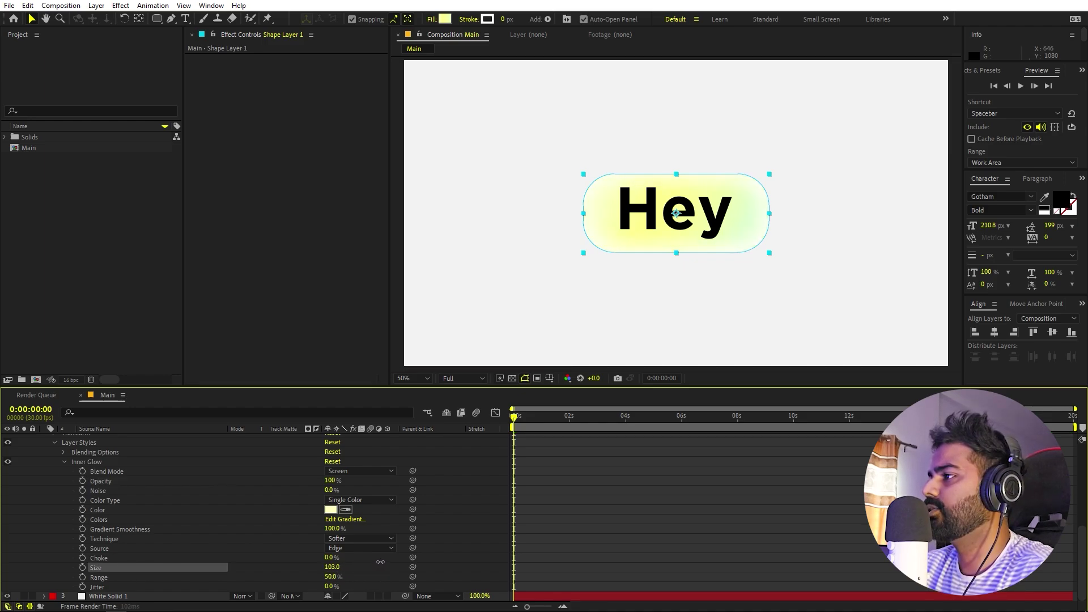
scroll(671, 290, up, 2)
drag(650, 230, 882, 345)
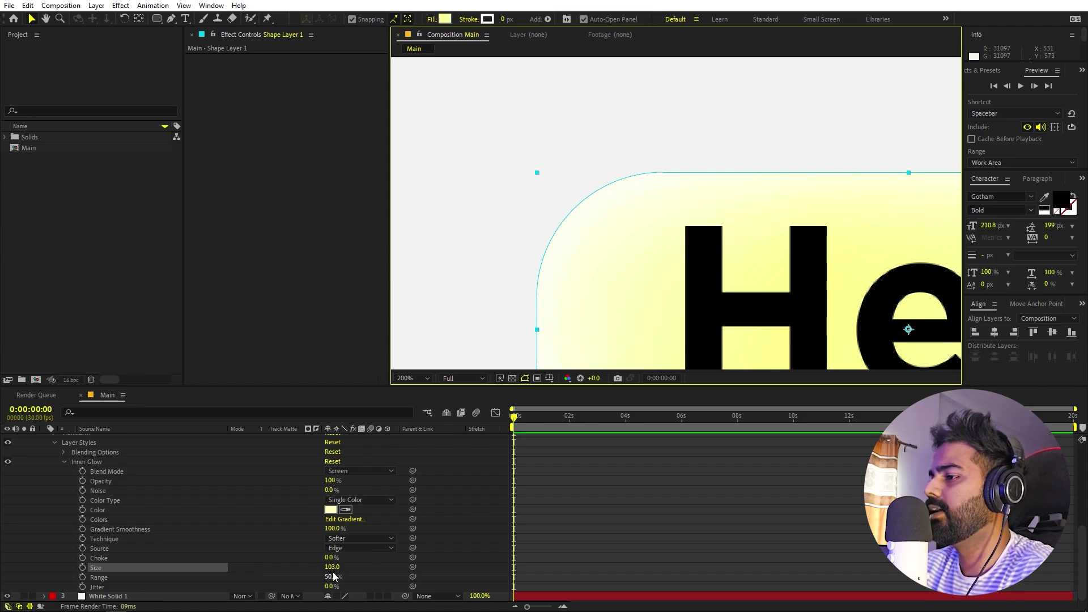
drag(361, 568, 704, 566)
drag(396, 581, 530, 571)
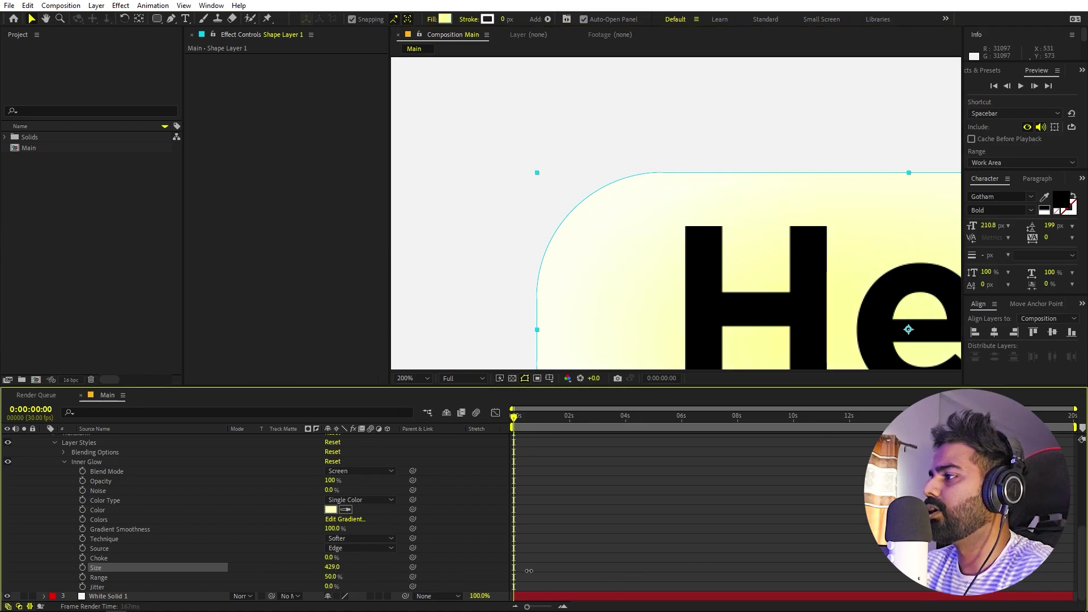
scroll(706, 244, down, 4)
drag(332, 567, 169, 587)
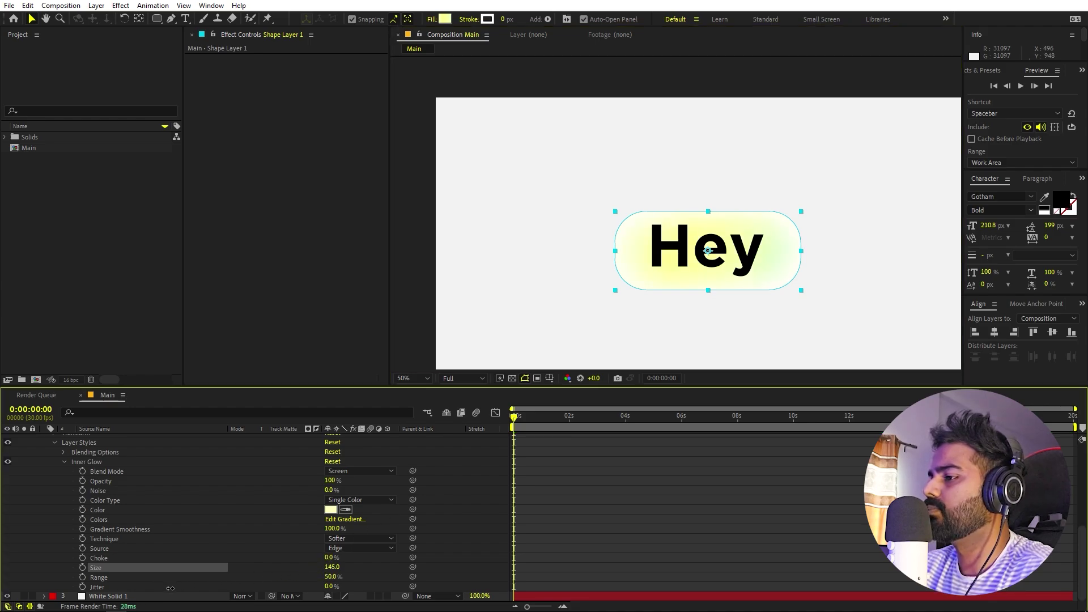
click(797, 352)
- Set the rectangle's Inner Glow opacity to 73%
scroll(386, 502, up, 3)
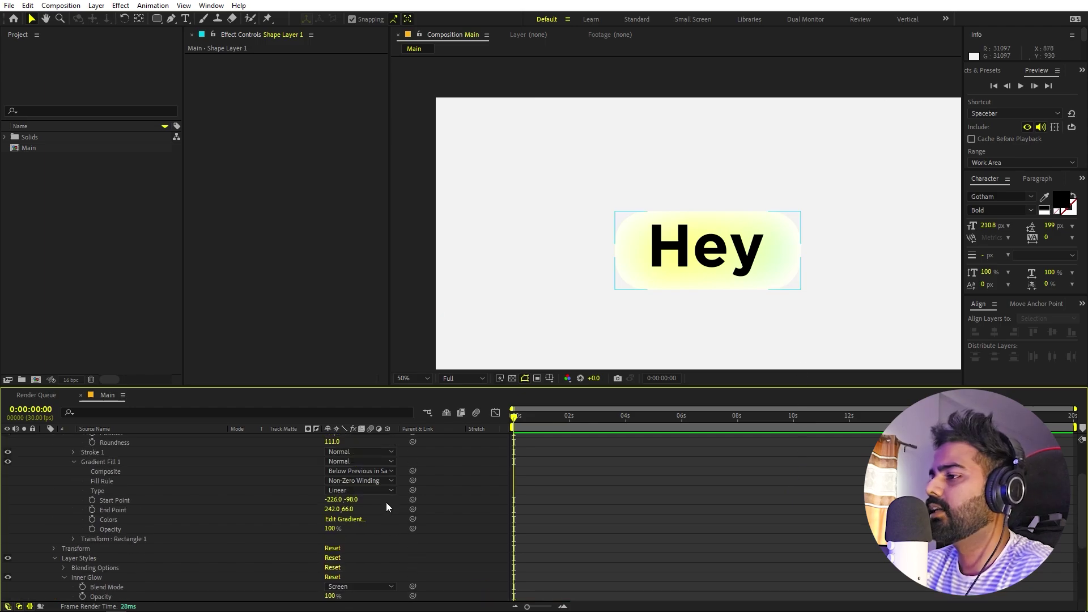
scroll(378, 538, down, 3)
drag(330, 509, 323, 509)
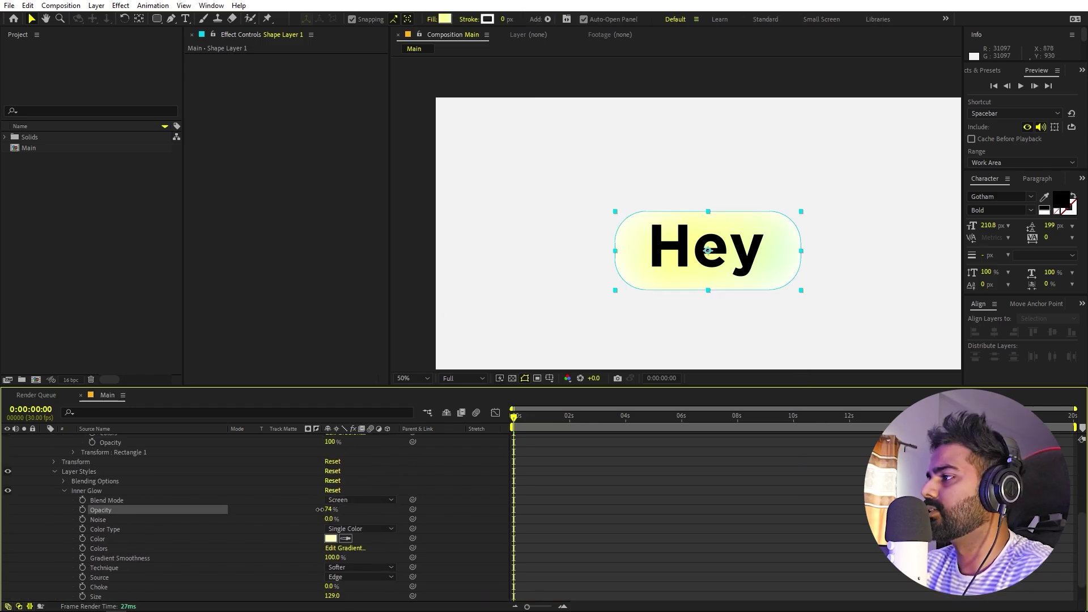
click(443, 518)
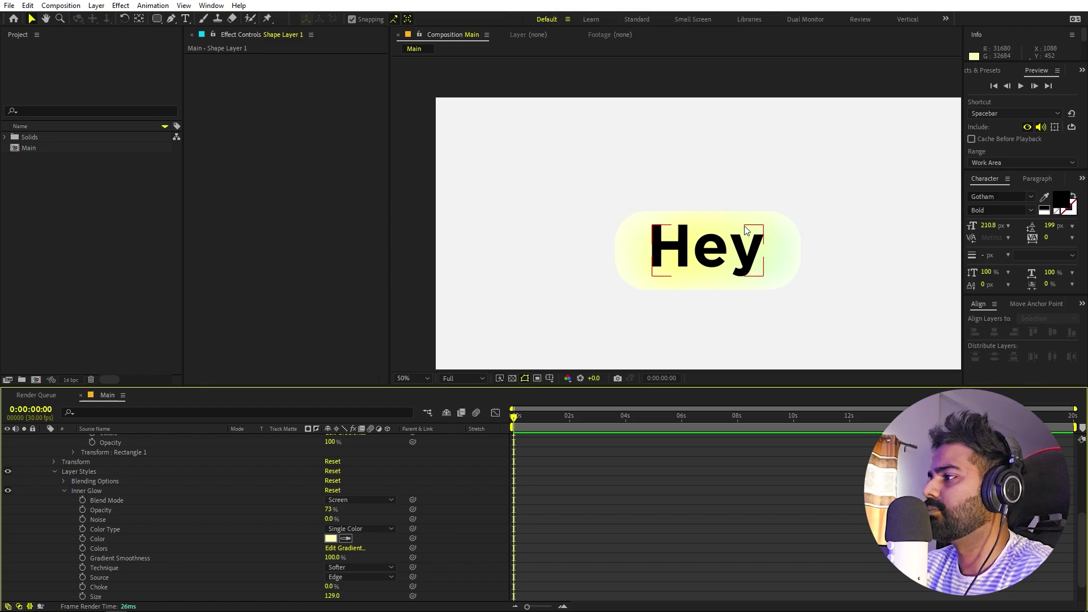
- Collapse the properties of Shape Layer 1 in the timeline and deselect all layers
click(412, 435)
scroll(218, 495, up, 5)
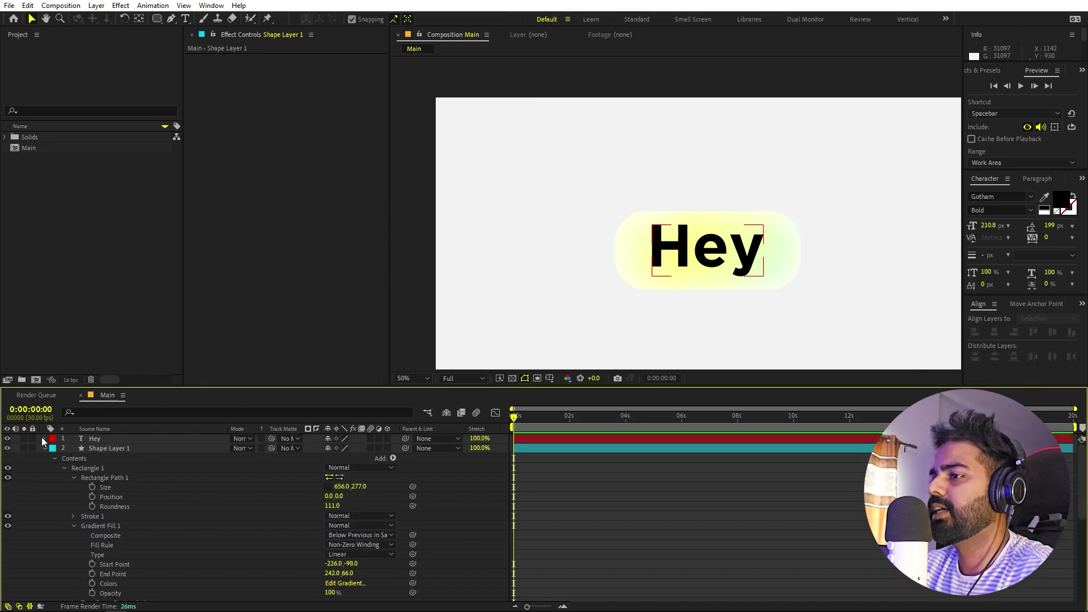
click(44, 448)
click(295, 536)
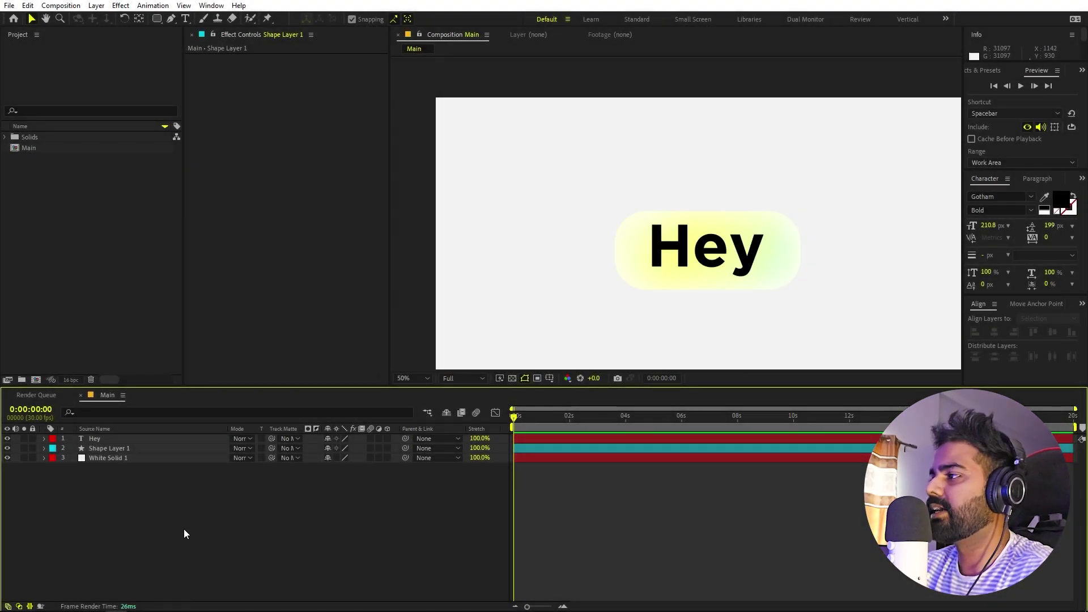
click(134, 440)
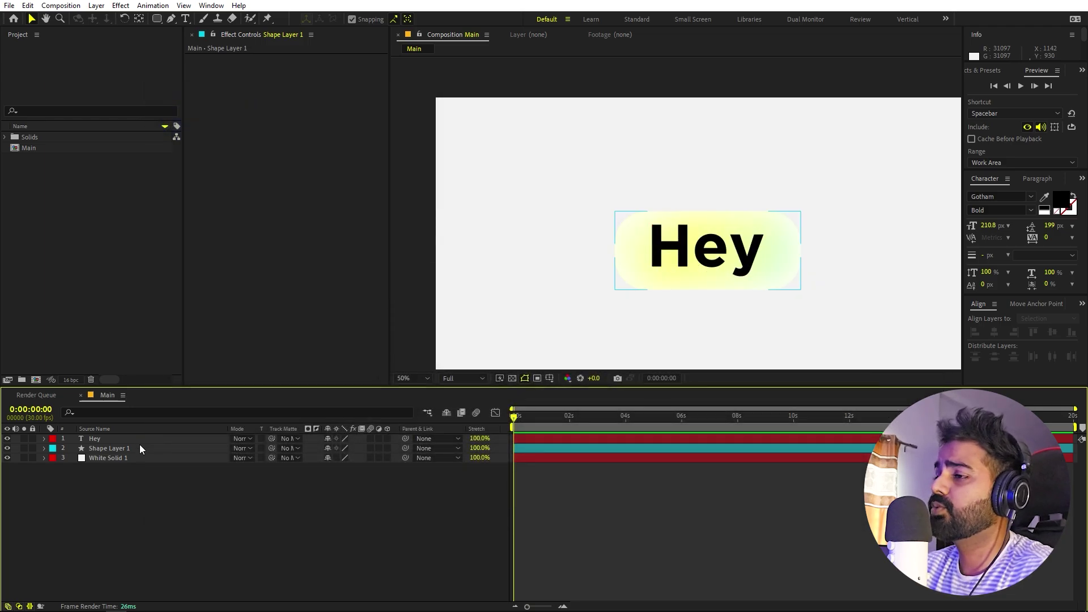
click(140, 445)
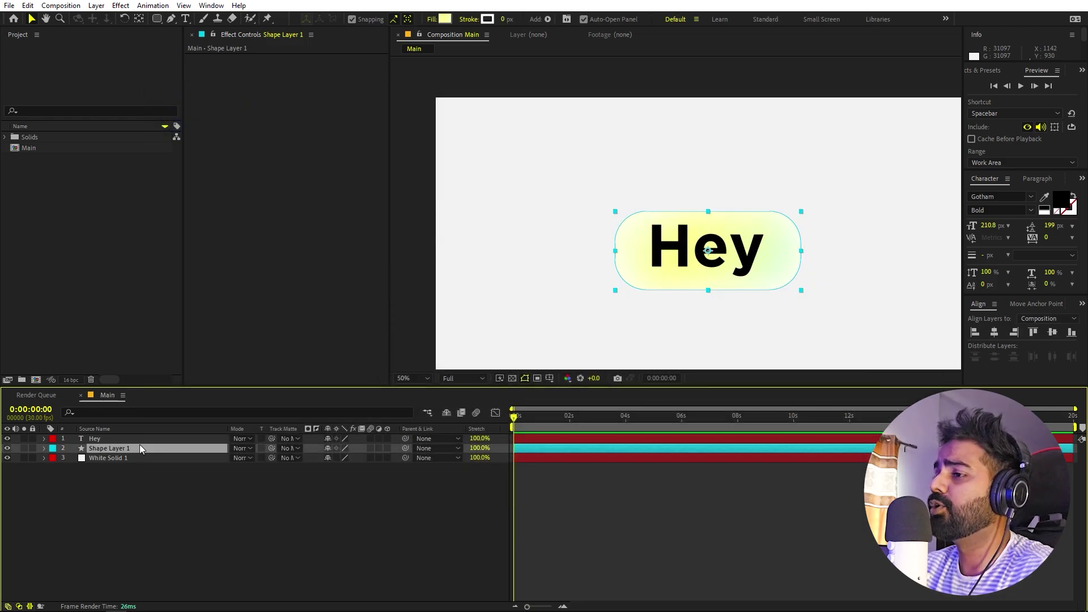
click(147, 566)
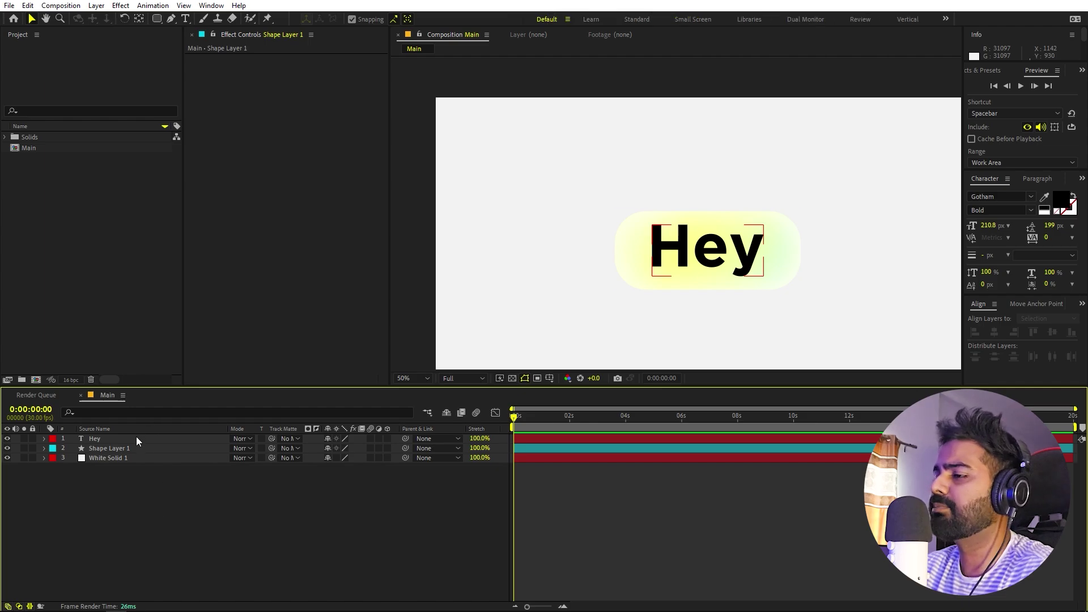
- Apply the Animation Composer 3 starter preset Overshoot Position & Rotate & Scale Characters to the "Hey" text layer as in and out transitions
click(136, 441)
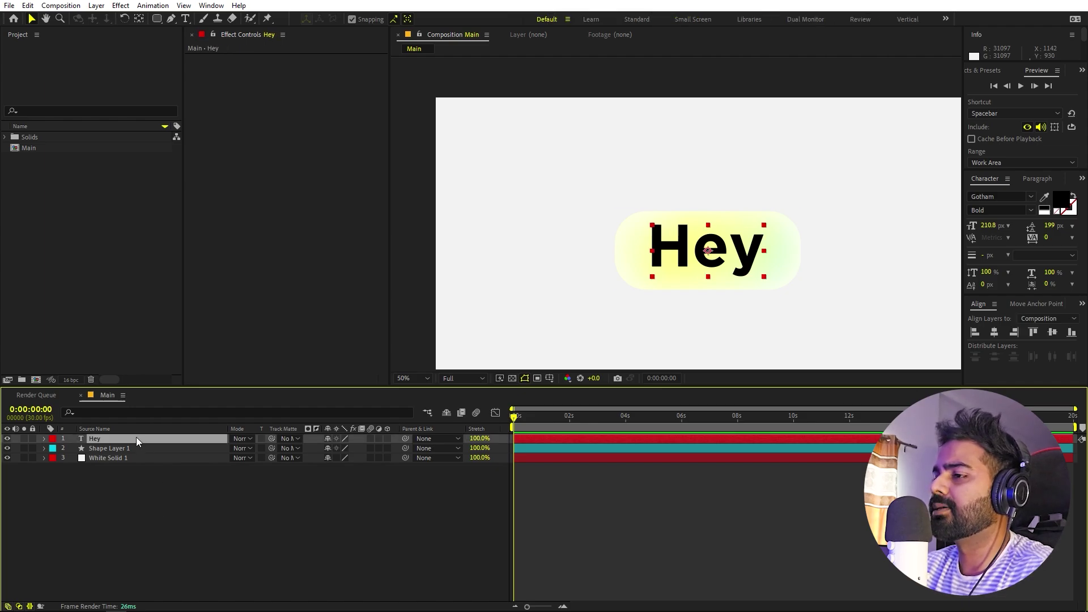
click(218, 7)
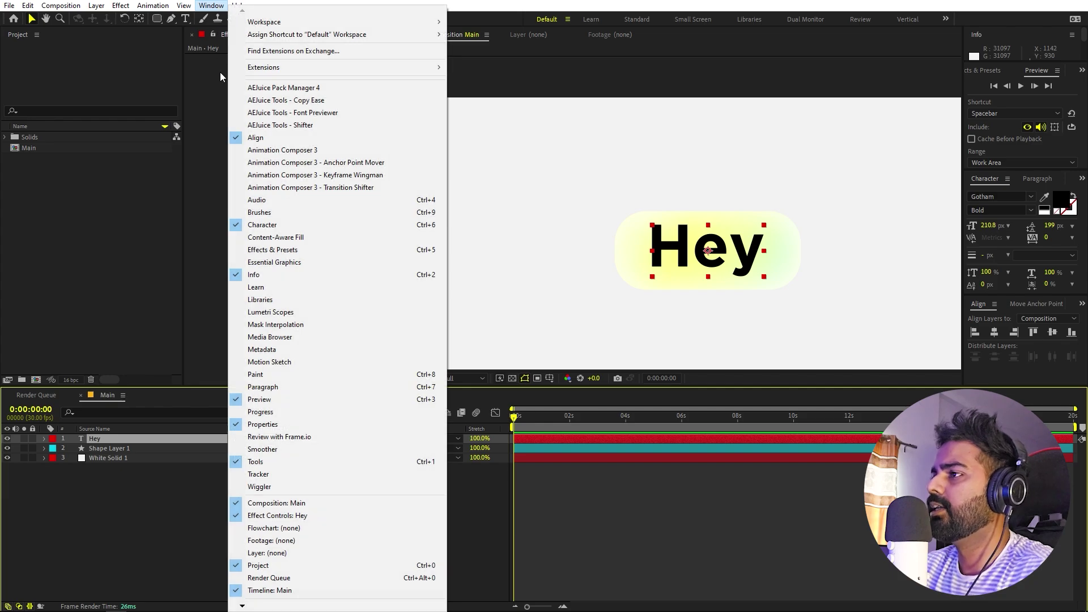
click(304, 151)
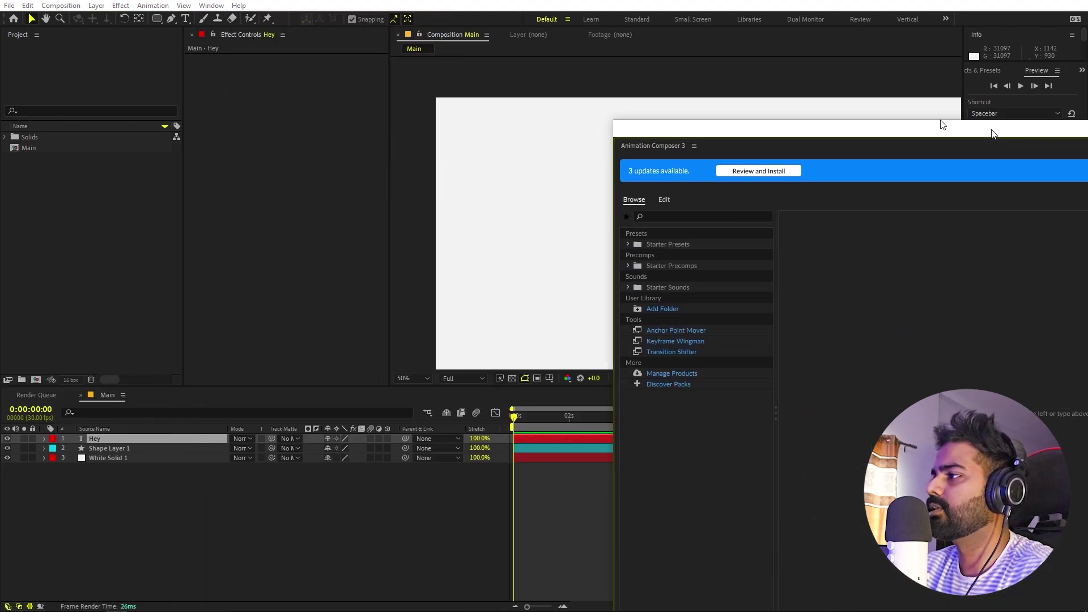
click(433, 165)
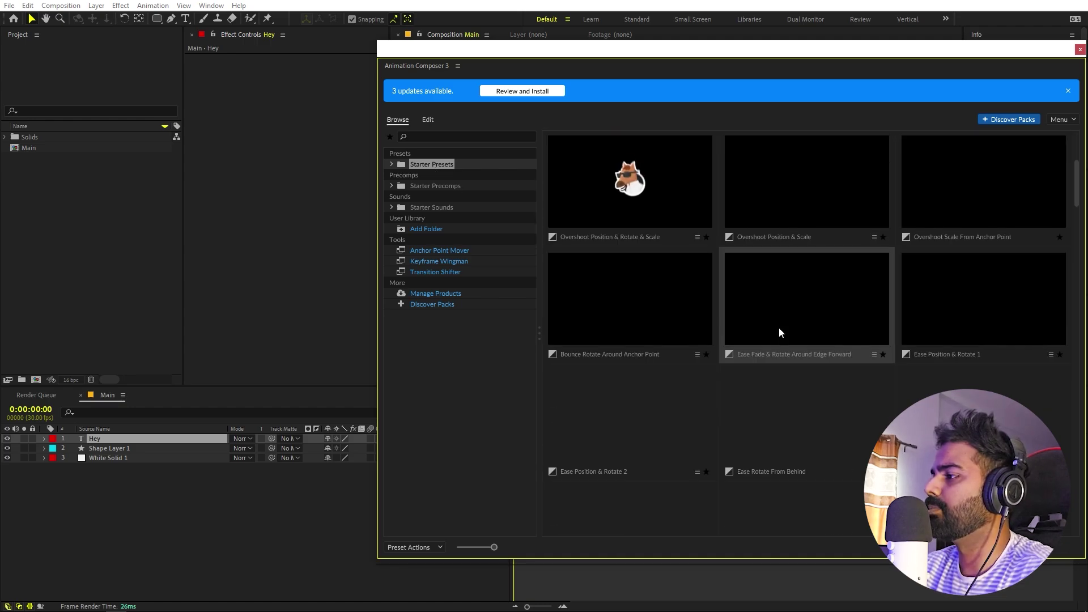
scroll(796, 318, down, 5)
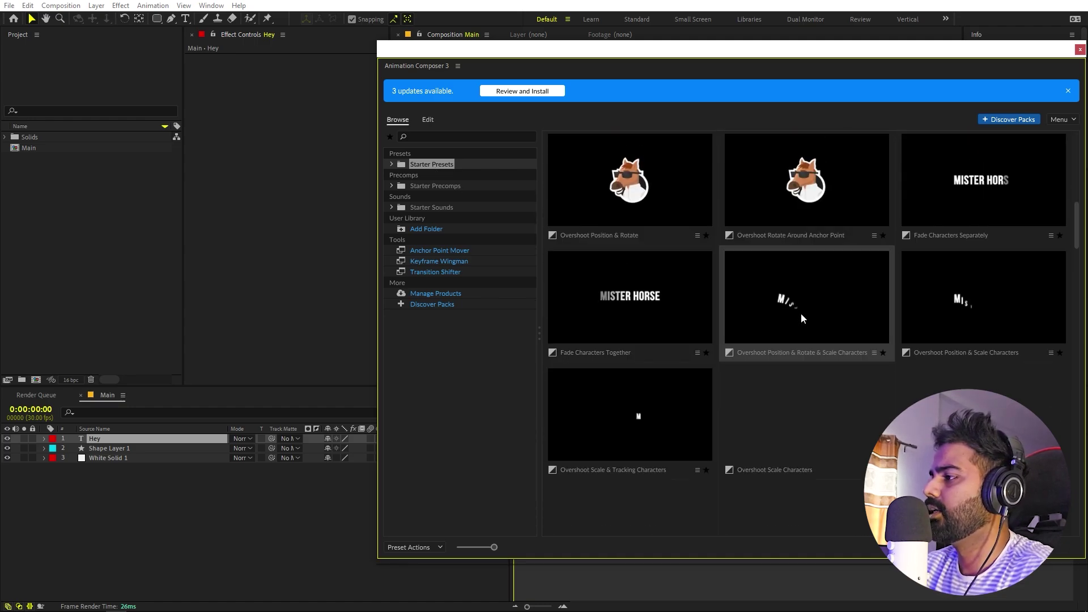
scroll(800, 314, down, 1)
scroll(801, 313, up, 1)
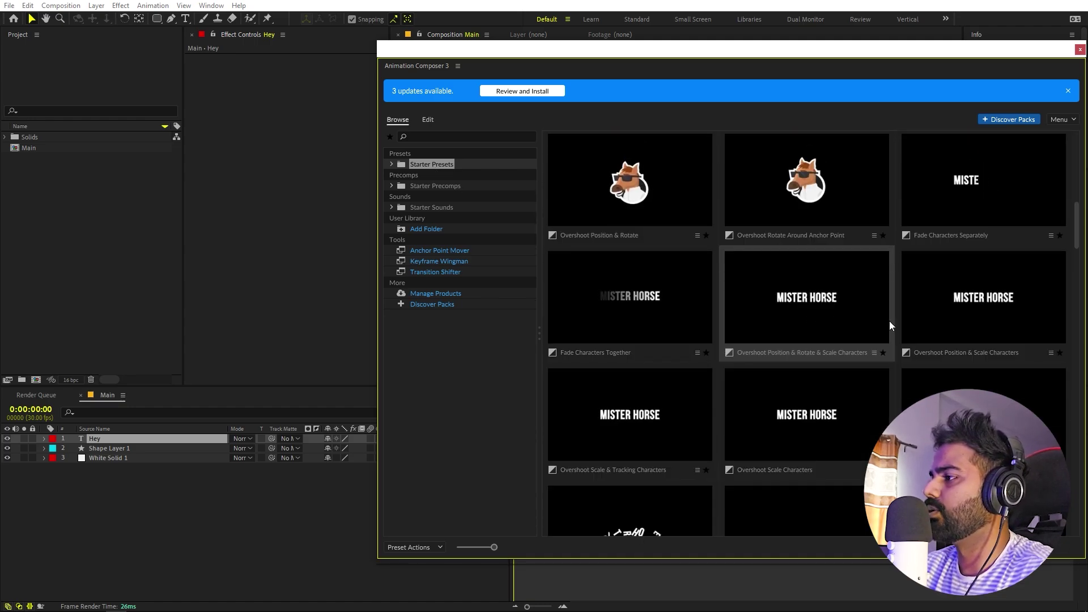
double_click(803, 298)
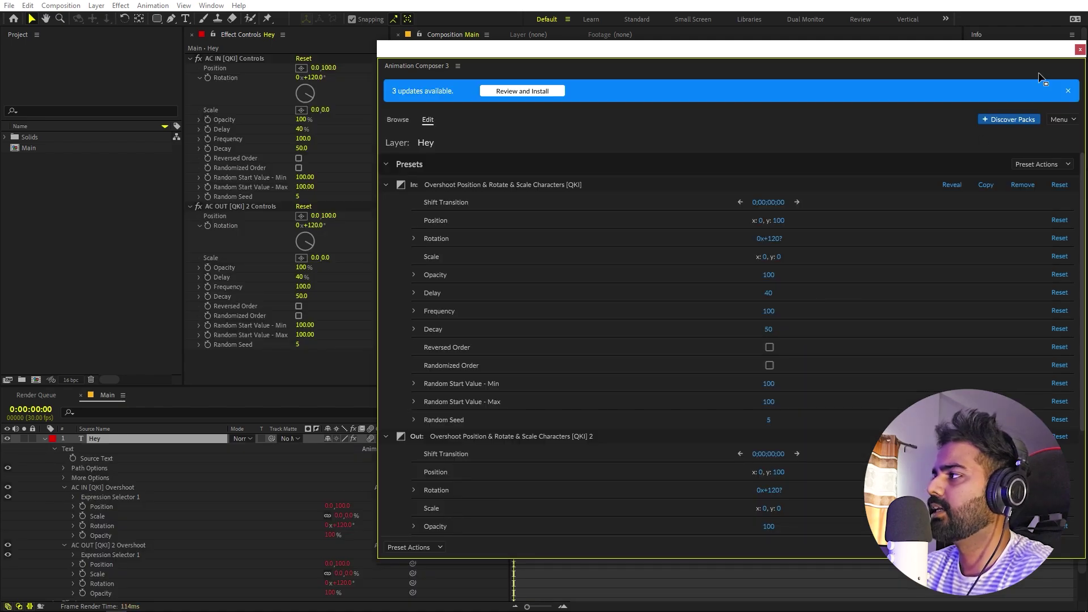
click(1080, 49)
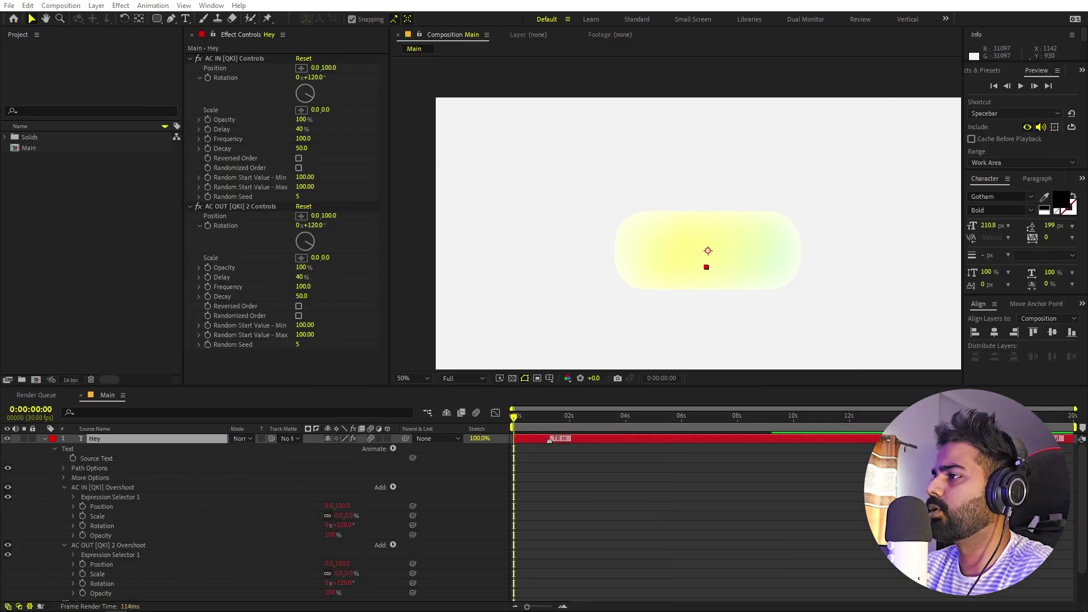
- Preview the "Hey" text animation from the start of the composition
click(637, 488)
key(space)
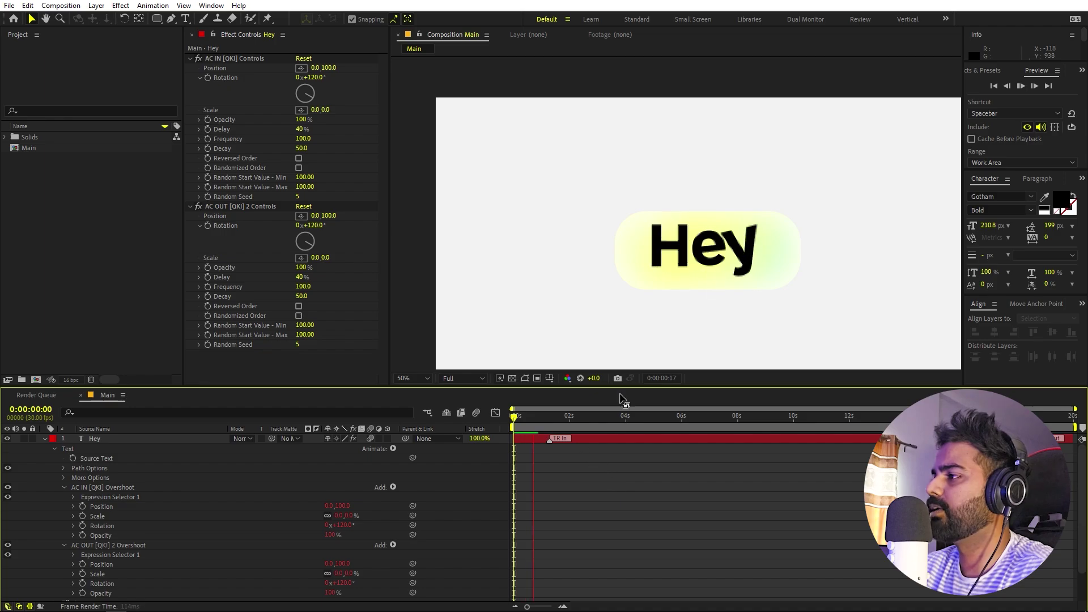
- Move the end marker of the "Hey" layer's in transition to about 1 second and preview the faster text animation
key(space)
click(704, 299)
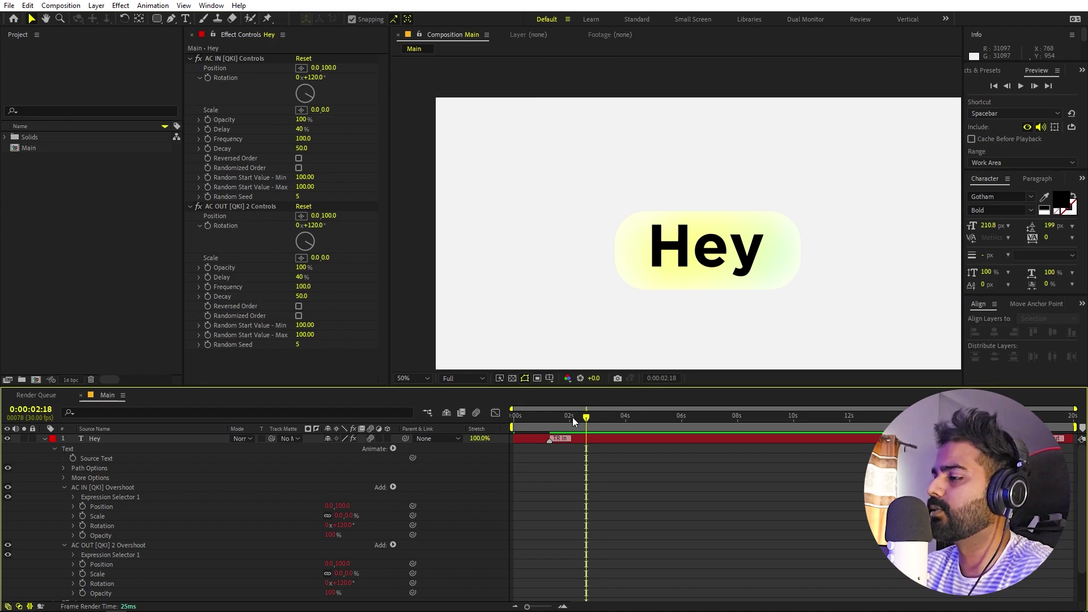
mouse_move(566, 420)
mouse_down()
mouse_move(491, 427)
mouse_move(534, 441)
mouse_up()
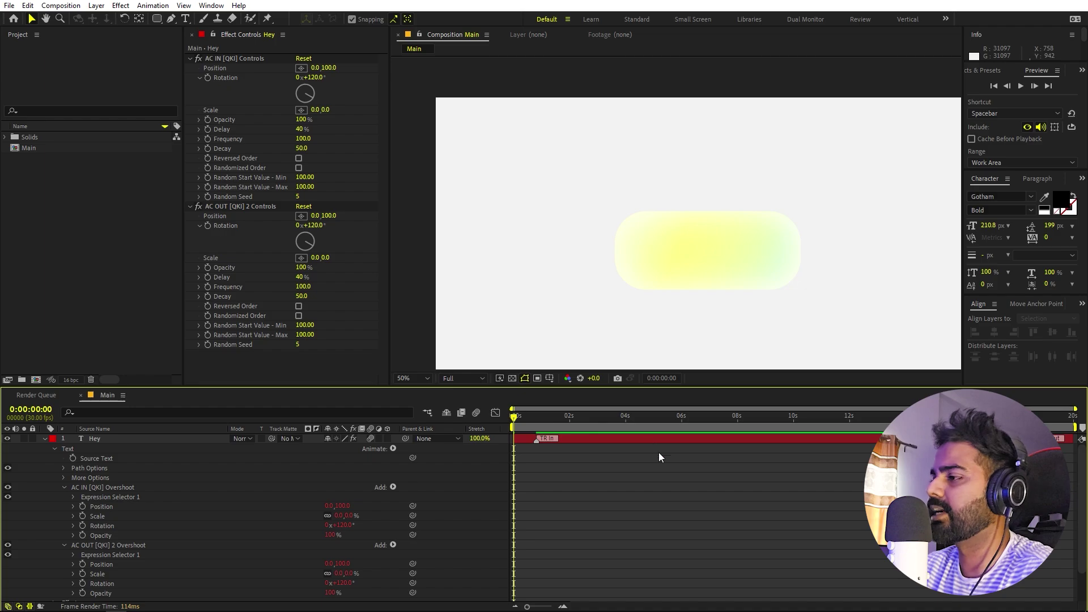
key(space)
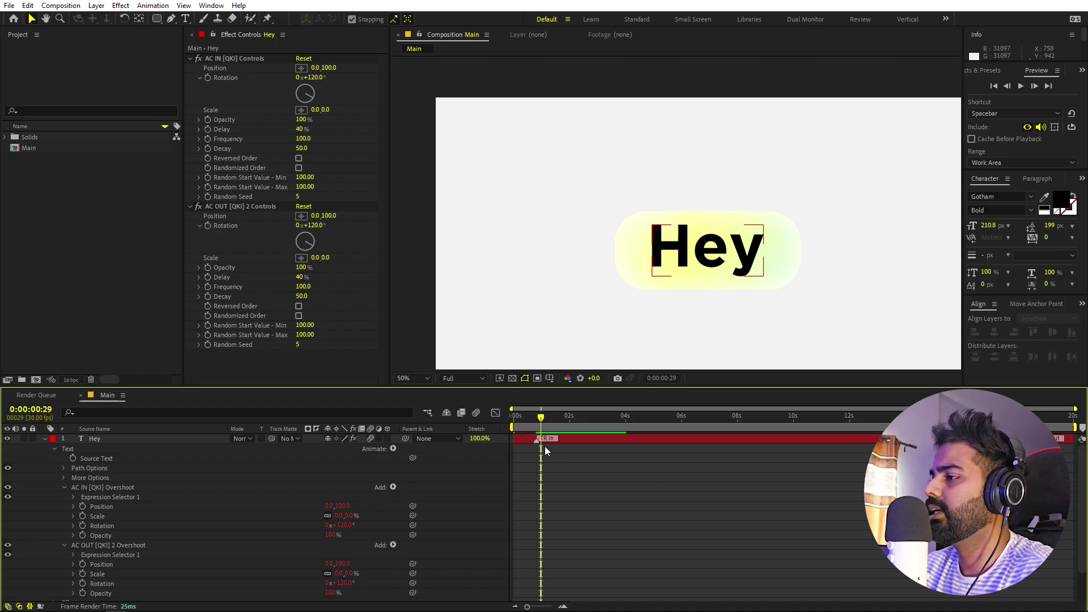
drag(537, 441, 545, 441)
key(space)
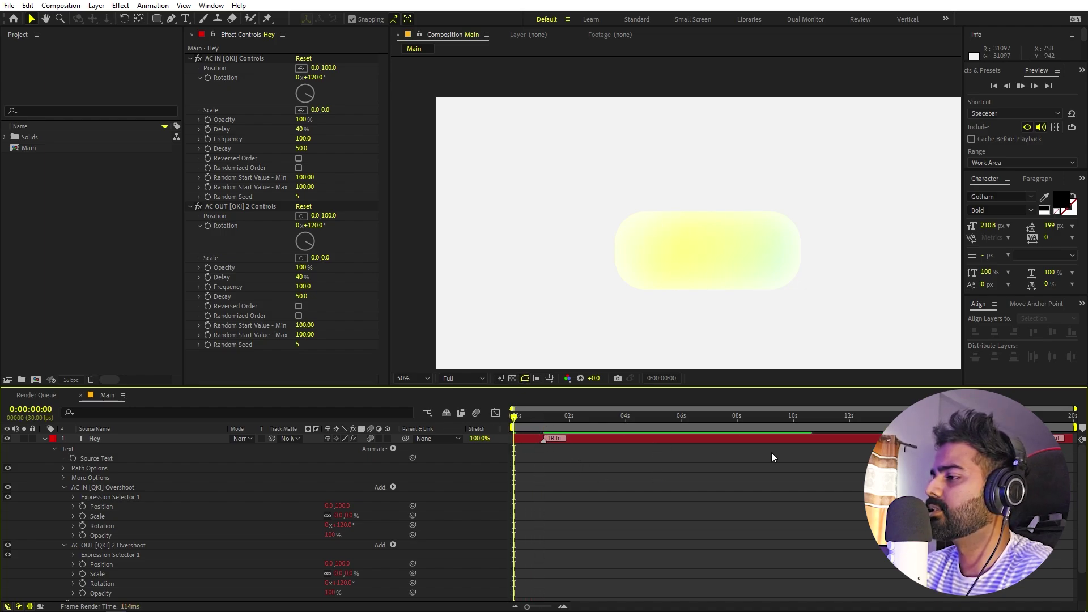
key(space)
- Collapse the "Hey" text layer's properties in the timeline
click(44, 442)
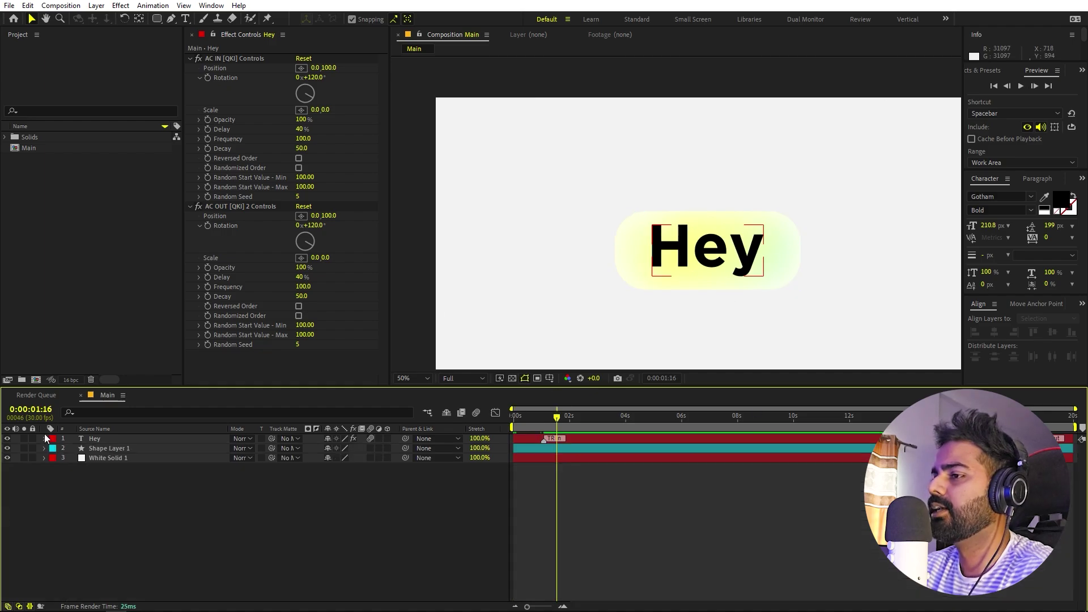
click(108, 500)
click(118, 450)
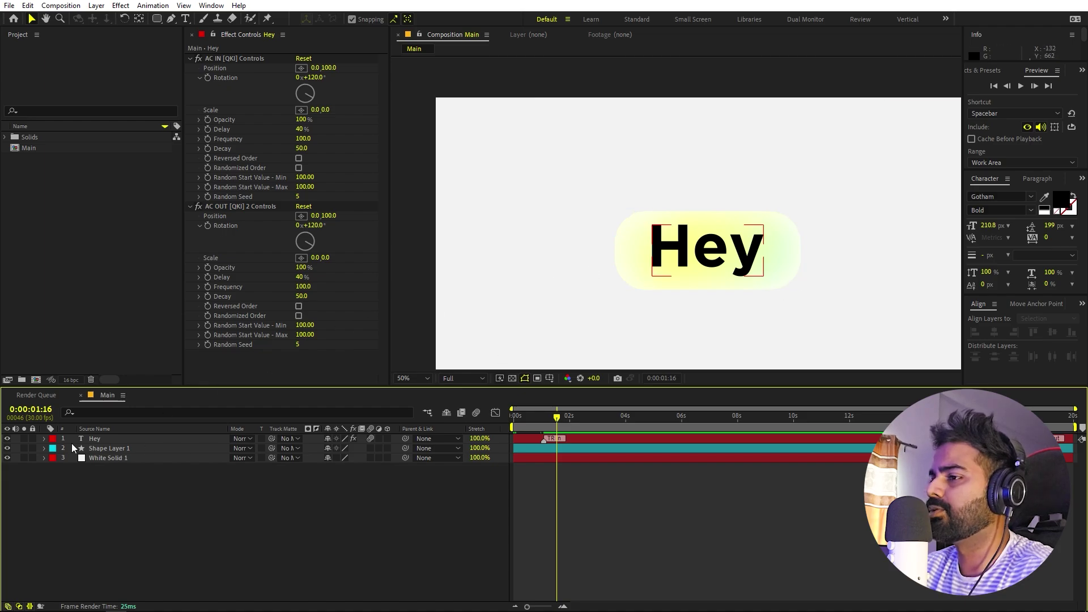
click(105, 440)
- Find the Drop Shadow effect and apply it to Shape Layer 1
click(113, 449)
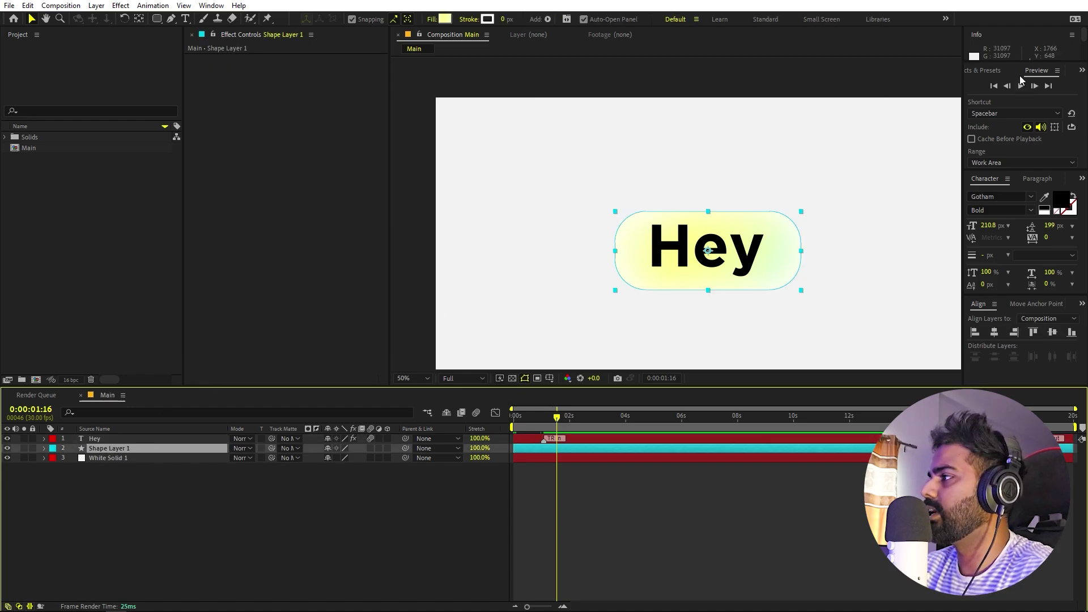
click(979, 70)
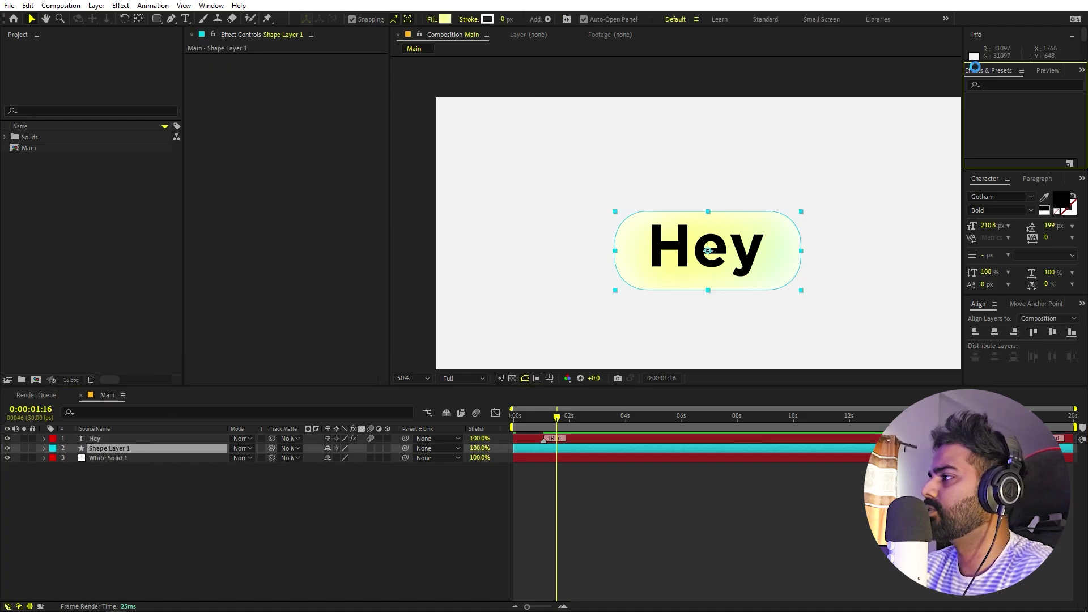
click(1005, 87)
text(drop s)
drag(1025, 140, 185, 451)
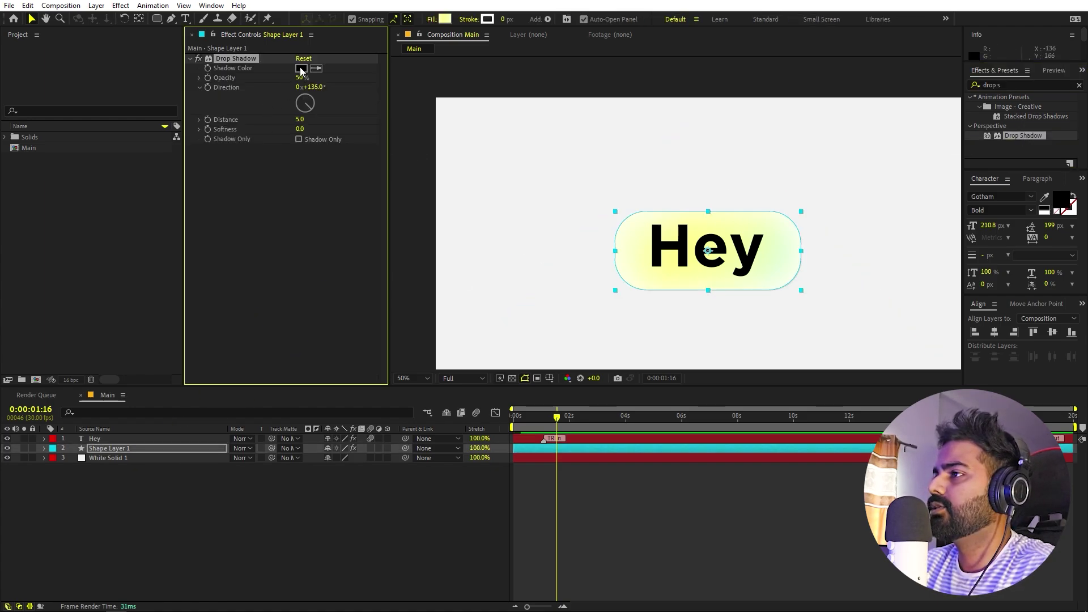
- Set the box's Drop Shadow to 92% opacity, distance 48 and softness 125
drag(299, 78, 369, 93)
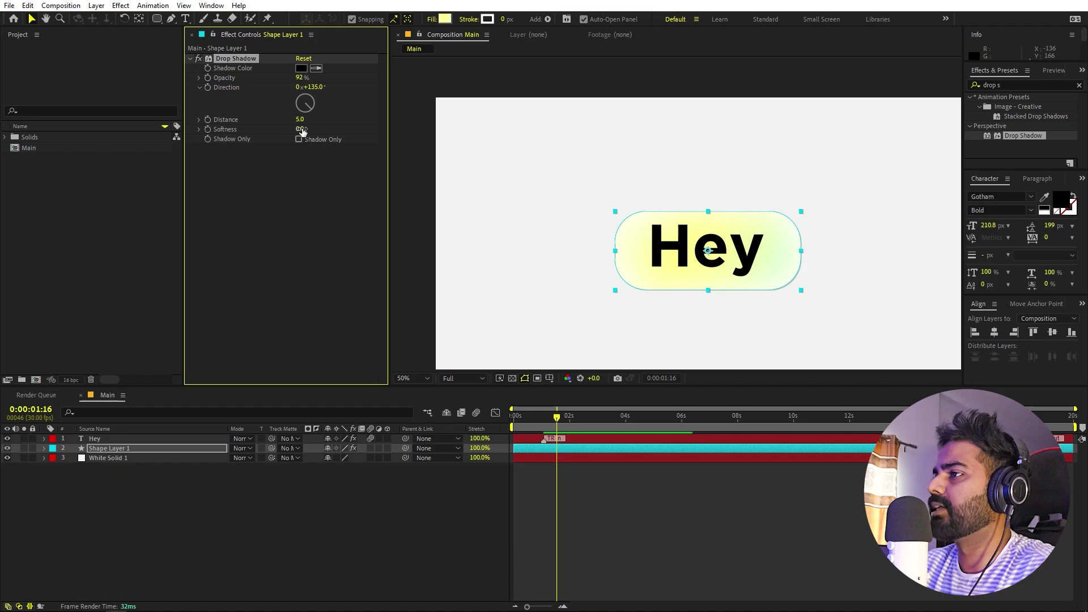
click(299, 134)
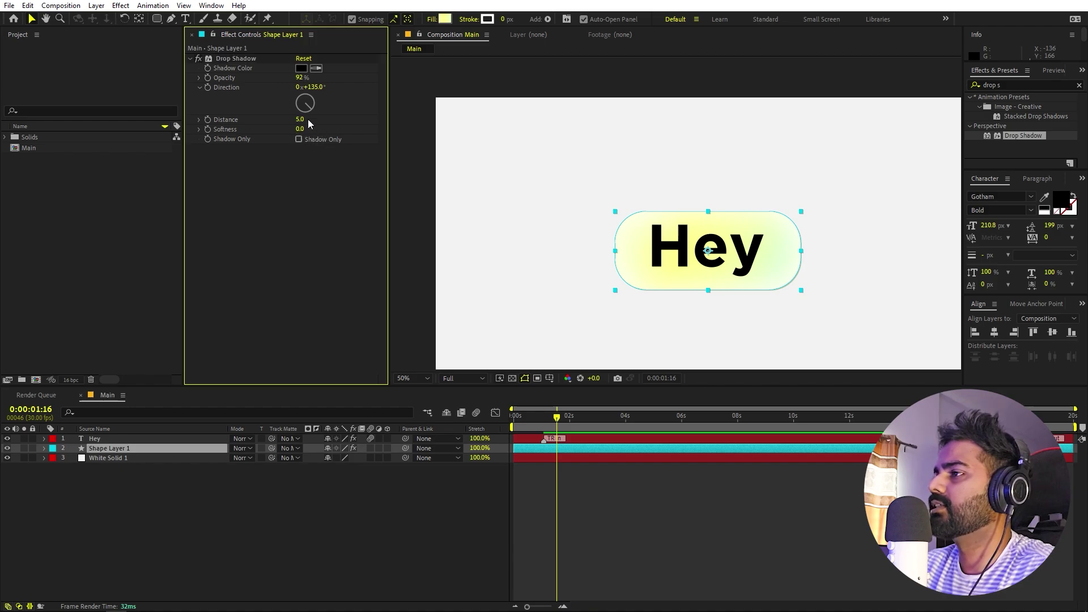
mouse_move(299, 120)
mouse_down()
mouse_move(384, 143)
mouse_move(308, 125)
mouse_up()
click(722, 513)
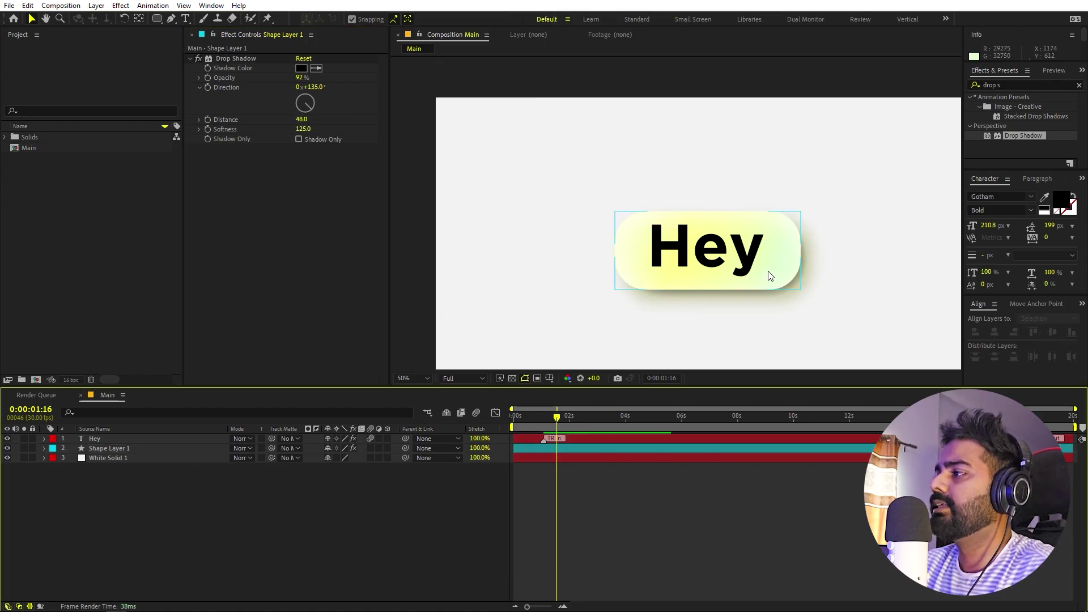
- Soften the box's Drop Shadow with opacity 55%, direction 144°, distance 24 and softness 220
click(229, 59)
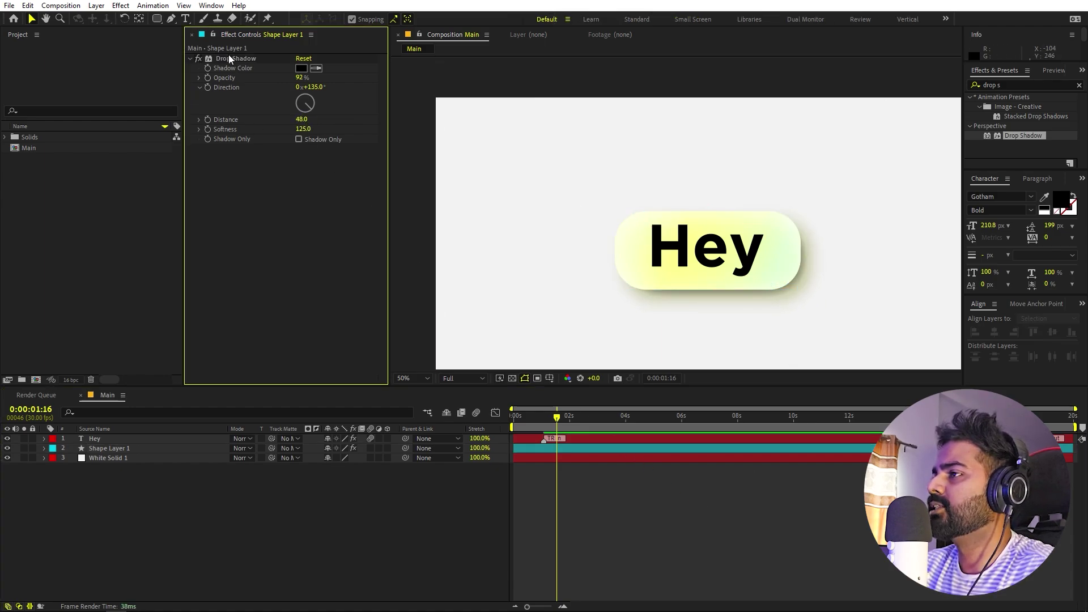
click(245, 62)
drag(302, 120, 368, 138)
drag(299, 77, 254, 86)
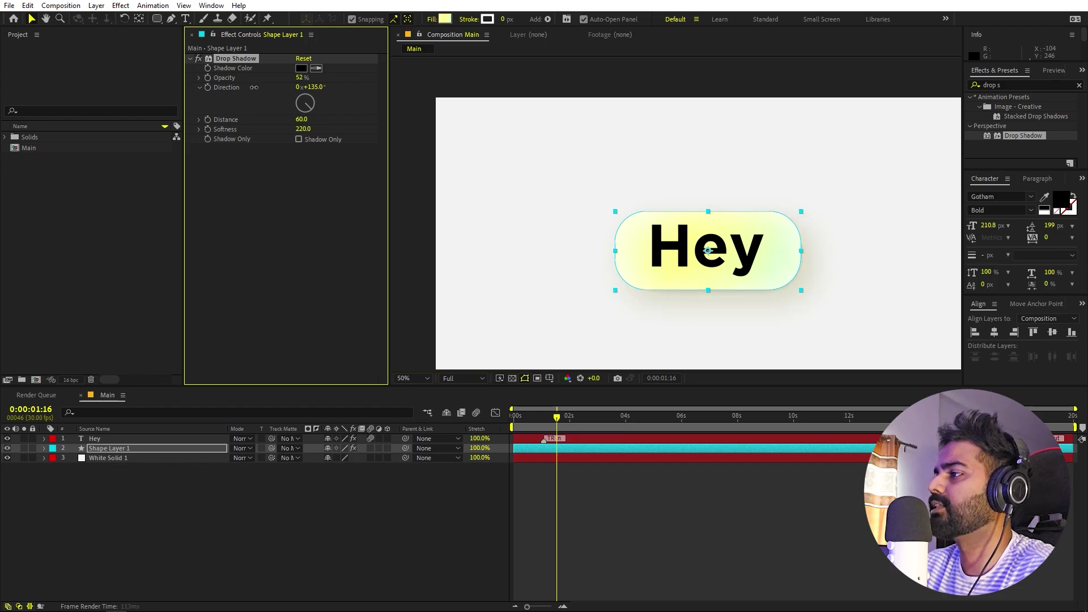
drag(302, 120, 288, 121)
drag(317, 86, 306, 79)
click(656, 561)
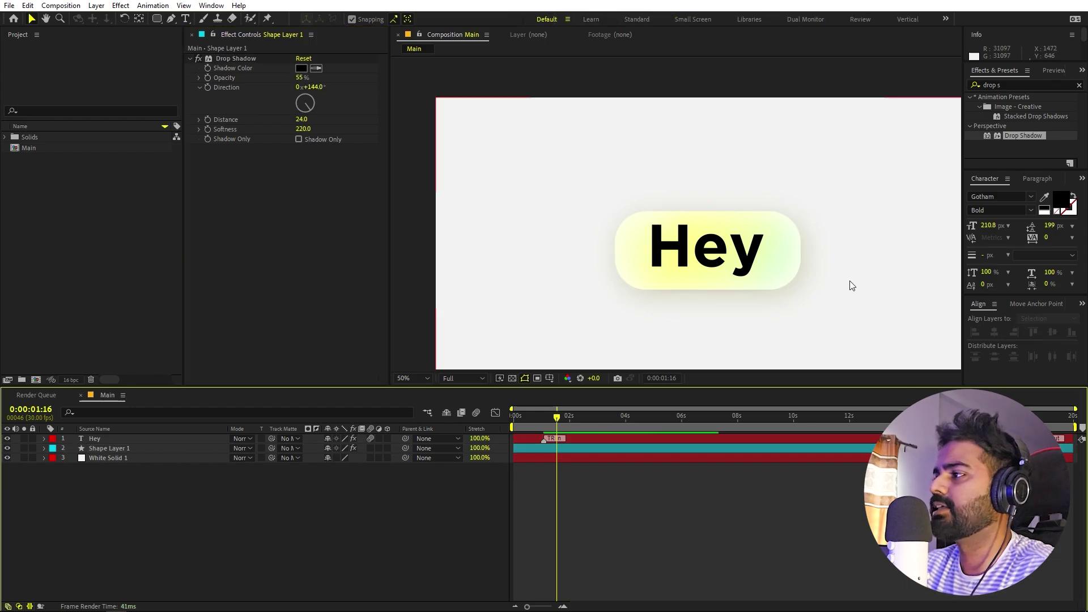
- Collapse the Drop Shadow settings and toggle the effect off and on to compare the box with and without it
click(191, 58)
click(198, 59)
click(198, 58)
click(677, 552)
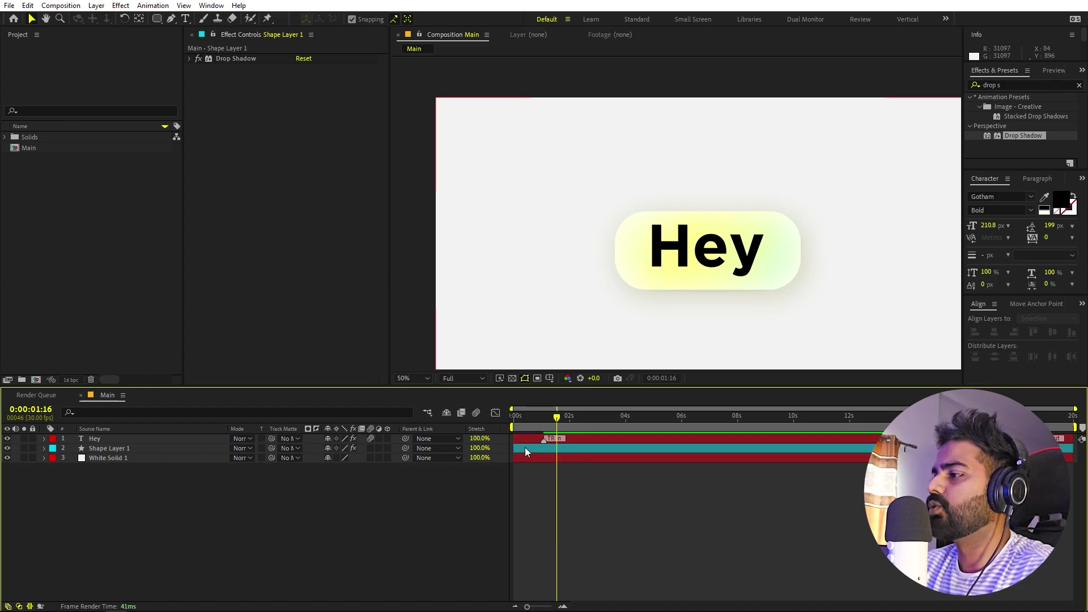
- Parent the "Hey" layer to Shape Layer 1 and move the shape's anchor point to the box's lower-left corner
click(101, 439)
drag(405, 439, 104, 448)
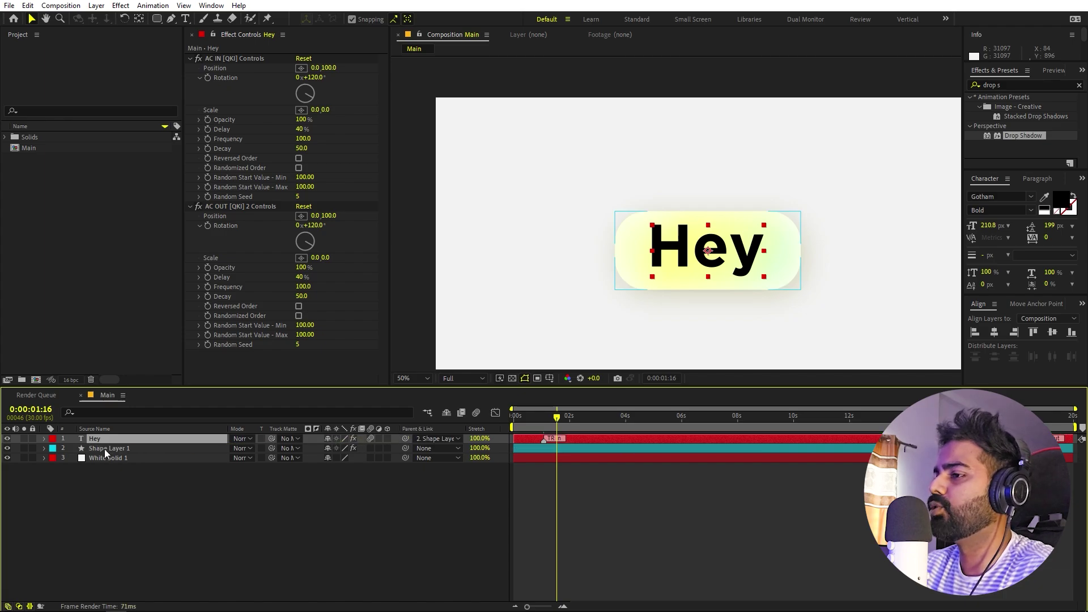
click(104, 449)
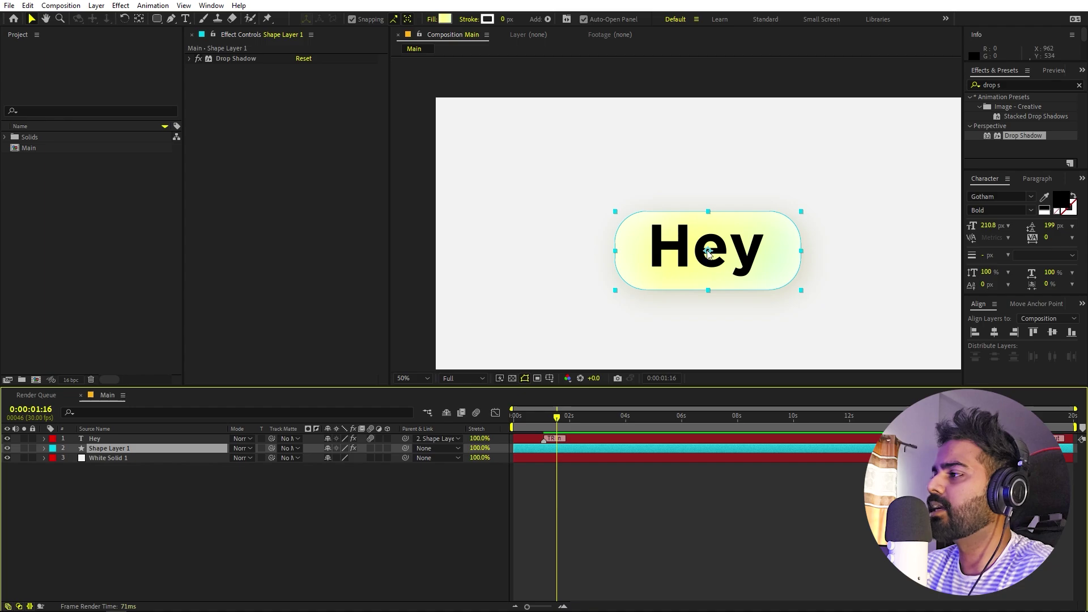
click(138, 19)
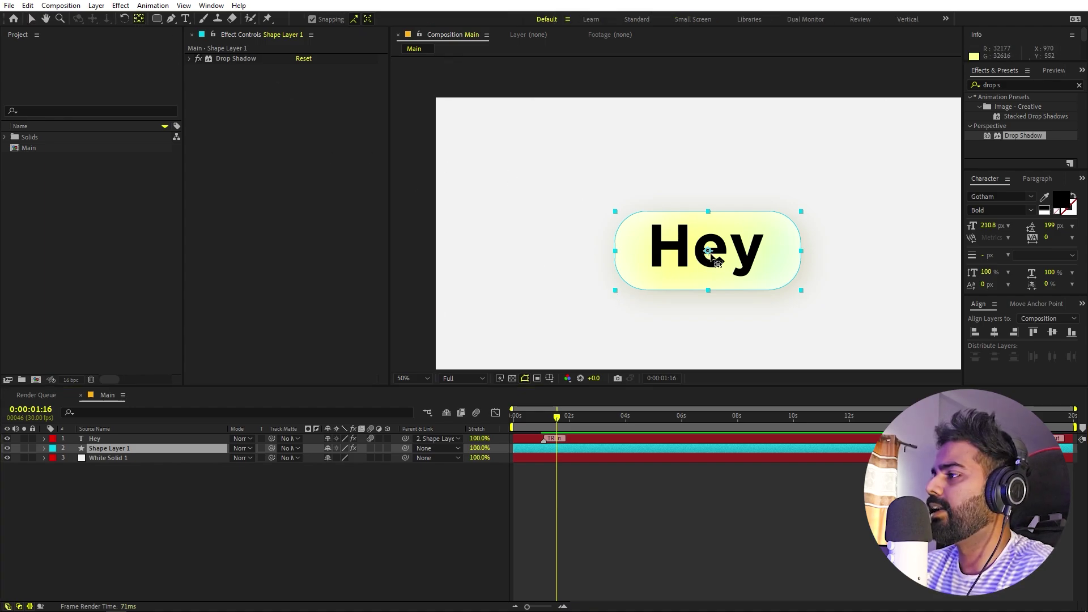
drag(708, 256, 613, 292)
click(312, 20)
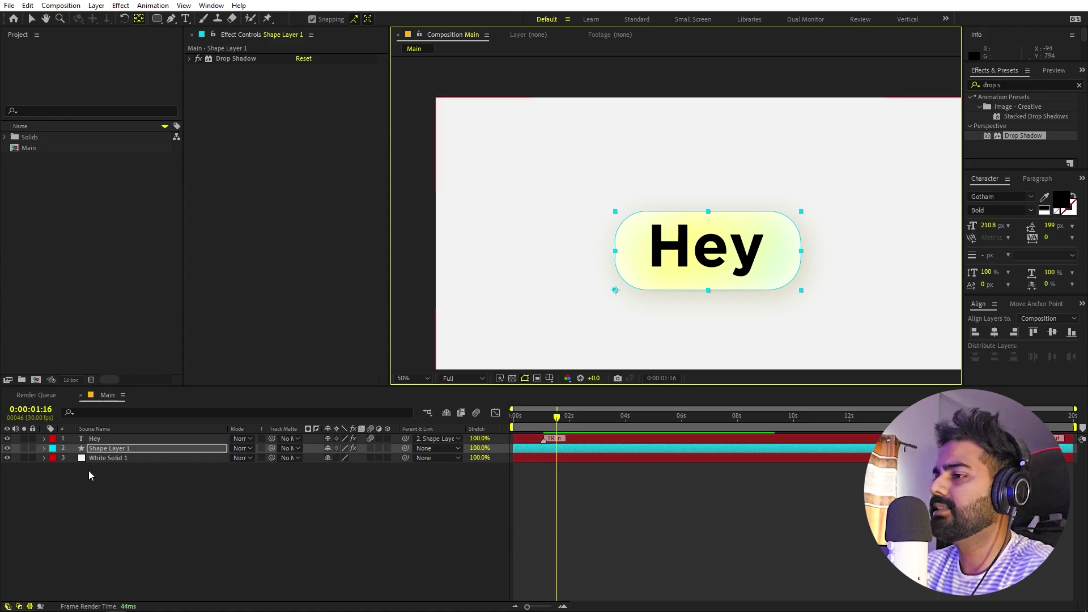
- Add Scale 100% and Rotation 0° keyframes to Shape Layer 1 and move both to about 0:00:01:06
click(118, 450)
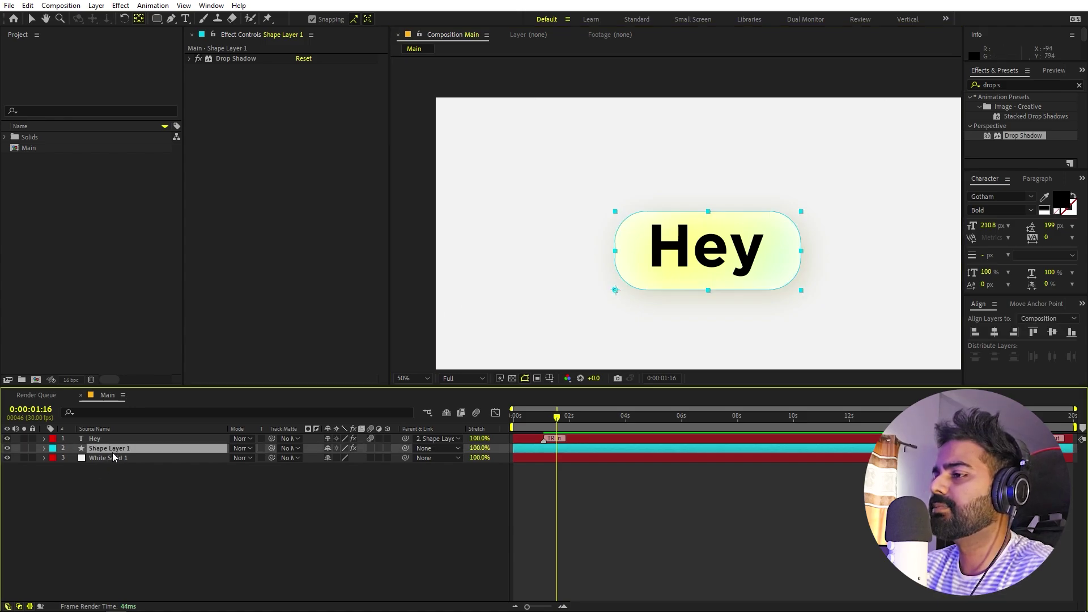
key(s)
click(72, 458)
key(r)
click(72, 458)
key(shift+s)
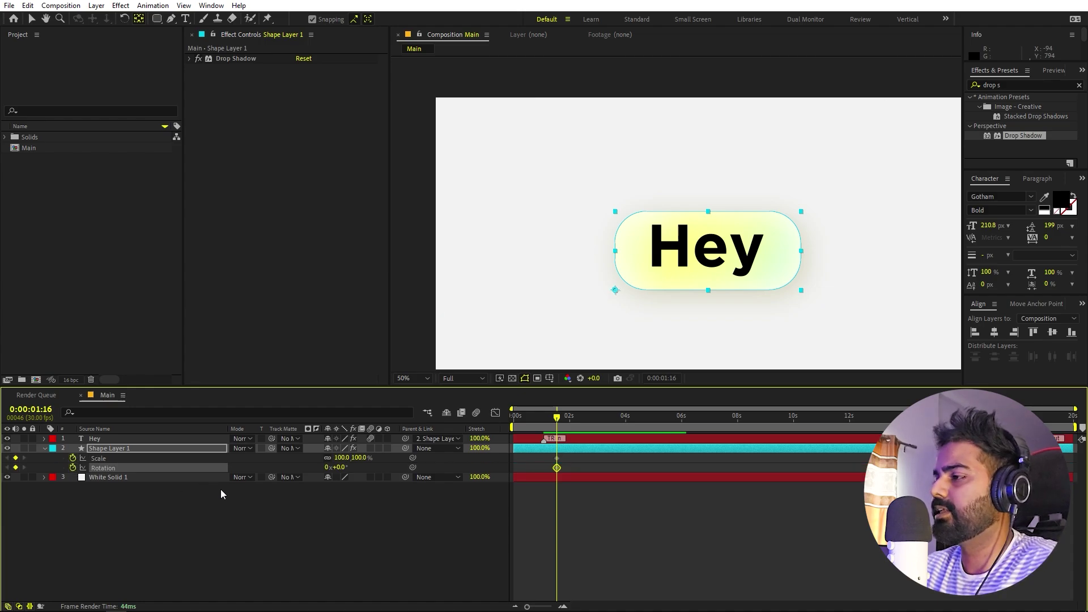
click(563, 466)
mouse_move(564, 454)
mouse_down()
mouse_move(546, 466)
mouse_move(552, 456)
mouse_move(563, 471)
mouse_move(546, 462)
mouse_up()
- At 0:00:00:05, set Shape Layer 1's Scale to 27% and Rotation to 43° for the starting pose
click(534, 417)
drag(534, 417, 517, 418)
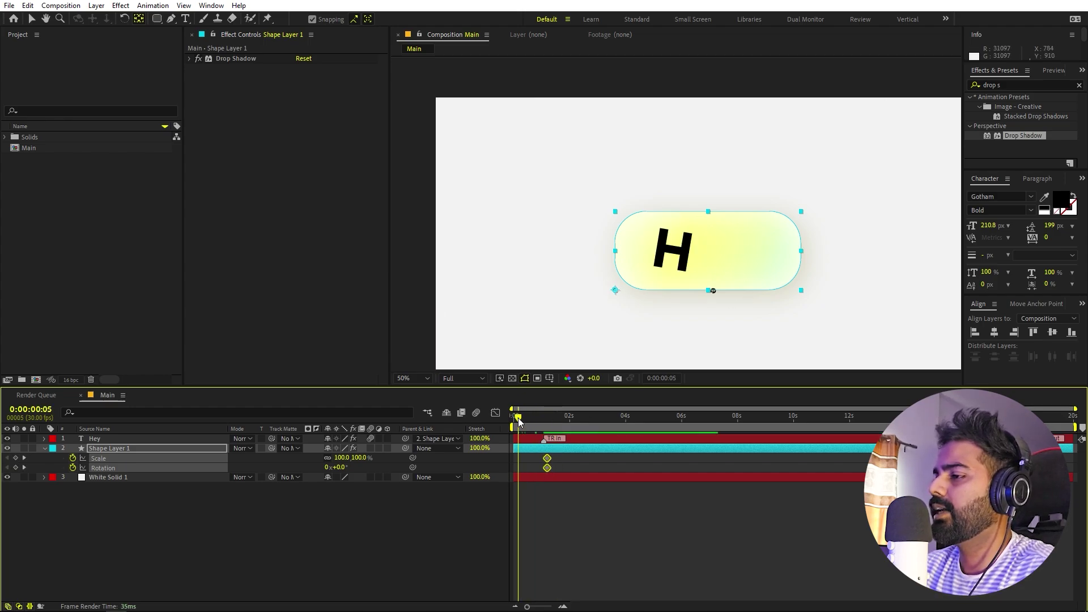
click(345, 517)
mouse_move(343, 458)
mouse_down()
mouse_move(304, 460)
mouse_move(362, 476)
mouse_move(343, 468)
mouse_move(353, 468)
mouse_up()
- Apply Easy Ease to all Scale and Rotation keyframes and lengthen the last keyframes' incoming ease in the speed graph
drag(569, 464, 492, 469)
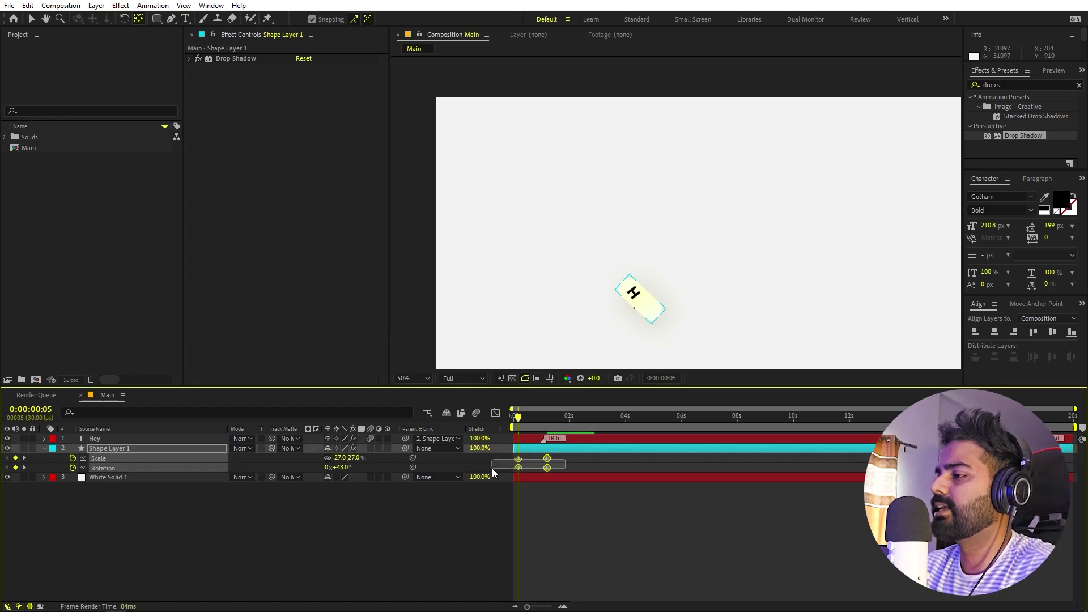
key(F9)
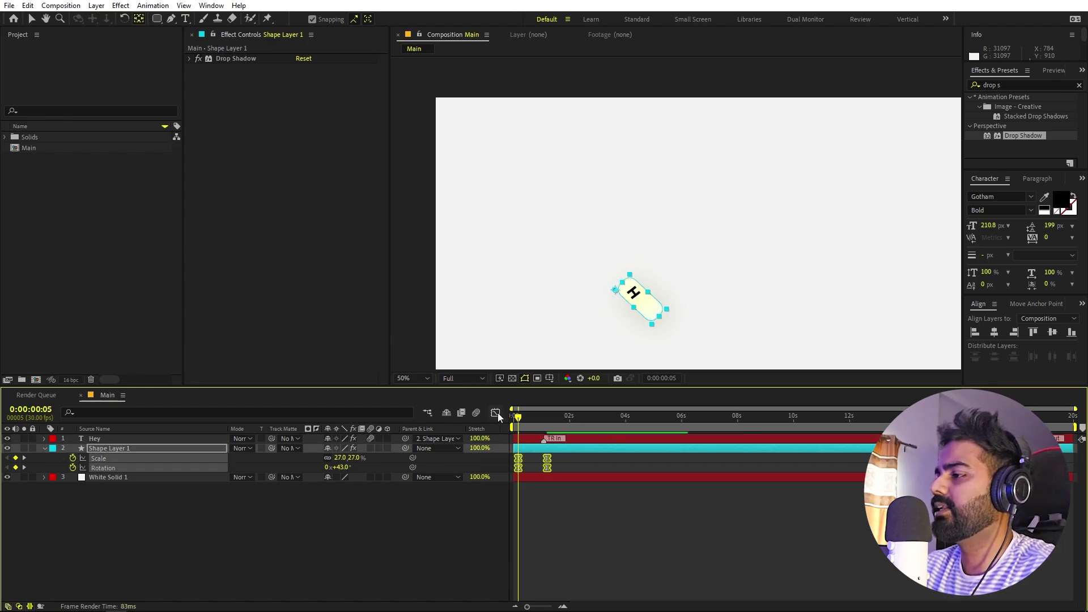
click(496, 413)
click(666, 593)
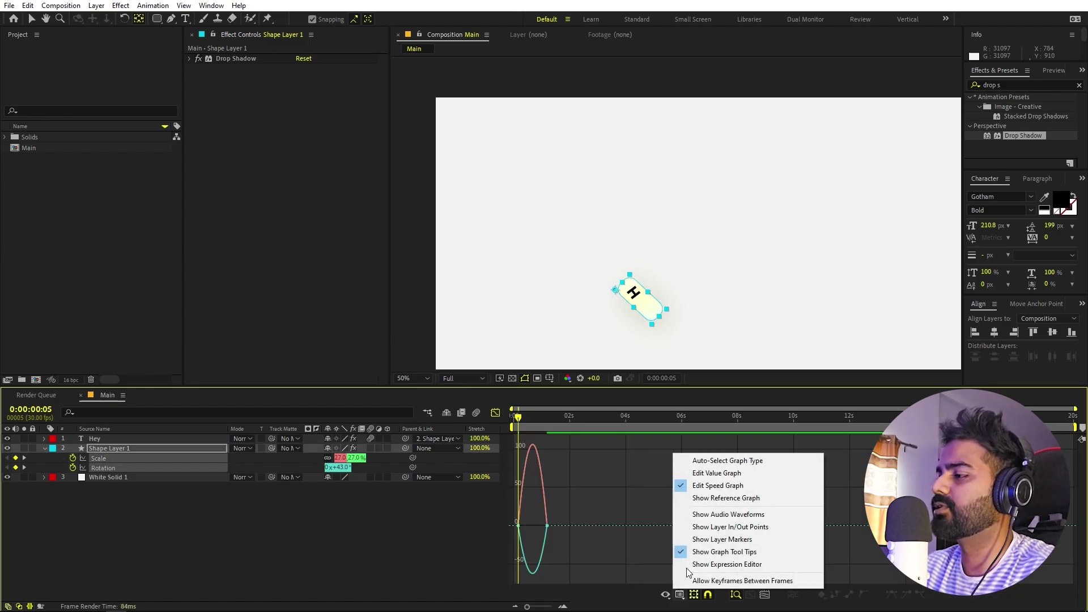
click(590, 515)
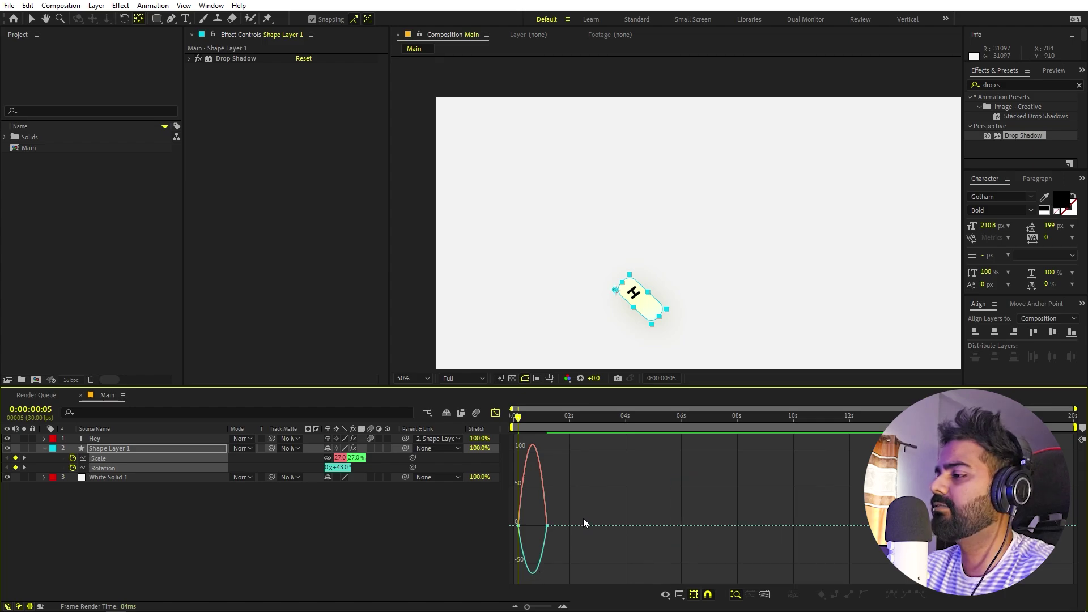
drag(590, 515, 504, 545)
drag(527, 608, 549, 609)
click(847, 525)
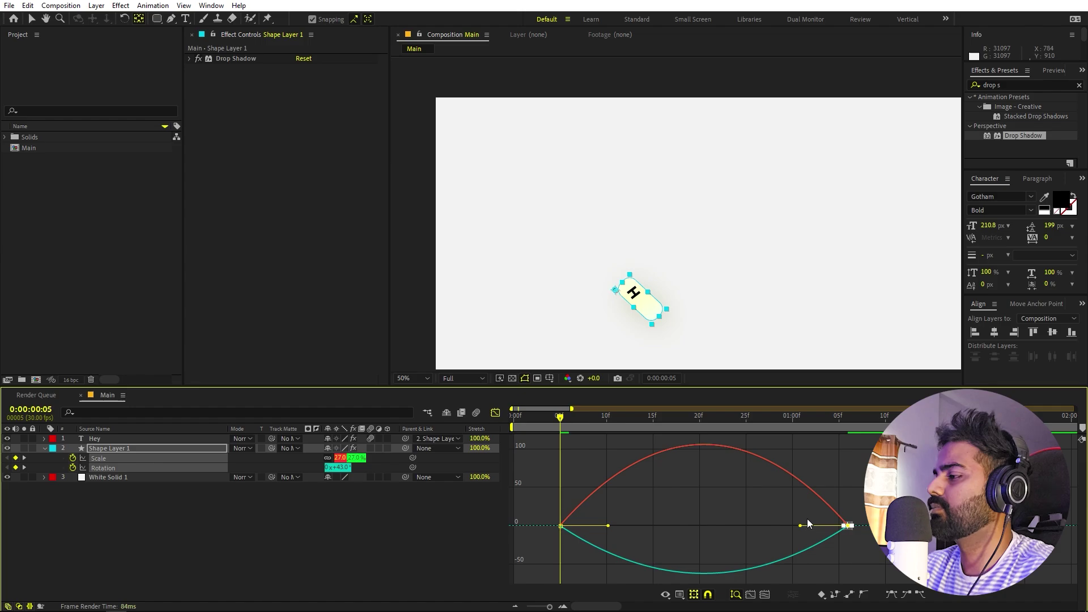
drag(800, 526, 662, 526)
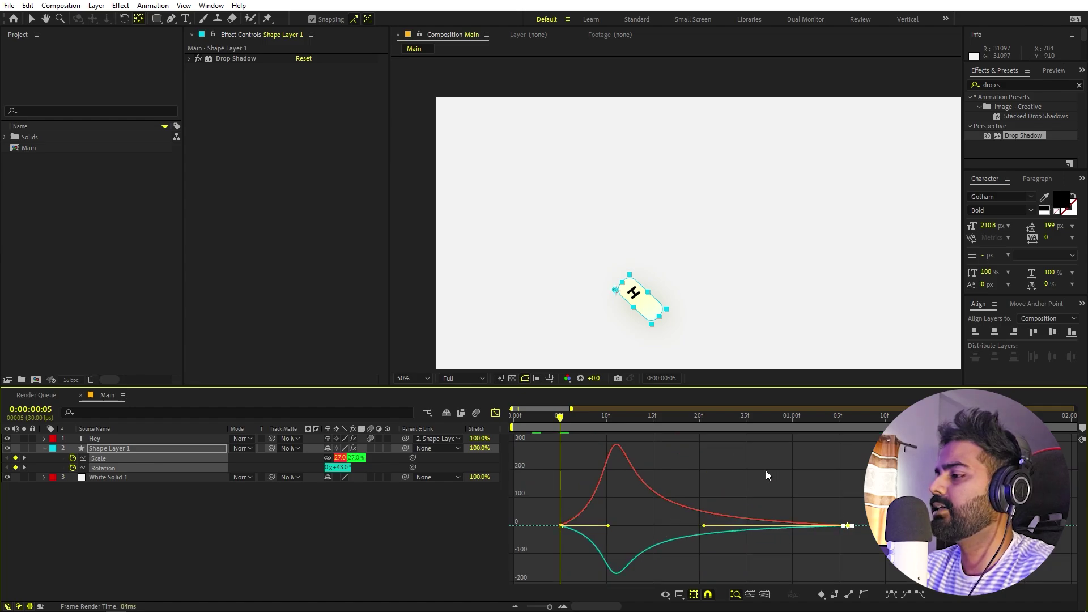
key(space)
- Try removing the first keyframes' outgoing ease in the speed graph, preview the animation, and undo the change
drag(542, 508, 562, 526)
key(Home)
key(space)
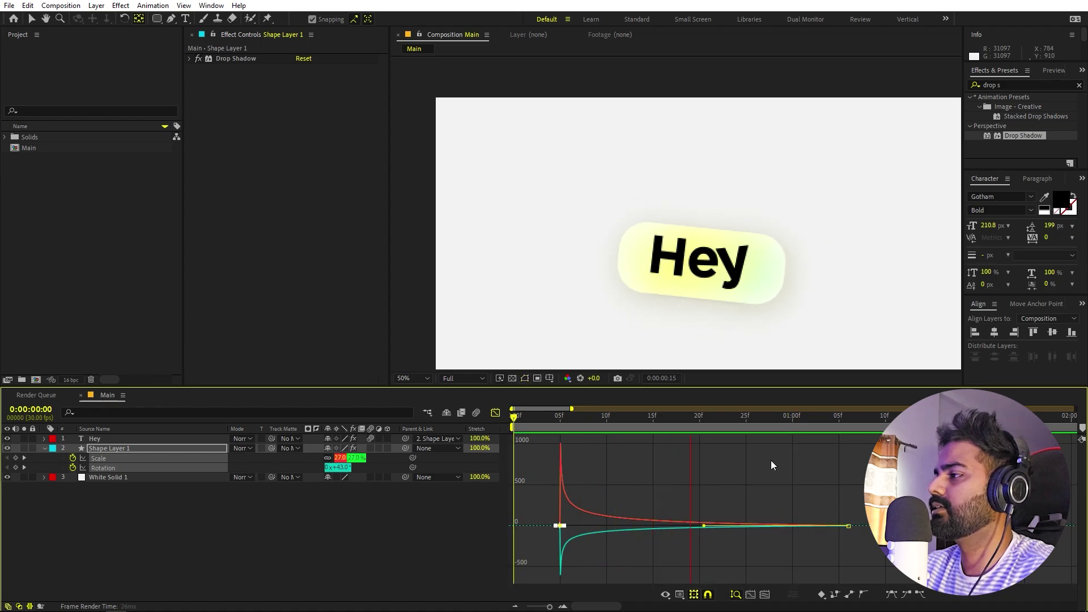
key(space)
key(ctrl+z)
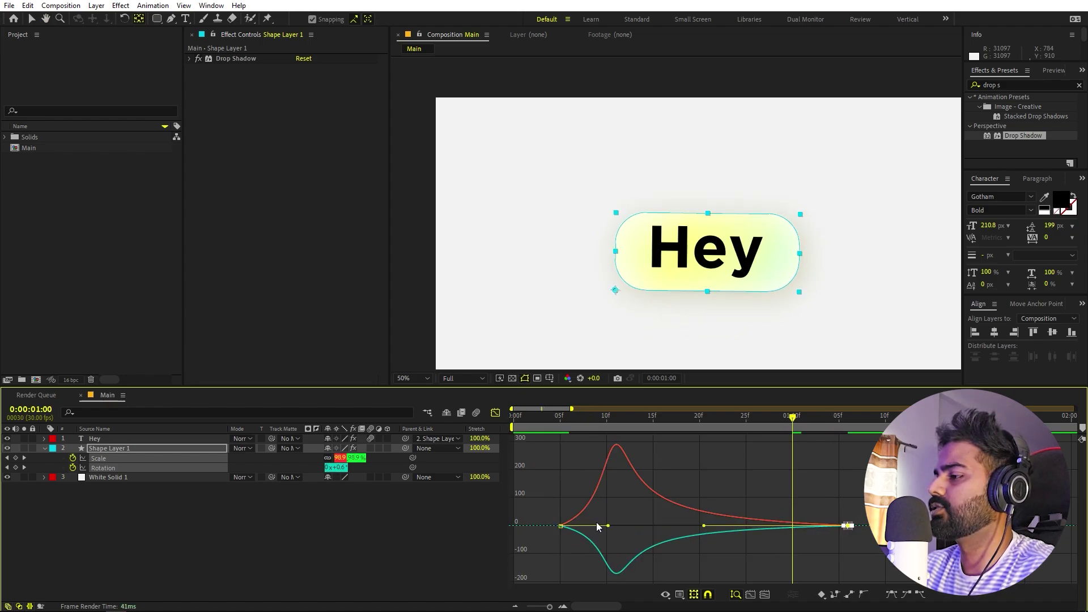
- Slightly lengthen the first keyframes' outgoing ease in the speed graph and preview from the start
drag(607, 526, 629, 526)
key(Home)
key(space)
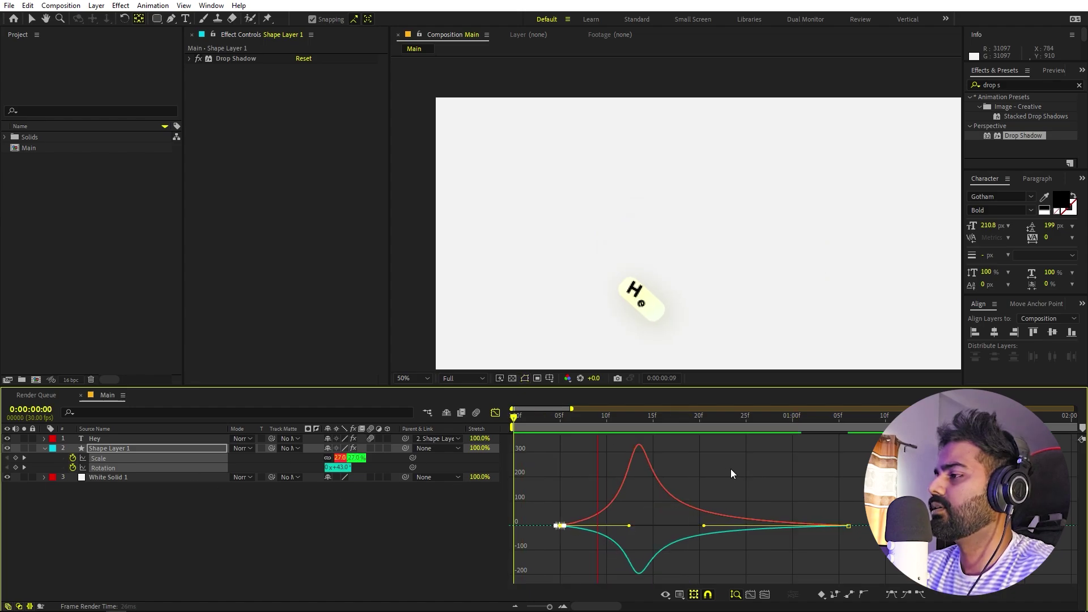
- Leave the graph view and retime the Scale and Rotation keyframes to start at 0:00:00:00 and end at 0:00:00:25
click(496, 413)
drag(574, 484, 552, 453)
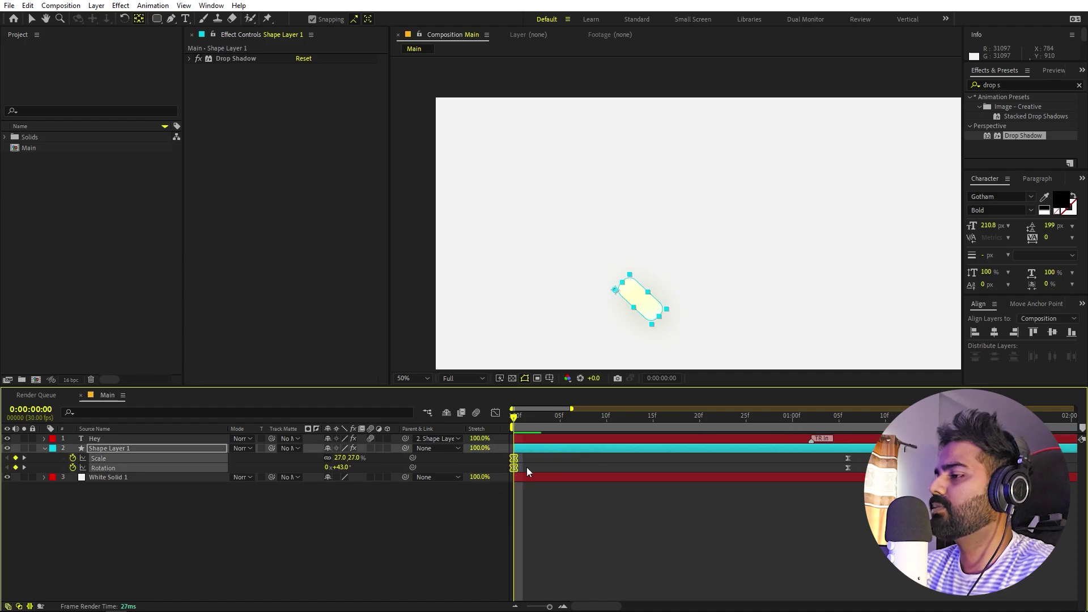
key(space)
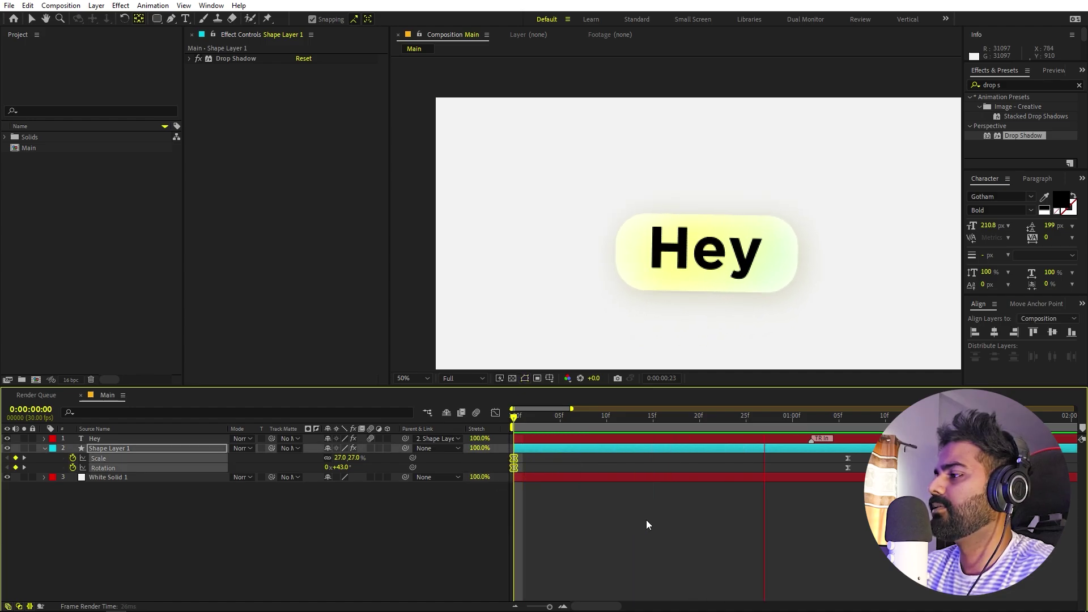
click(876, 418)
drag(841, 471, 740, 464)
key(Home)
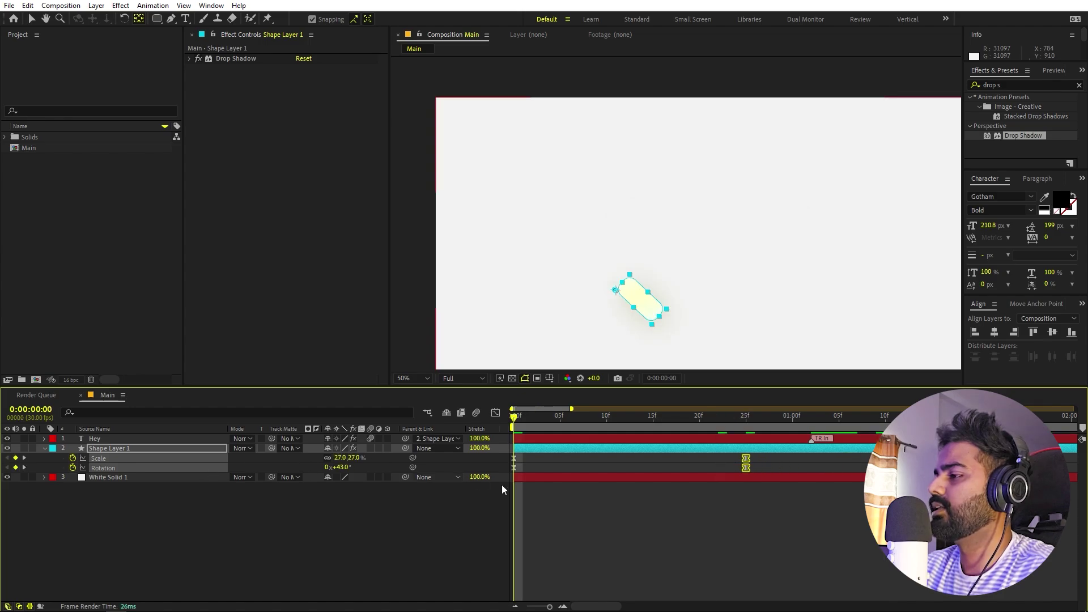
- Set Shape Layer 1's Scale to 0% at the first keyframe and preview the animation
key(space)
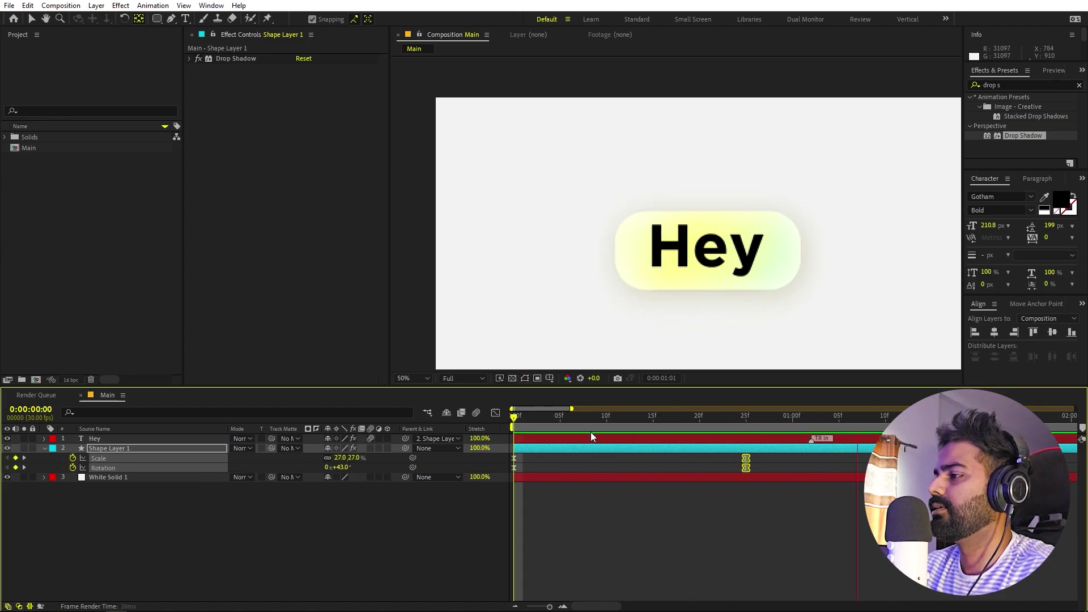
key(space)
click(186, 488)
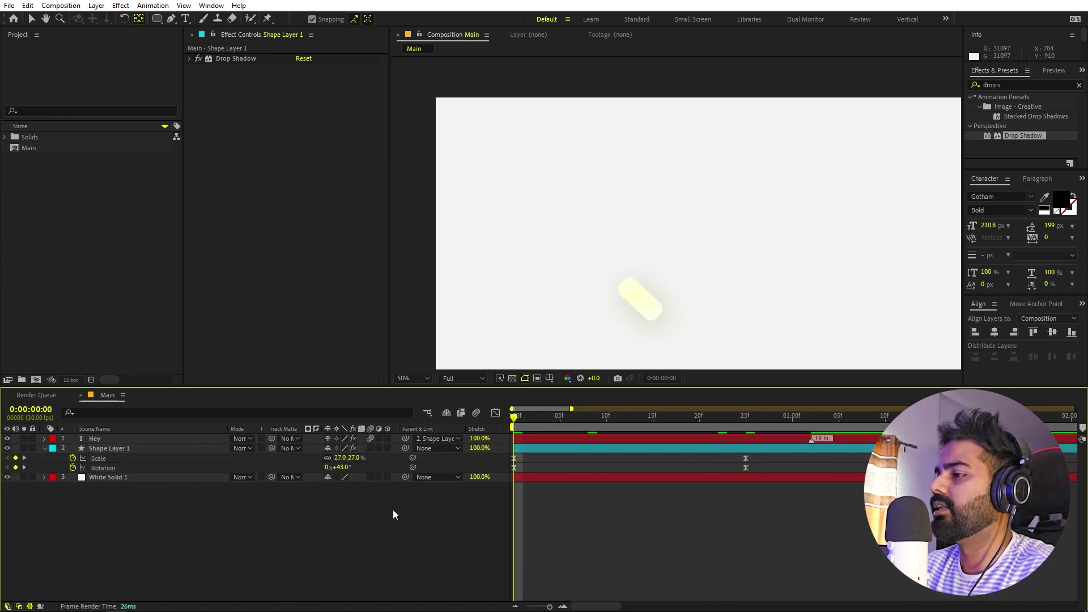
click(339, 457)
text(0)
key(Return)
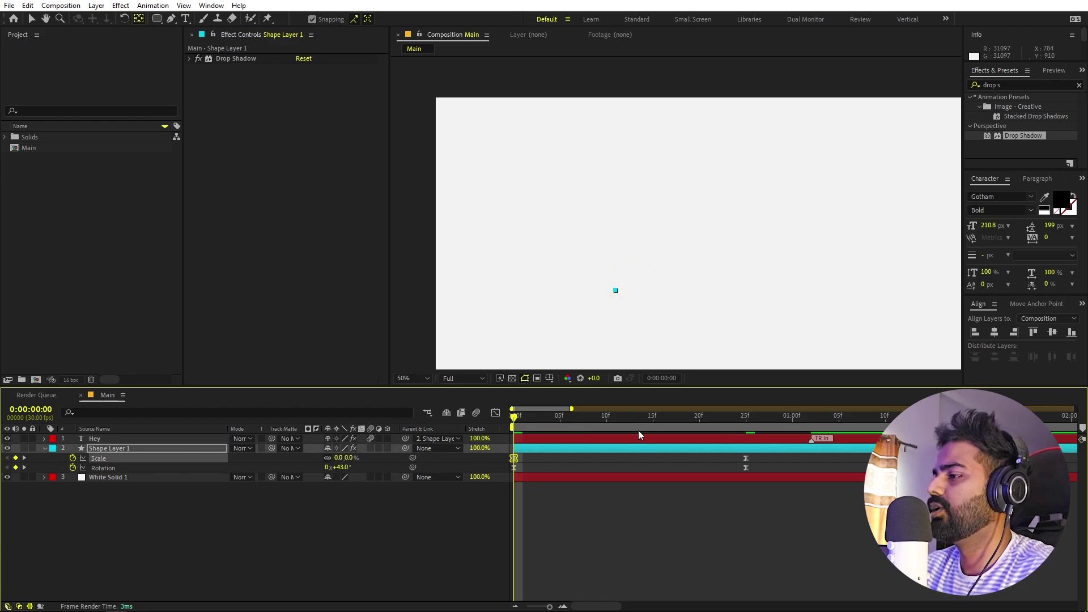
key(space)
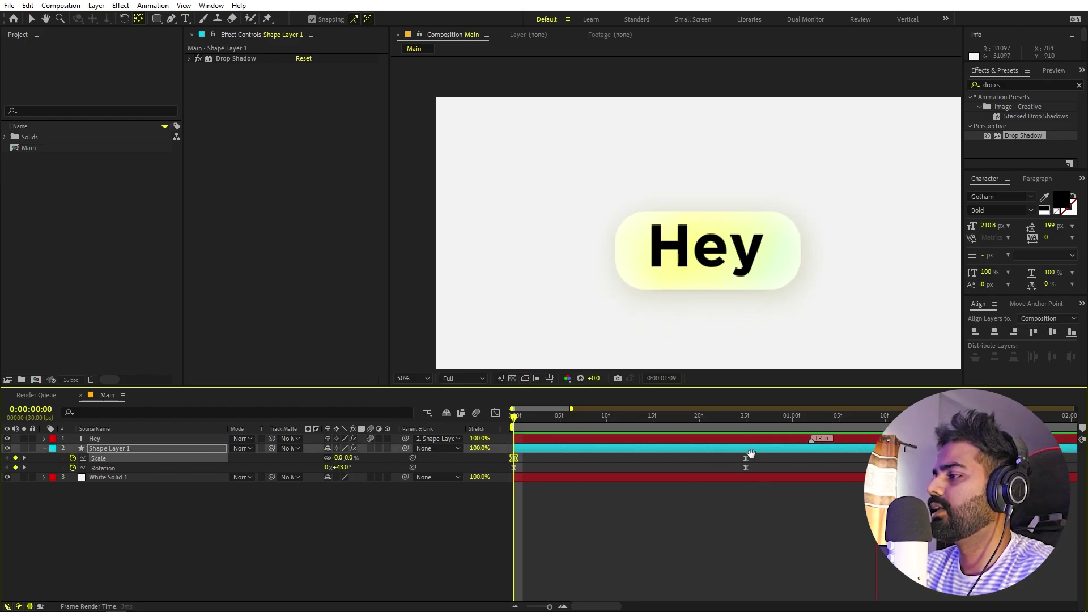
key(space)
- Retime the last Scale and Rotation keyframes to 0:00:00:28 and scrub back to 0:00:00:09
drag(757, 459, 744, 469)
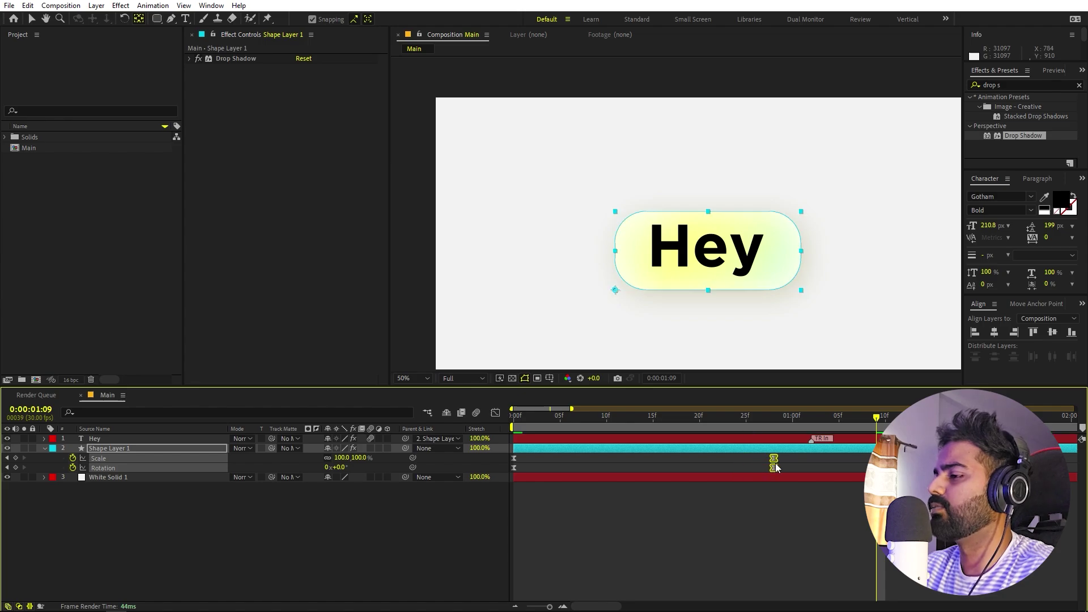
drag(642, 425, 597, 440)
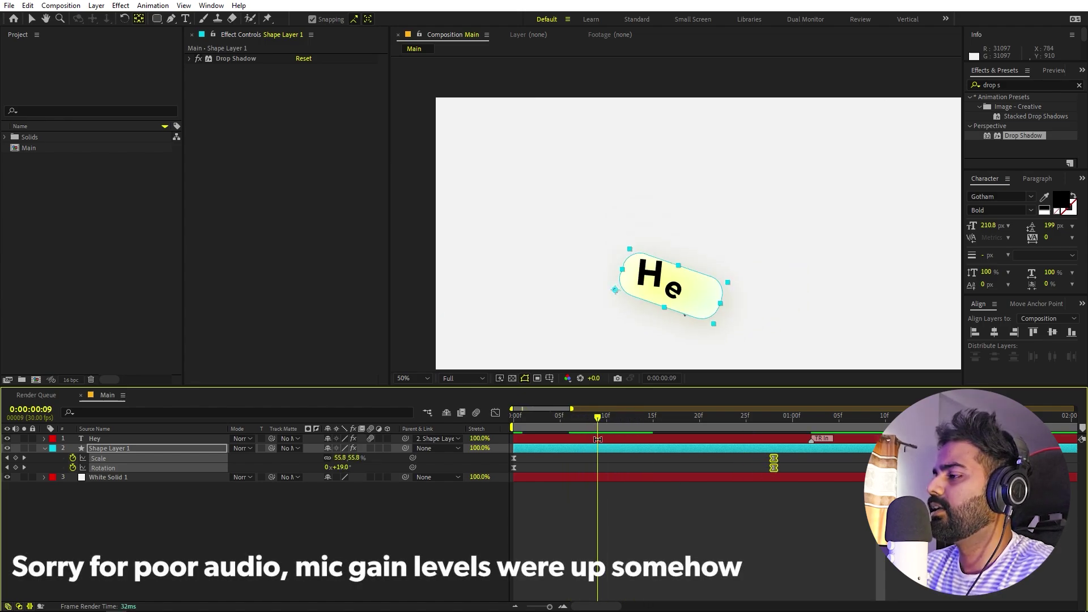
click(514, 458)
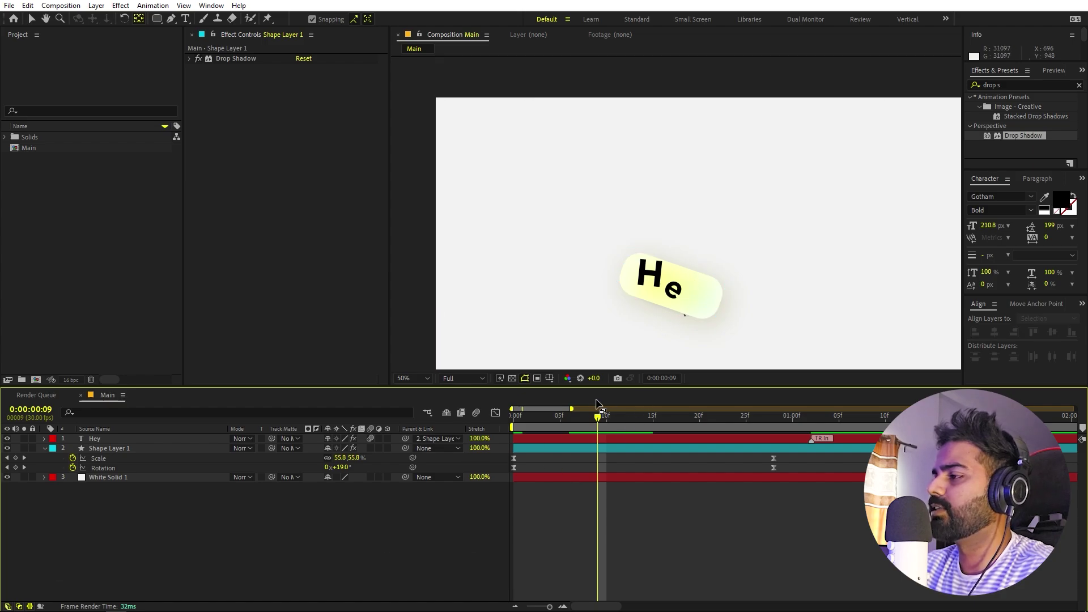
- Set Shape Layer 1 as the Hey layer's track matte, turn the shape's visibility back on, and preview from the start
click(621, 438)
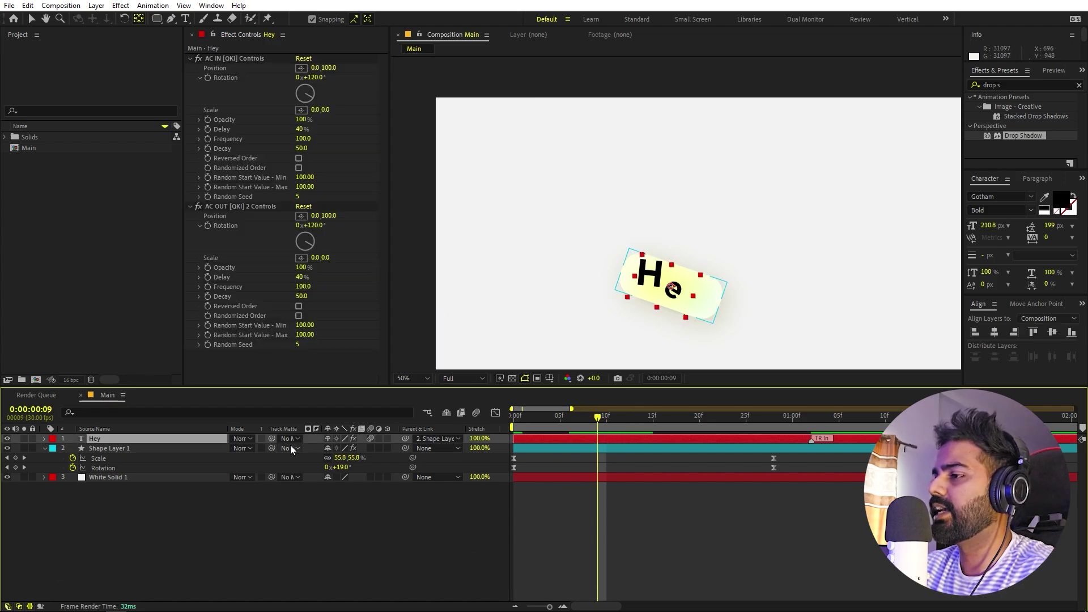
drag(272, 441, 126, 450)
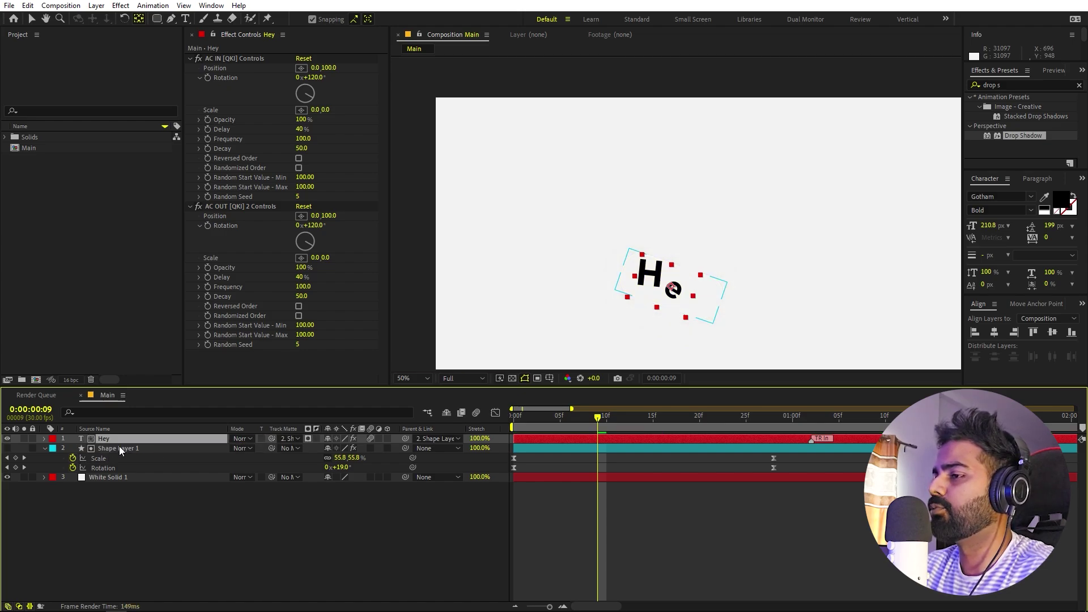
click(119, 448)
click(8, 448)
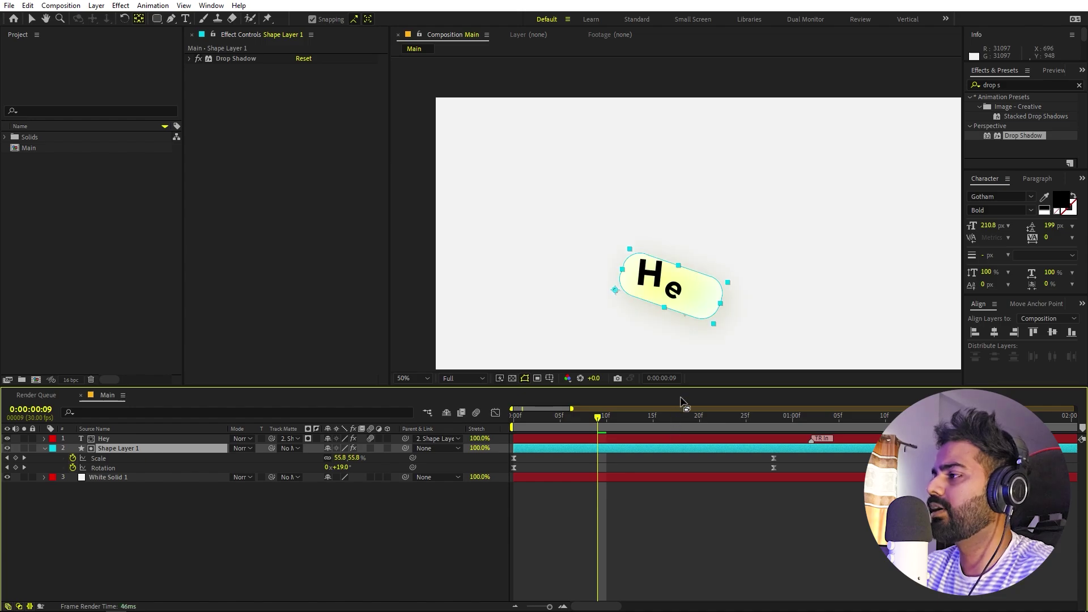
drag(592, 423, 739, 424)
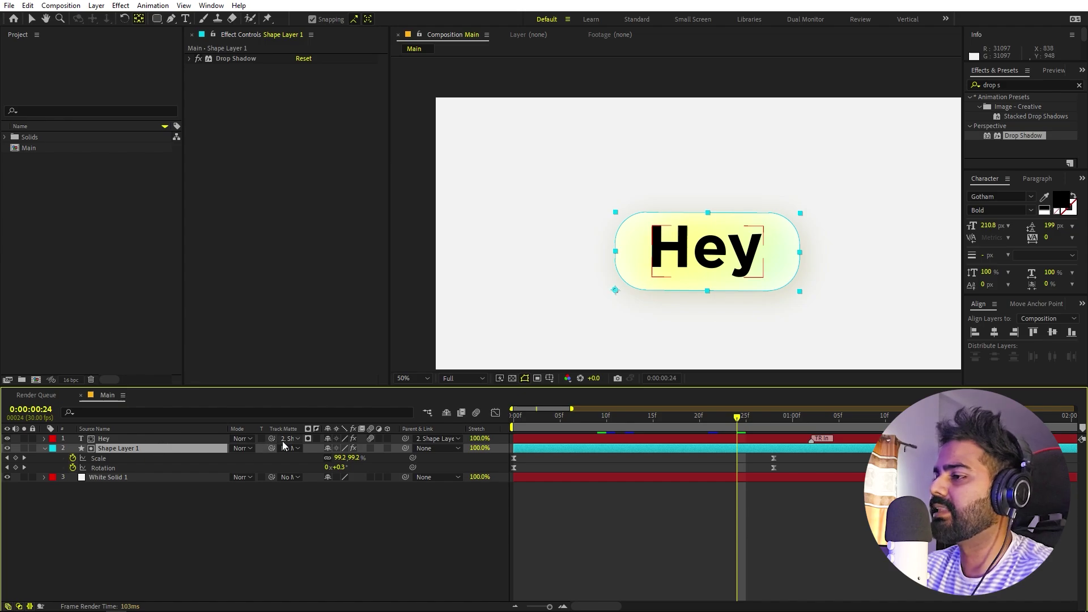
drag(745, 419, 832, 435)
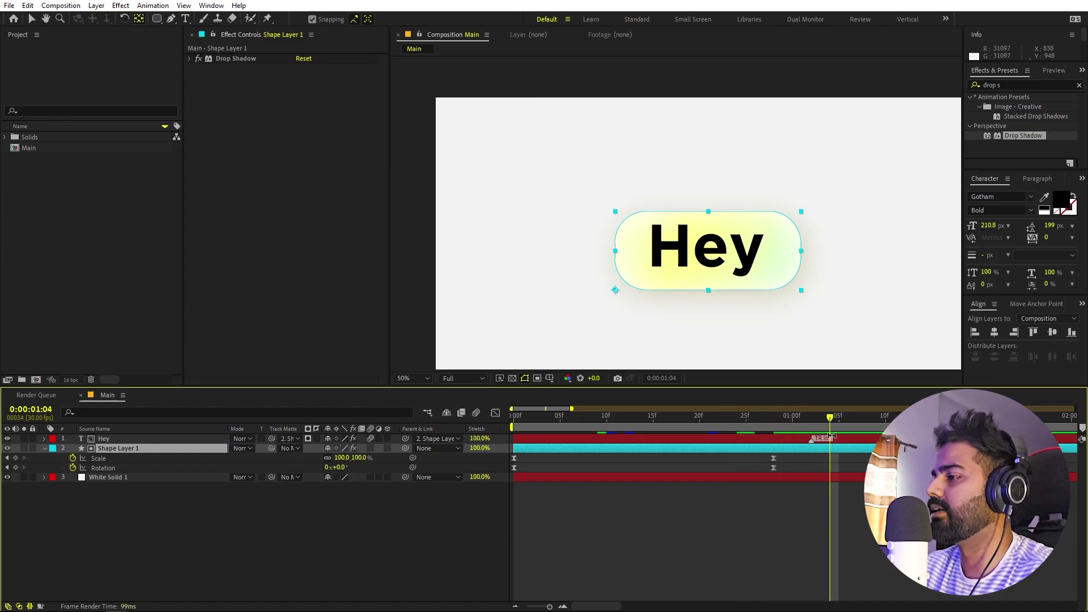
click(44, 448)
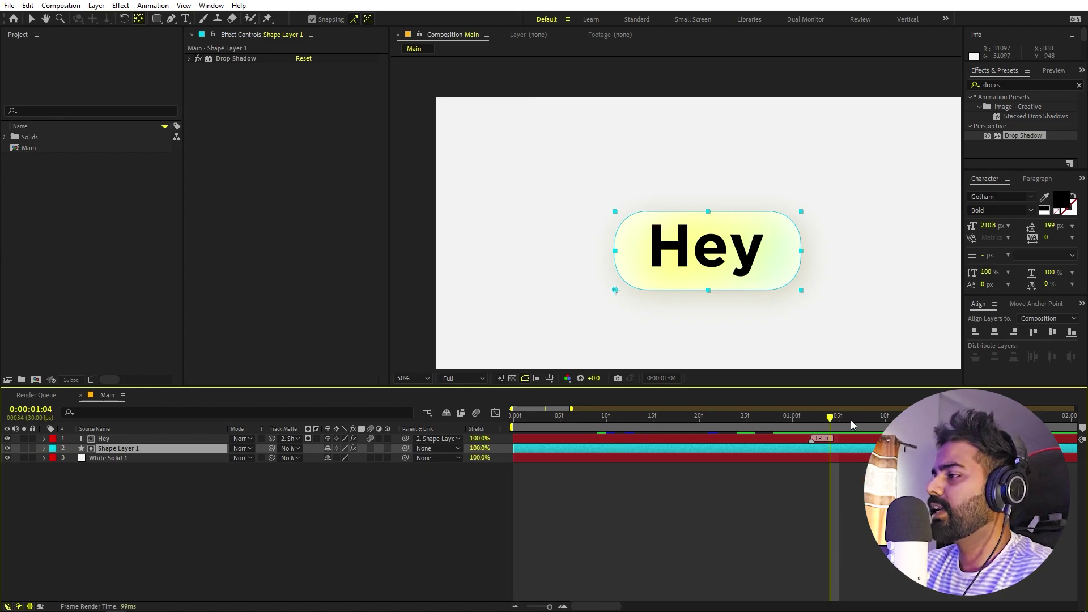
key(Home)
key(space)
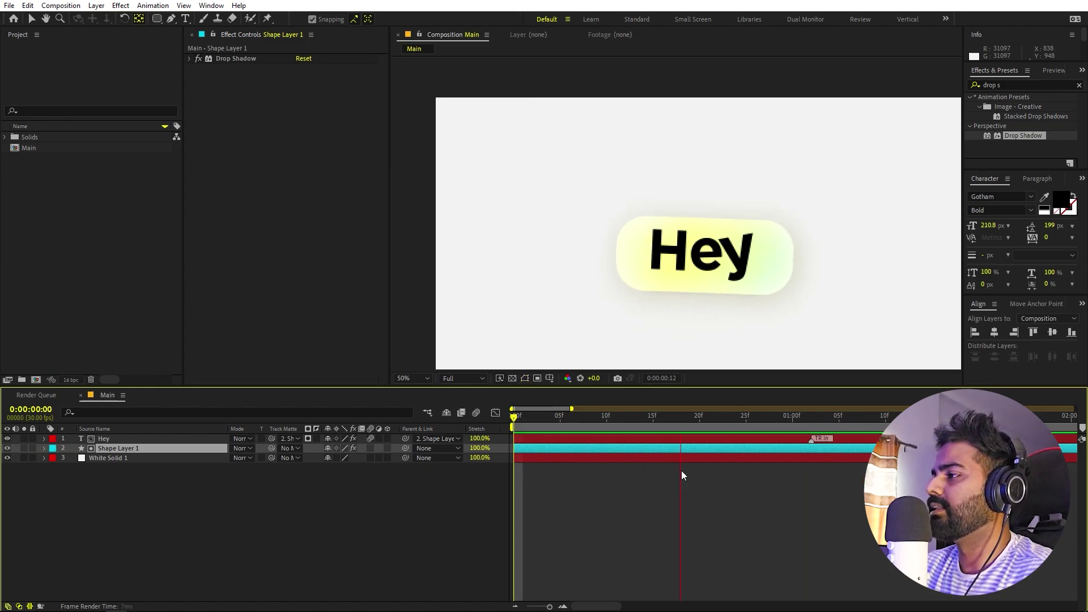
key(space)
- Retime Shape Layer 1's last Scale and Rotation keyframes to about 0:00:00:22 and preview from the start
click(418, 378)
click(434, 403)
click(617, 458)
click(620, 450)
key(u)
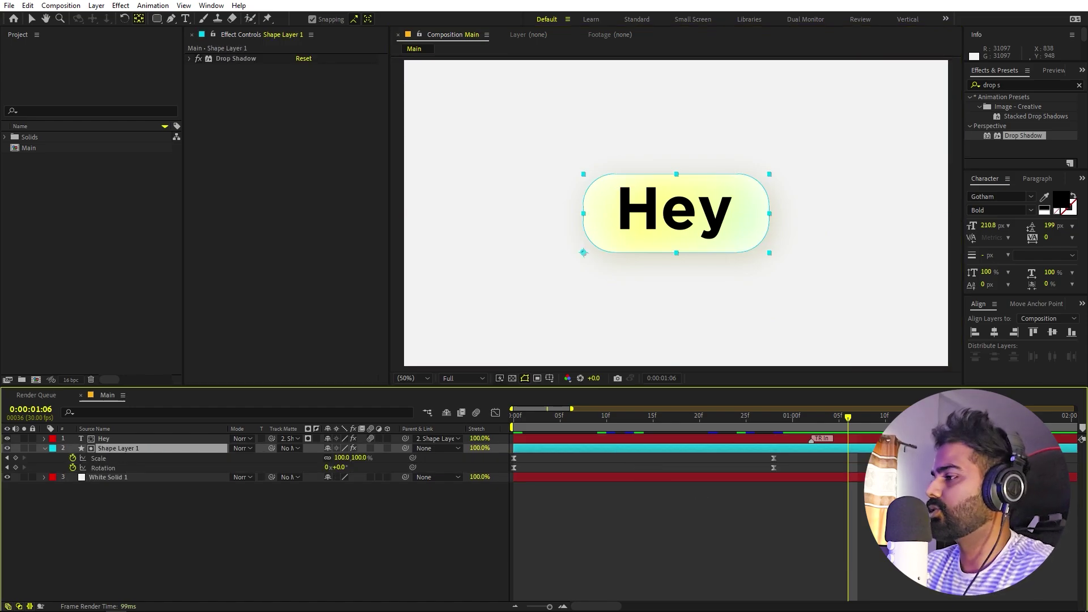
drag(787, 453, 718, 463)
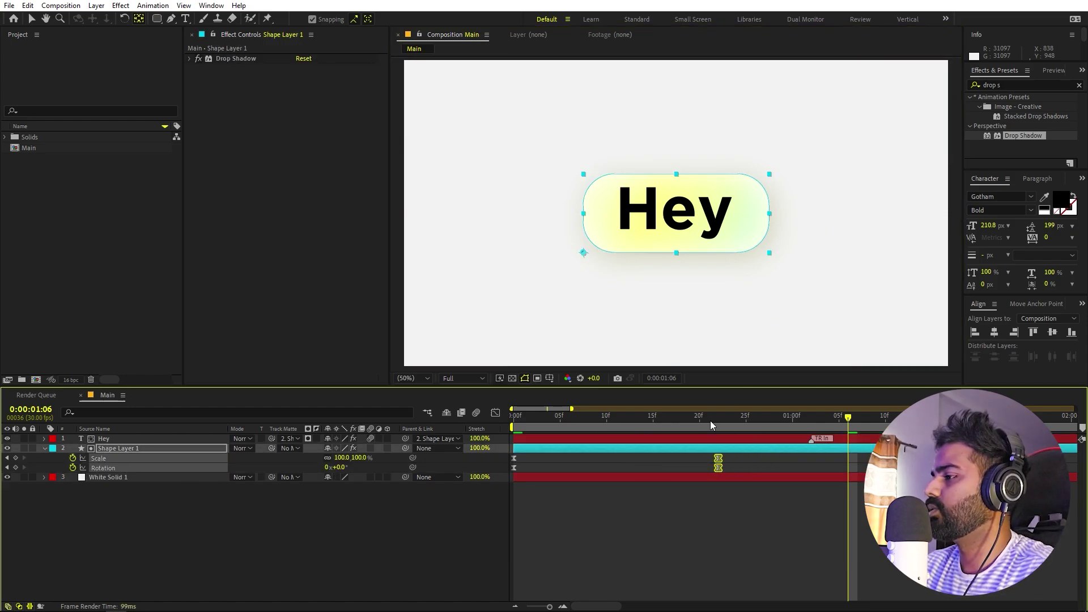
key(Home)
click(801, 516)
key(space)
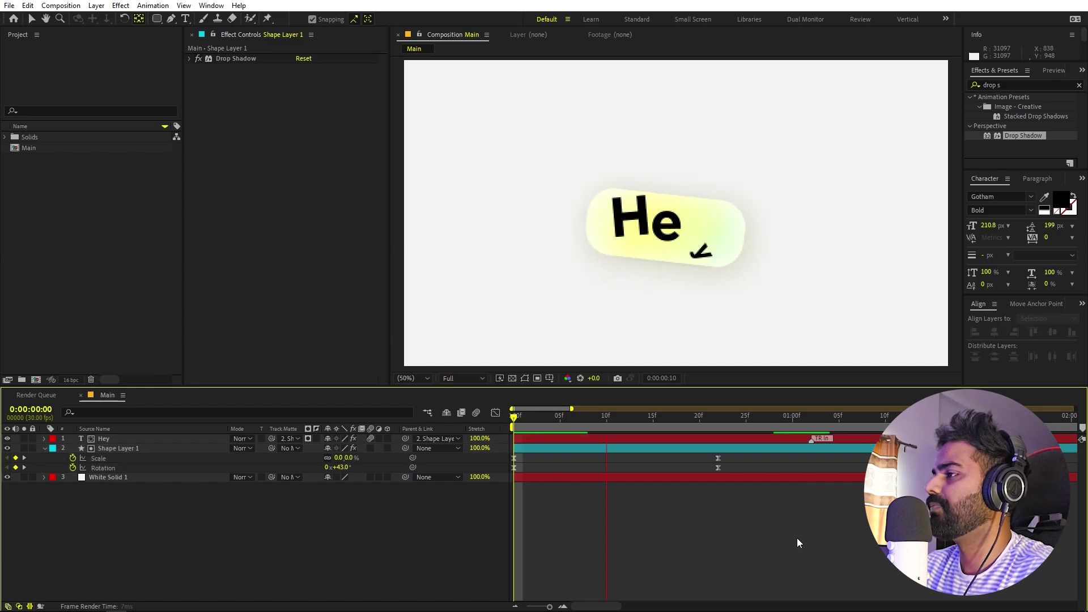
key(space)
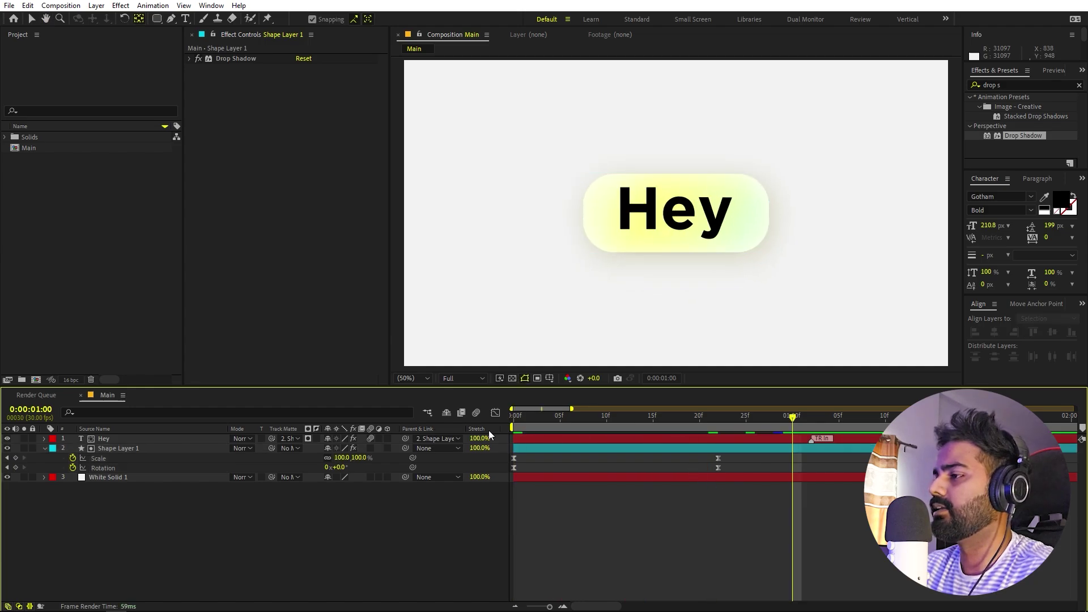
- Duplicate the Hey text and Shape Layer 1 together and place both copies above the originals in the layer stack
click(423, 378)
click(432, 405)
click(148, 517)
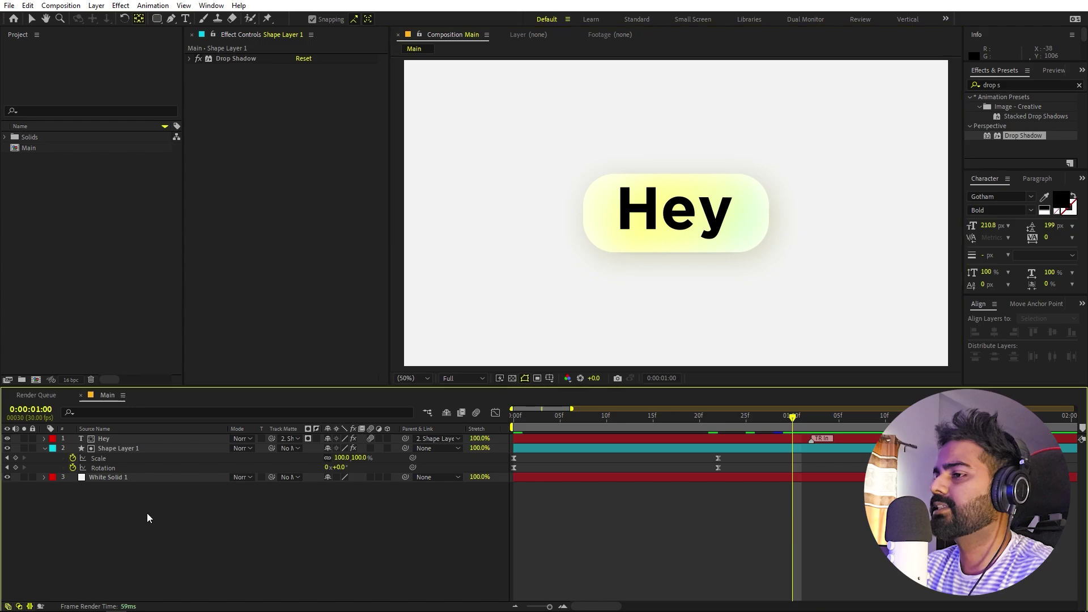
click(44, 449)
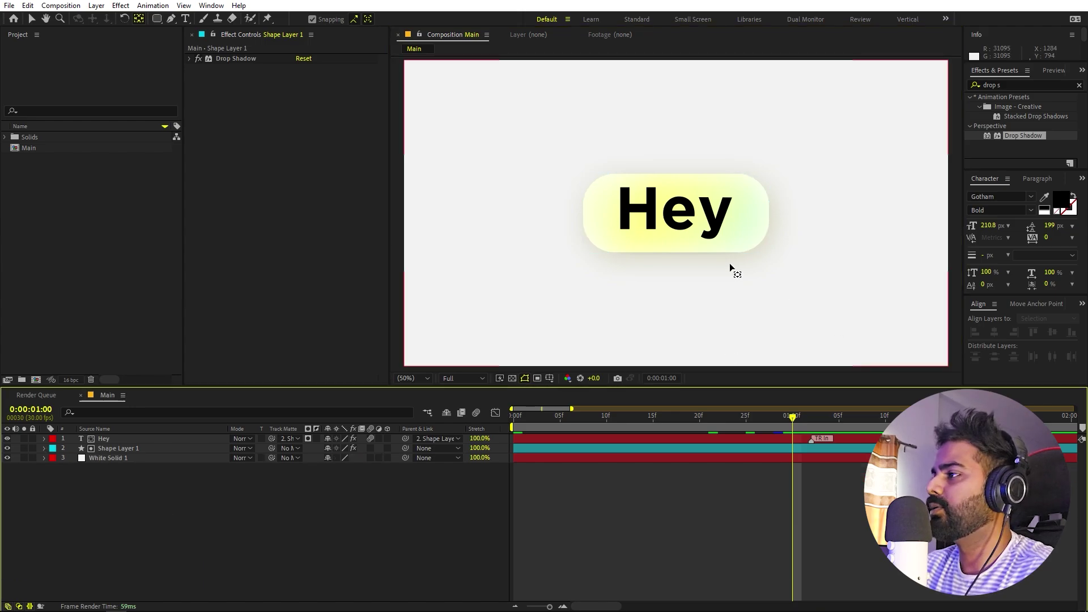
click(138, 448)
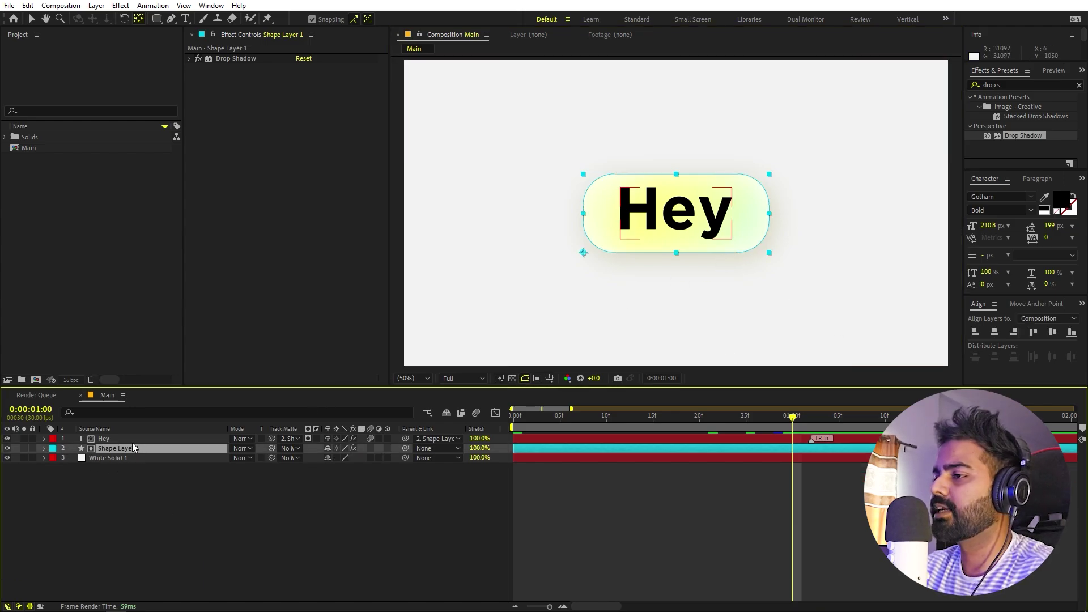
shift+click(138, 441)
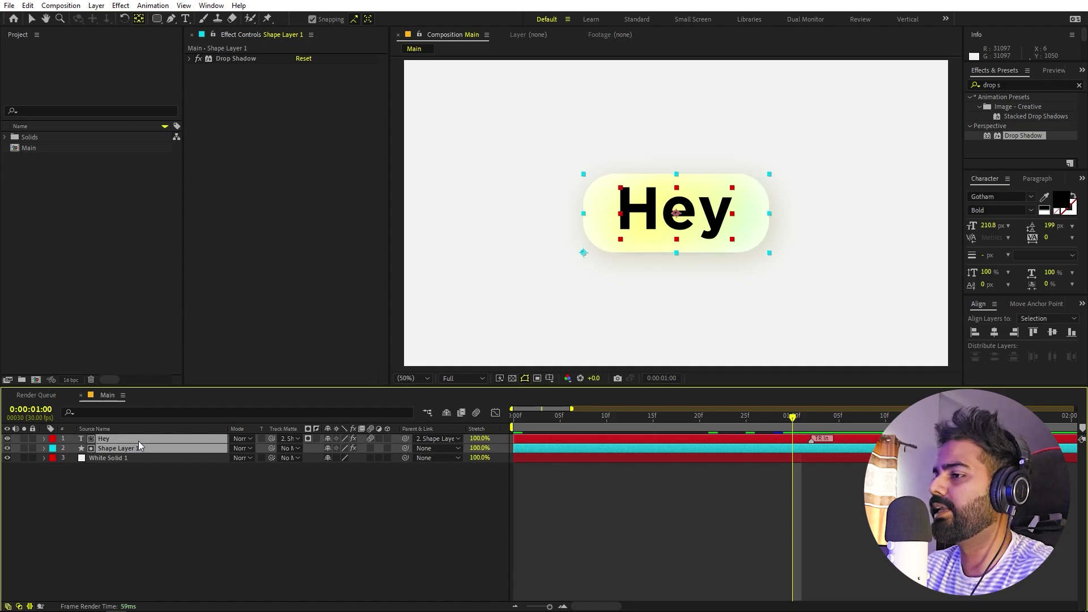
key(ctrl+d)
drag(137, 461, 141, 444)
click(241, 538)
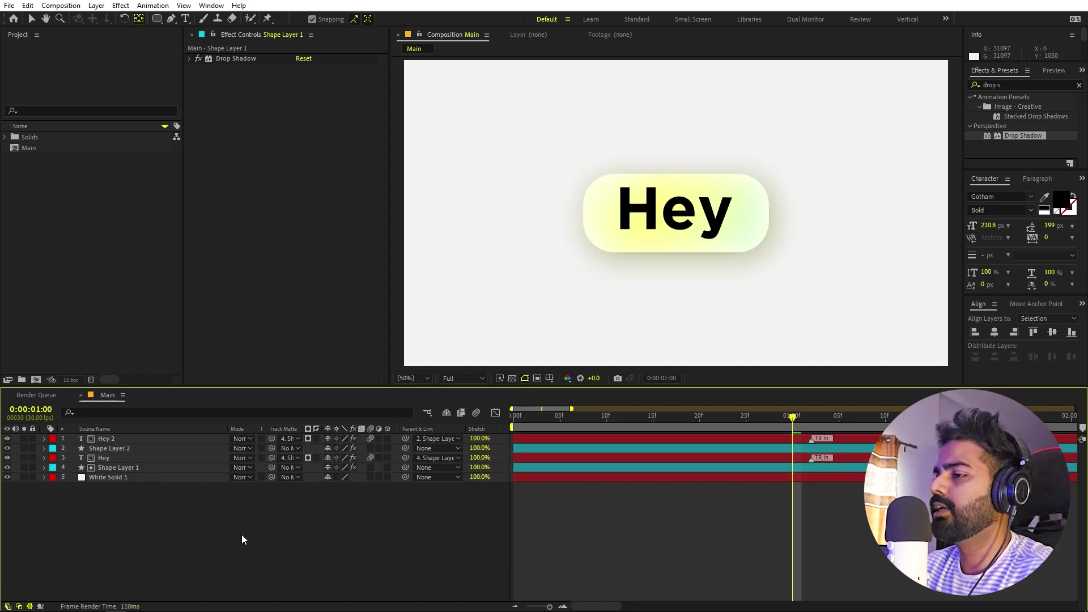
- Parent Hey 2 to Shape Layer 2, use that shape as its track matte, and make the shape visible again
click(115, 437)
drag(406, 438, 138, 448)
drag(273, 439, 111, 447)
click(110, 448)
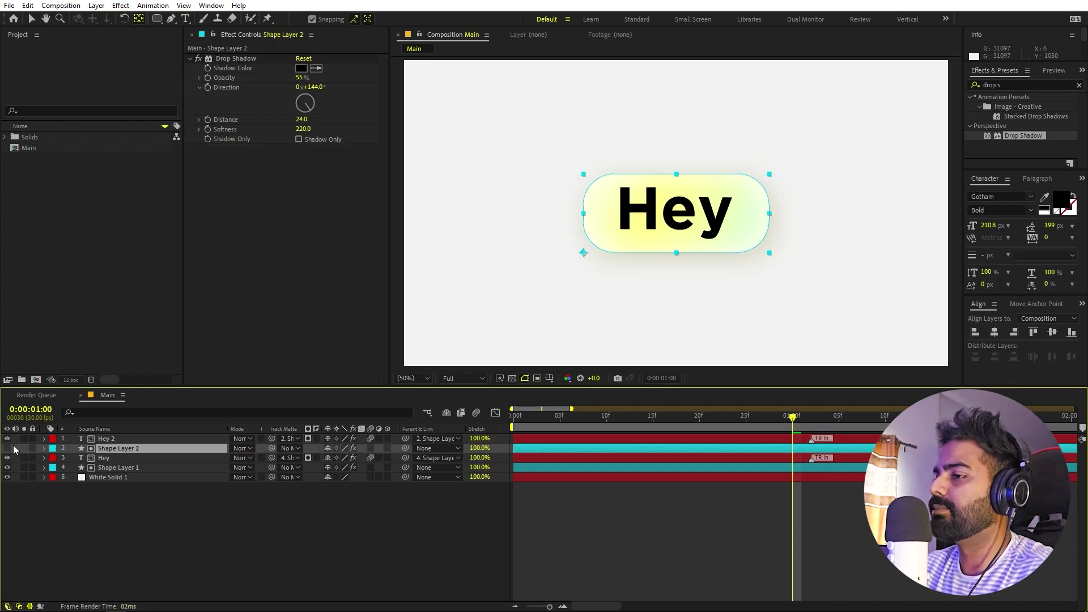
- Move the duplicated text and box together below and to the right of the original Hey box
ctrl+click(131, 437)
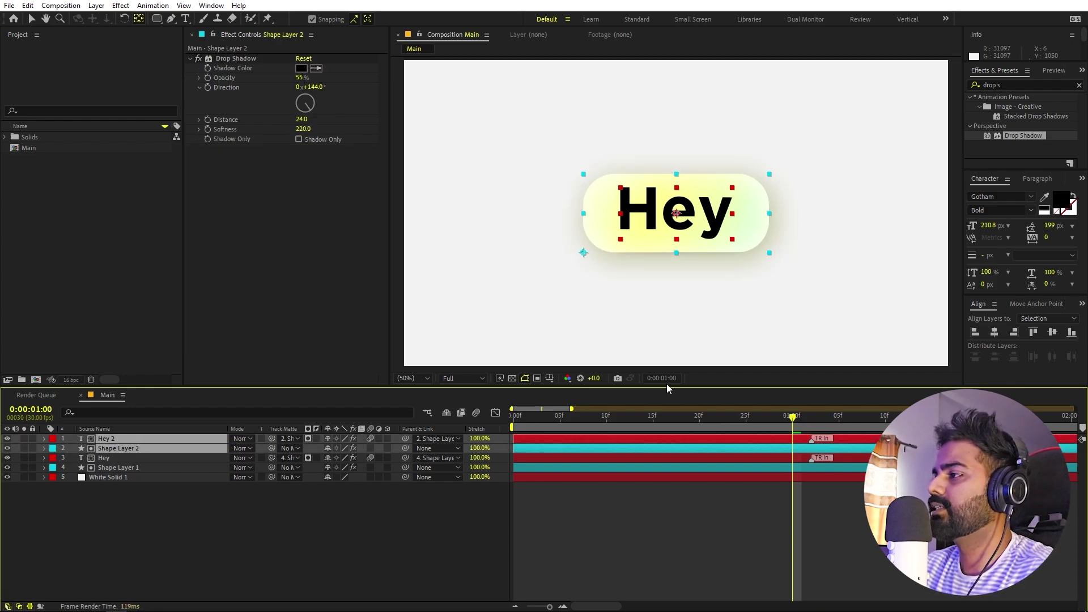
key(v)
drag(707, 215, 800, 321)
drag(854, 278, 787, 213)
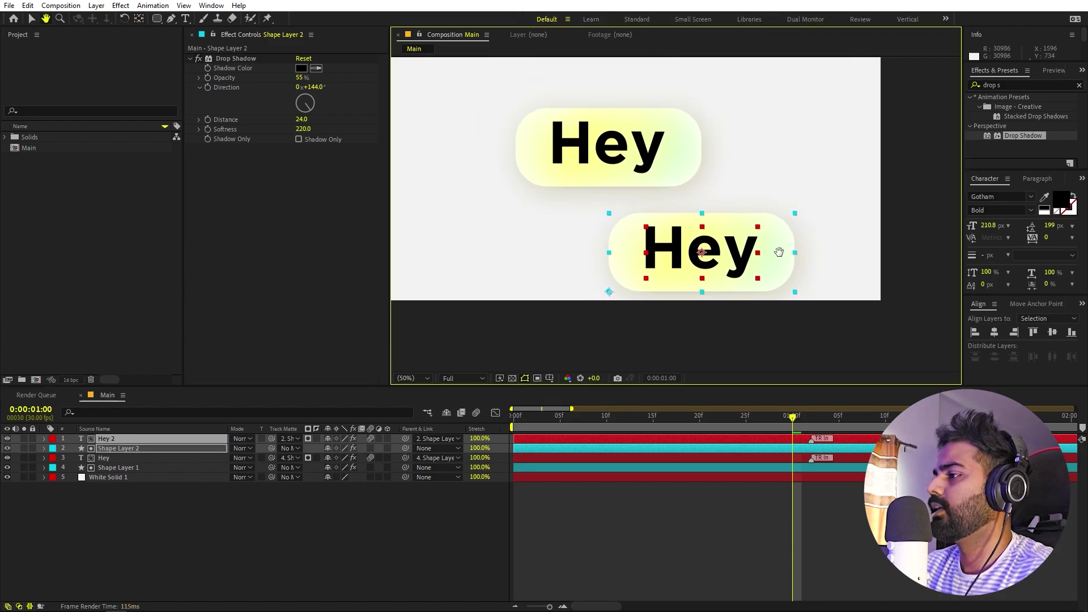
click(674, 487)
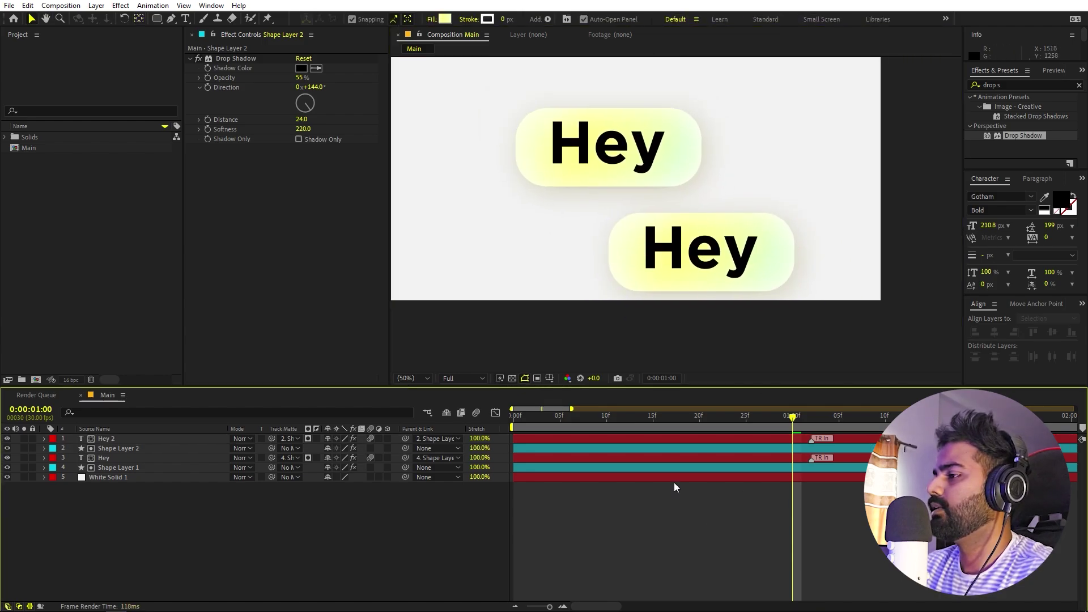
- Change the duplicated text to "How are you?"
click(636, 438)
text(HOW)
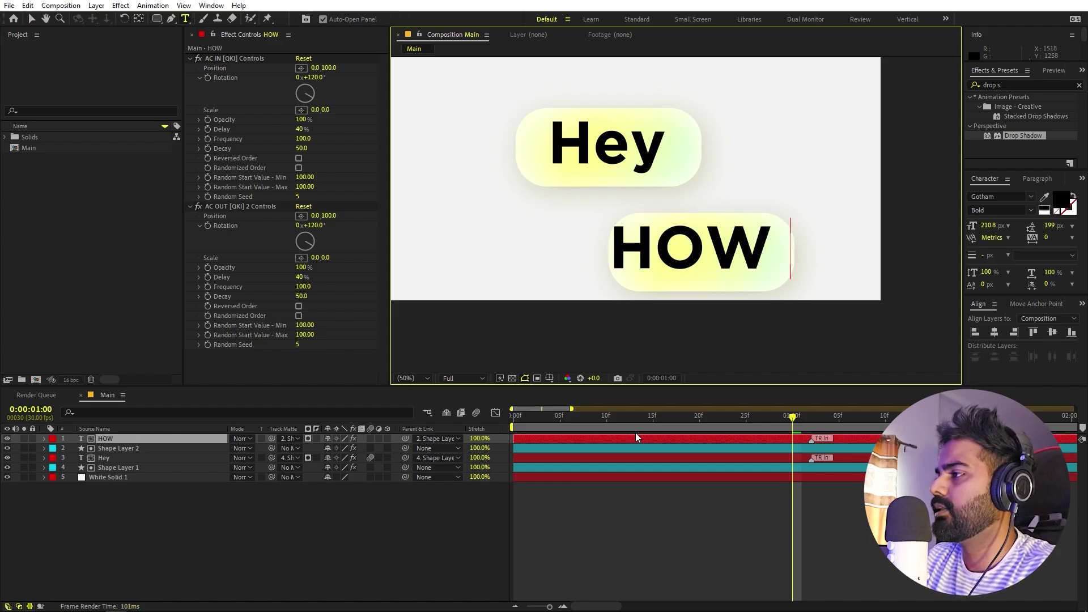
key(BackSpace)
key(BackSpace)
text(ow are you?)
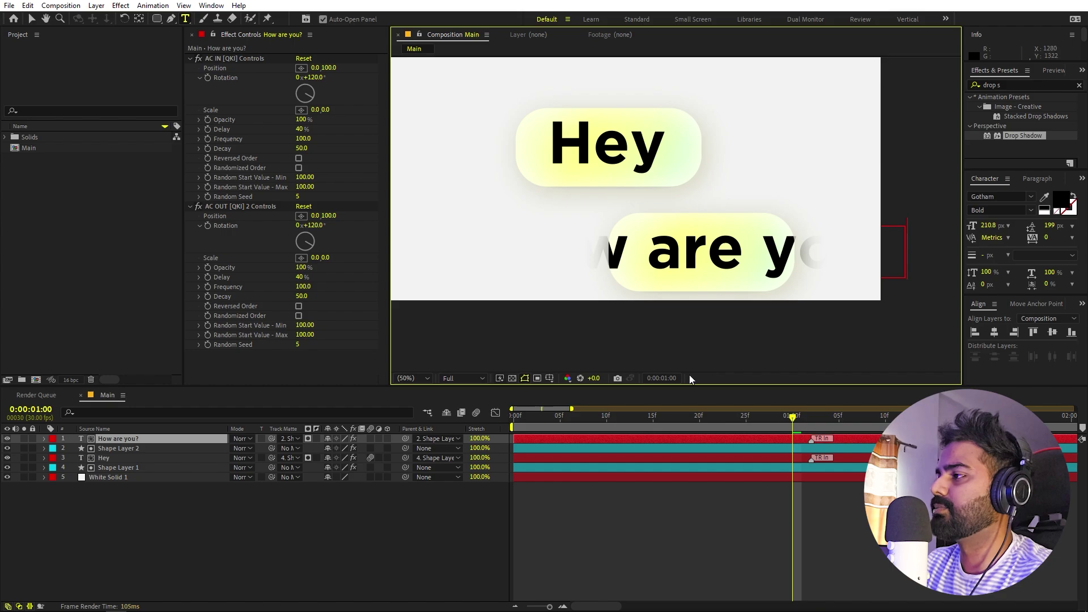
click(110, 511)
- Filter Shape Layer 2's properties by "size" and widen its rectangle path to 1658.0 to fit the text
click(131, 450)
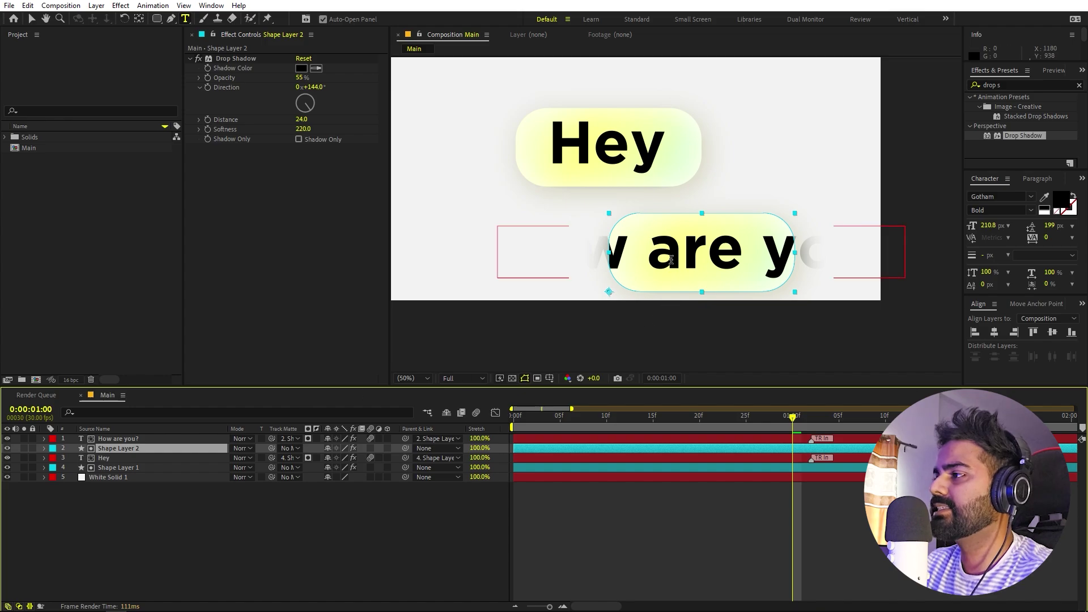
click(162, 411)
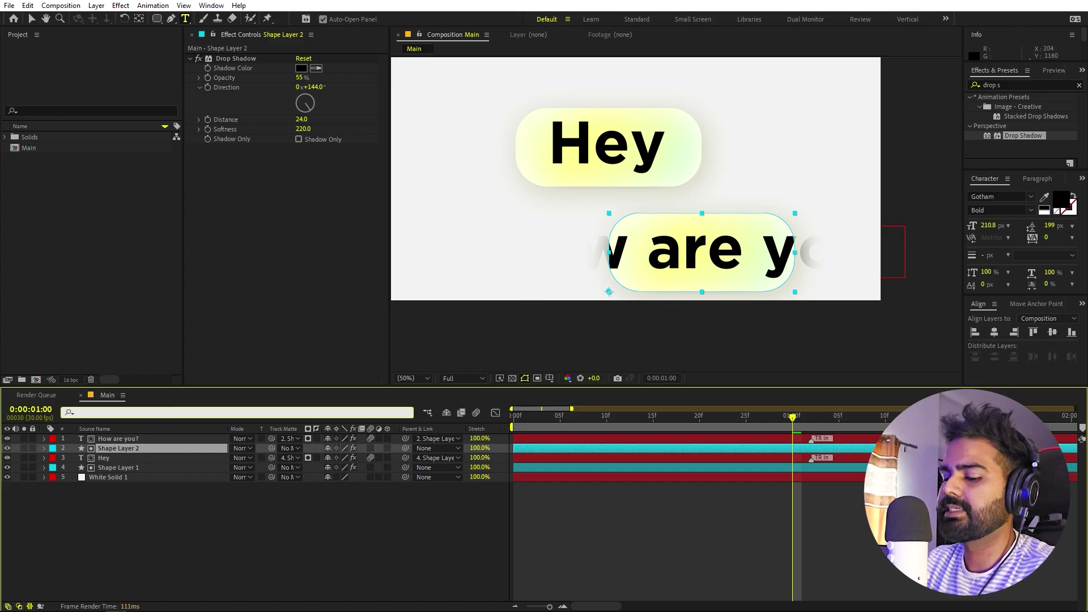
text(size)
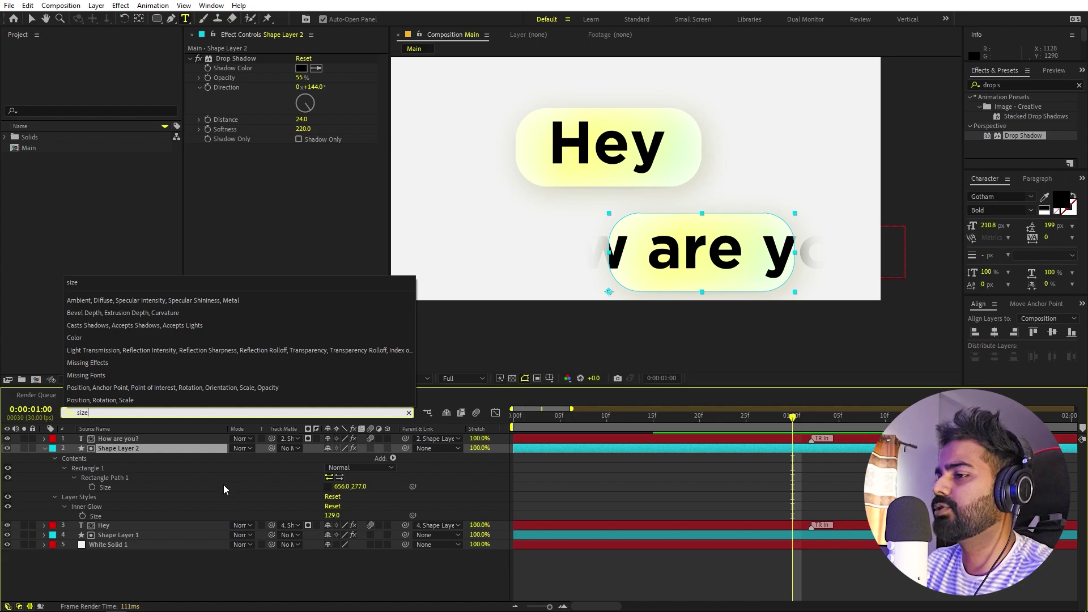
click(205, 487)
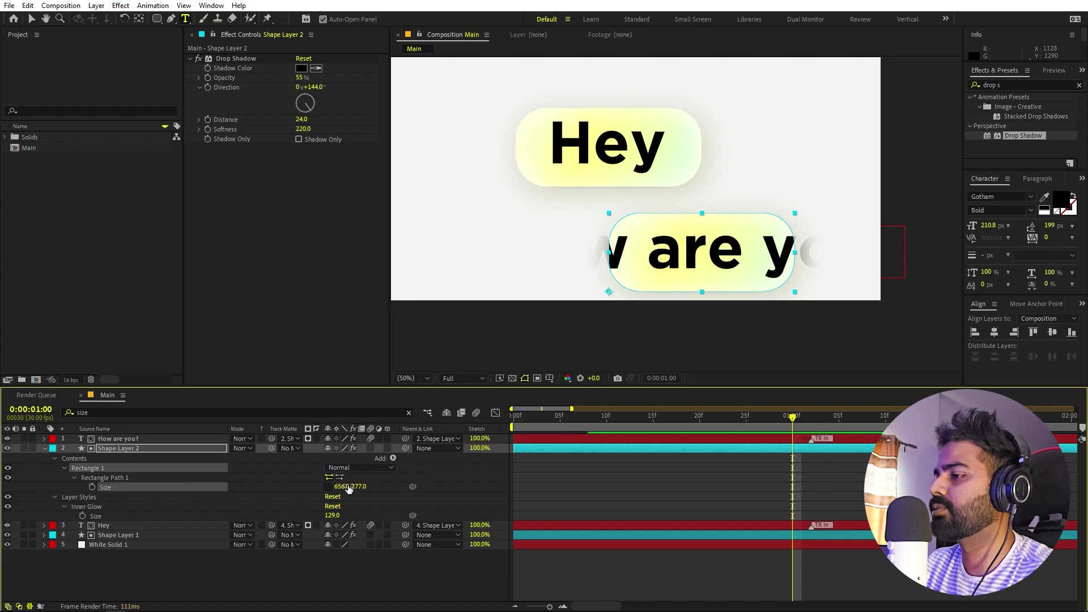
drag(342, 486, 939, 479)
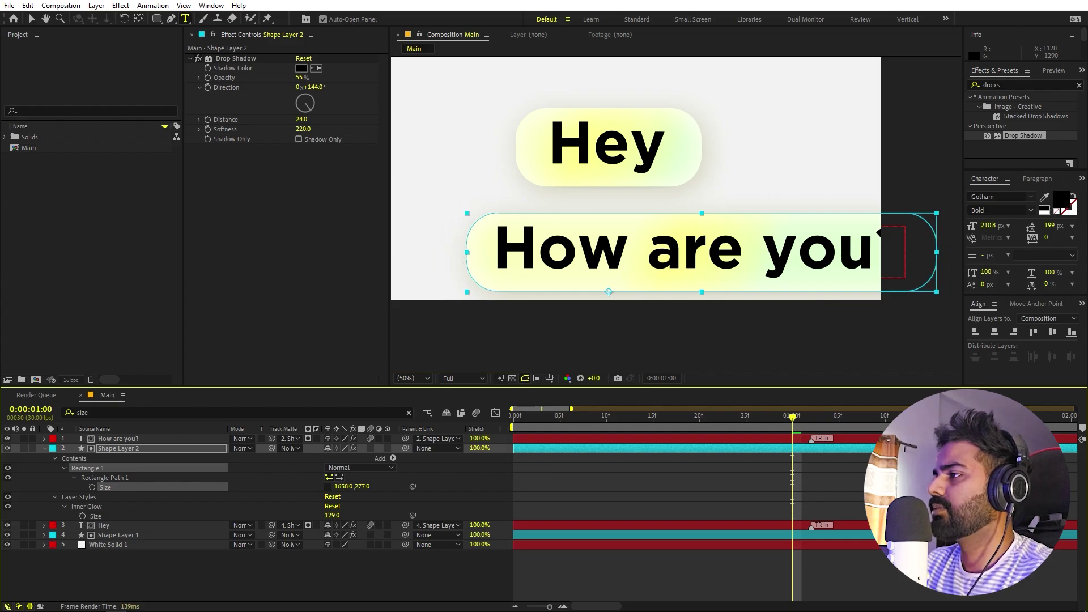
- Nudge the "How are you?" text and box left until they fit inside the frame, and widen the rectangle to 1666.4
shift+click(153, 438)
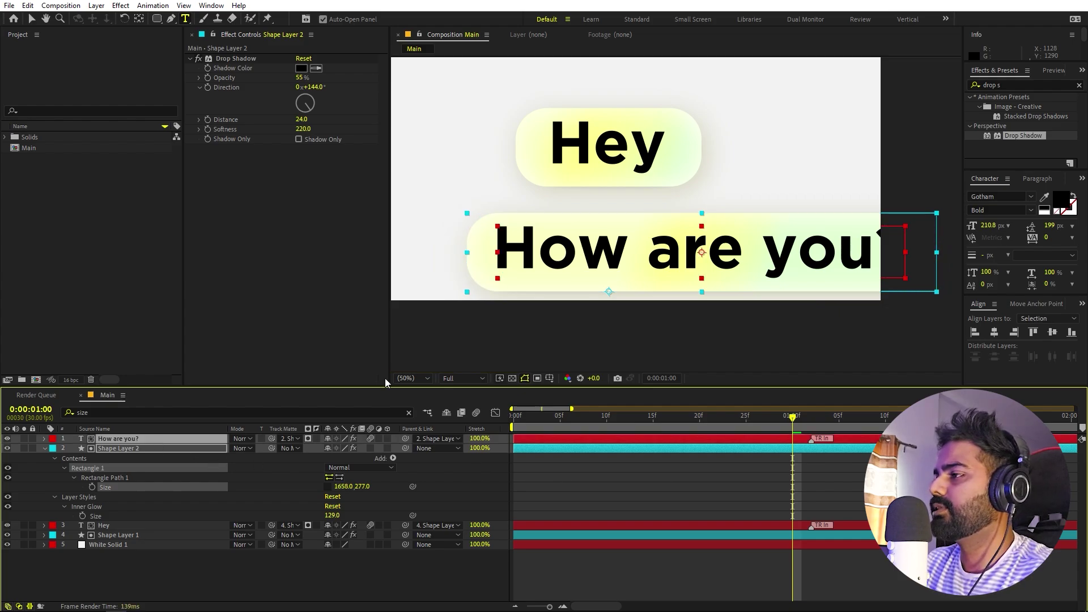
key(shift+Left)
key(shift+Left)
key(shift+Left)
key(shift+Left)
key(shift+Left)
key(shift+Left)
key(shift+Left)
key(shift+Left)
key(shift+Left)
key(shift+Left)
key(shift+Left)
key(shift+Left)
key(shift+Left)
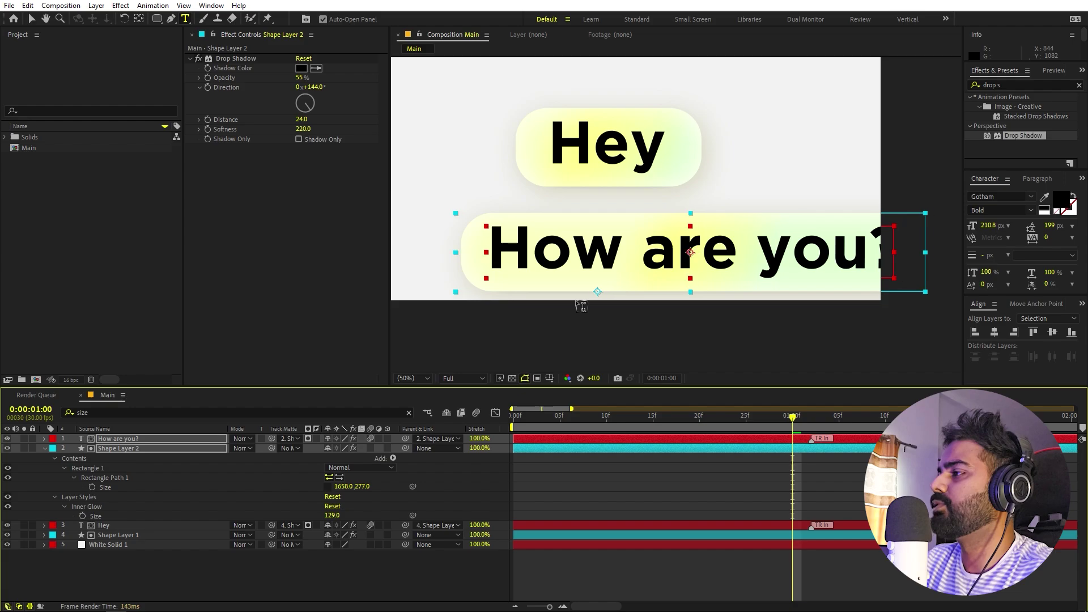
key(shift+Left)
key(shift+Left)
key(shift+Left)
key(shift+Left)
key(shift+Right)
key(shift+Right)
key(shift+Right)
key(shift+Right)
key(shift+Right)
key(shift+Right)
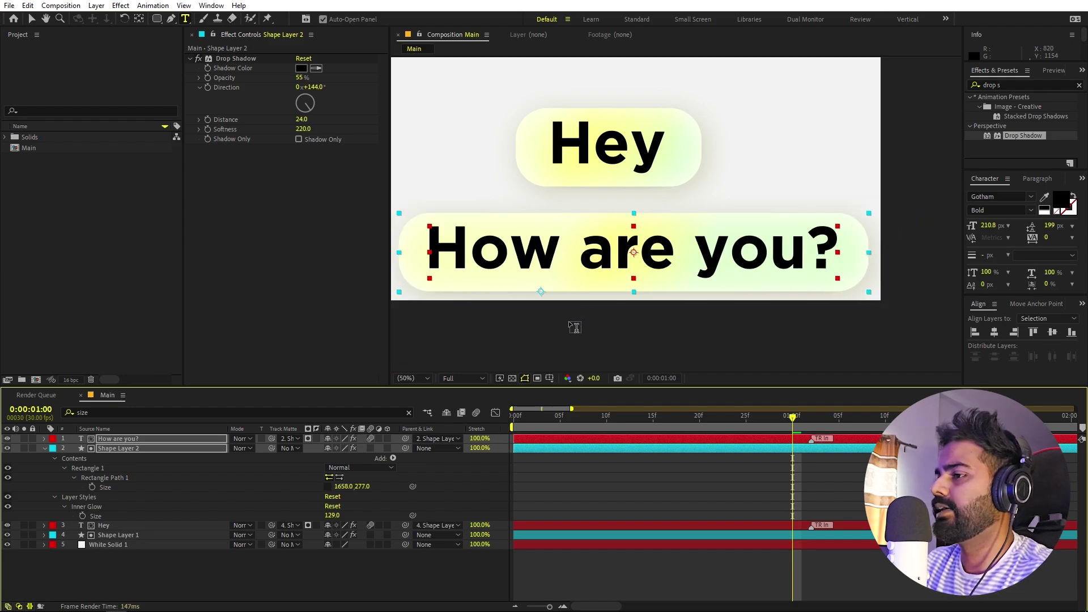
click(317, 487)
drag(340, 487, 389, 487)
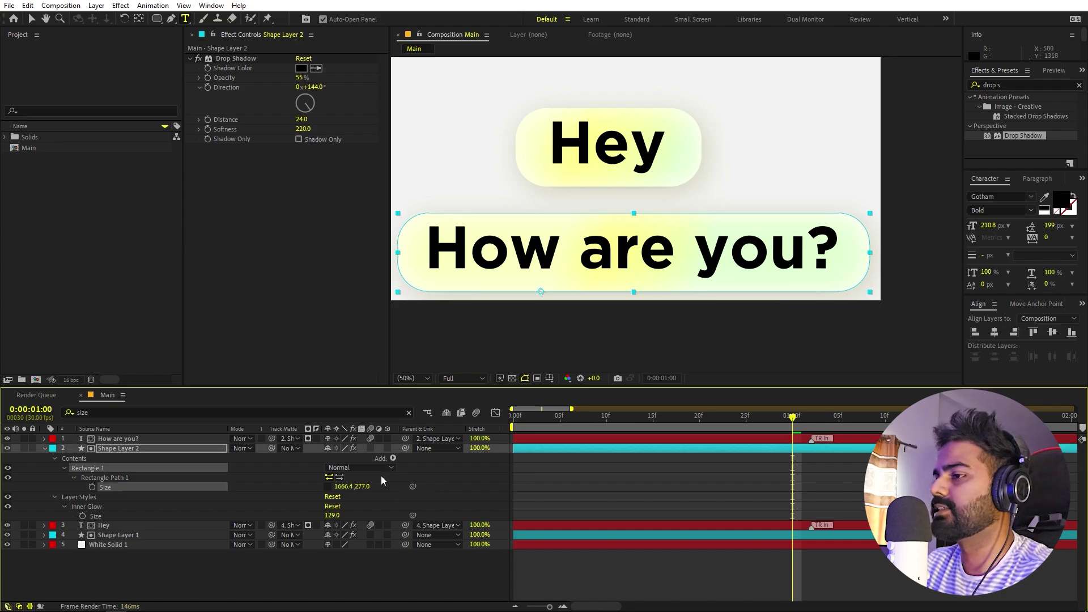
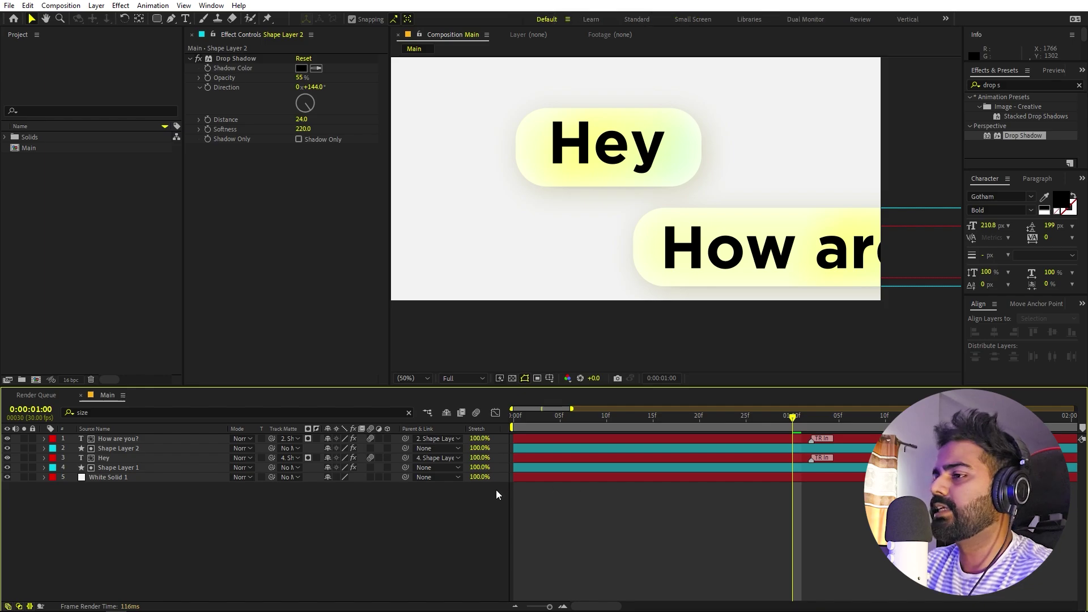
- Add a null object and parent Shape Layer 1 and Shape Layer 2 to it
right_click(276, 566)
mouse_move(383, 437)
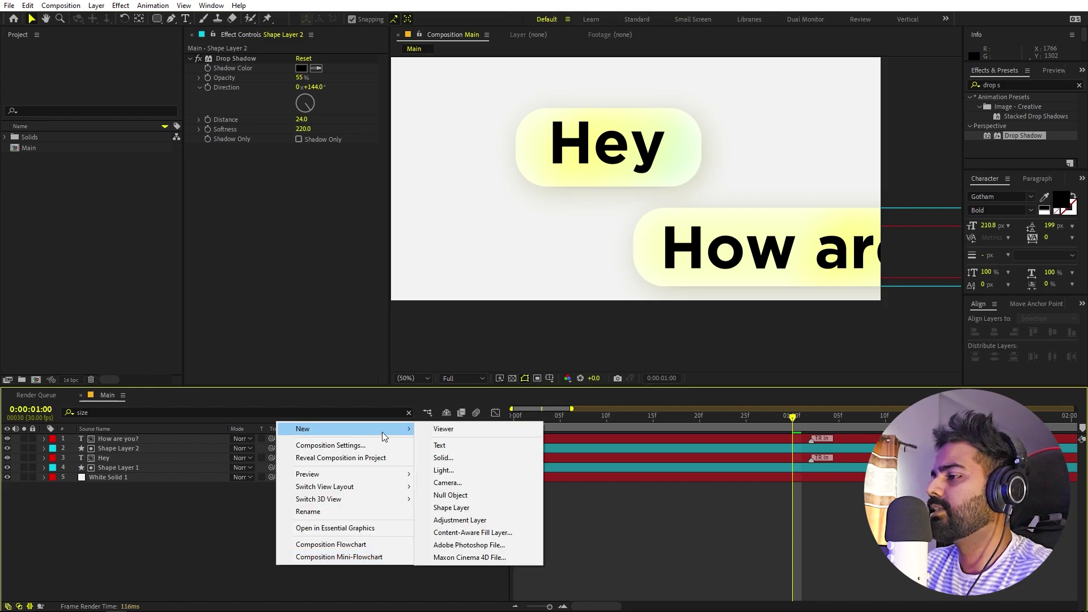
click(451, 495)
click(148, 448)
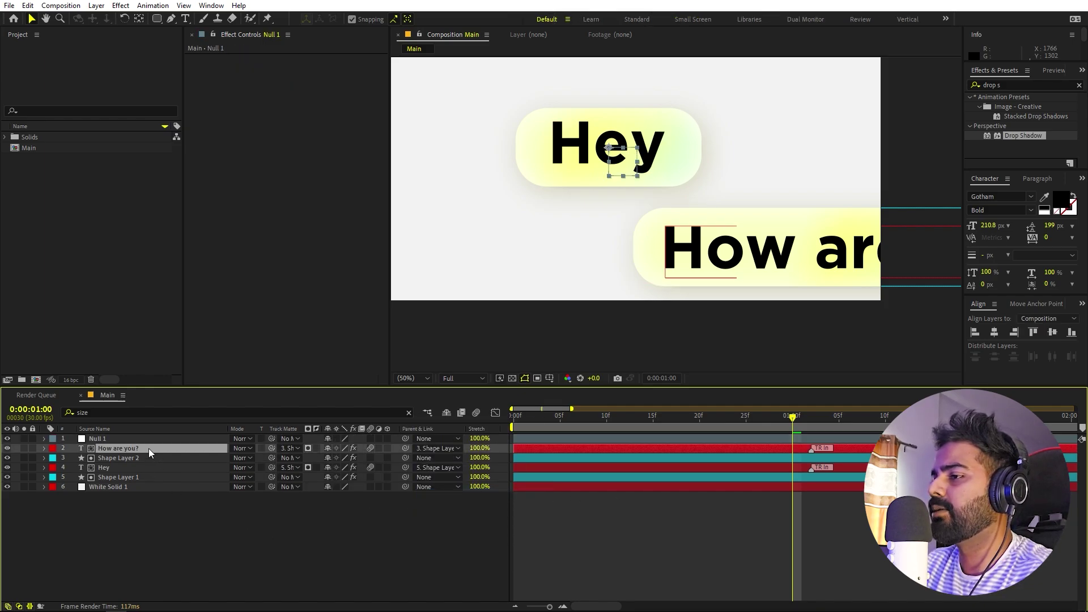
click(144, 457)
ctrl+click(131, 479)
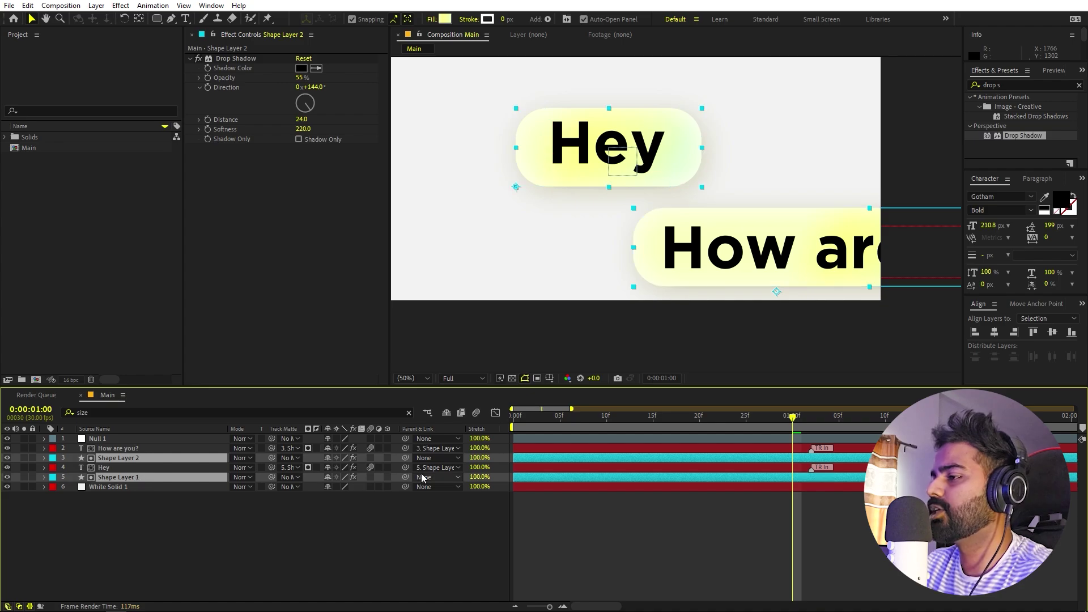
drag(406, 459, 113, 437)
- Add scale and position keyframes to Null 1 at 0:00:01:00 and reveal both properties
click(113, 438)
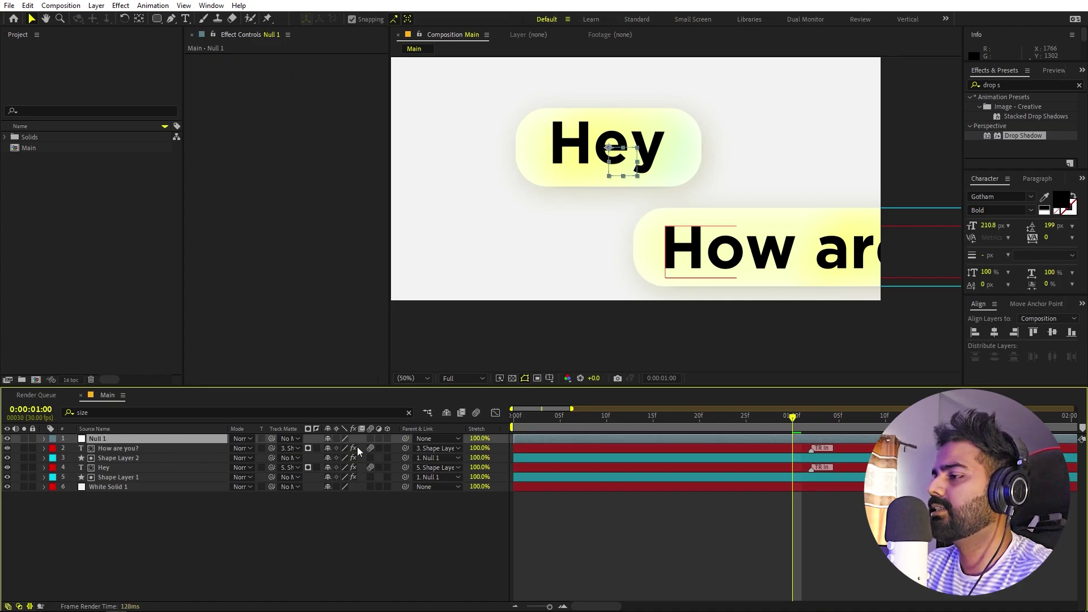
key(s)
click(73, 448)
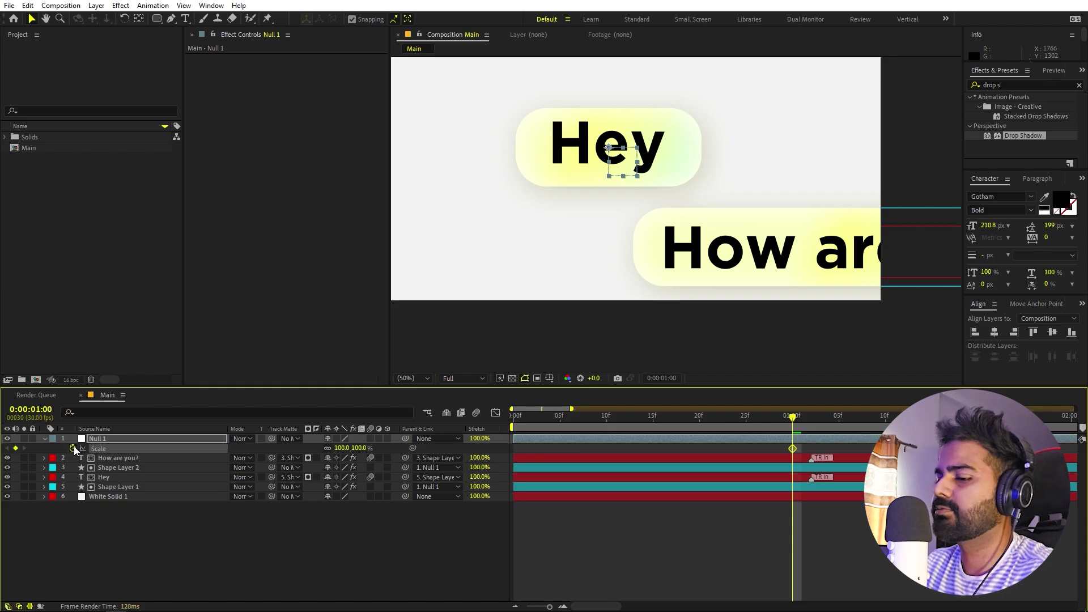
key(p)
click(74, 447)
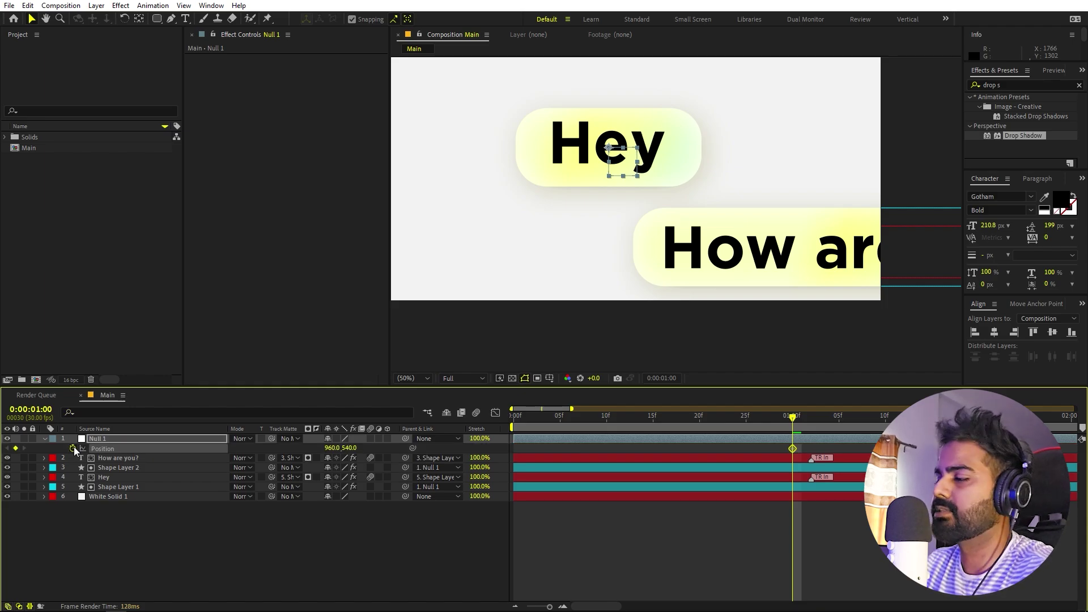
key(u)
key(p)
key(shift+s)
- Delay the "How are you?" text and Shape Layer 2 together to start at about 0:00:01:10, and preview the timing
key(Home)
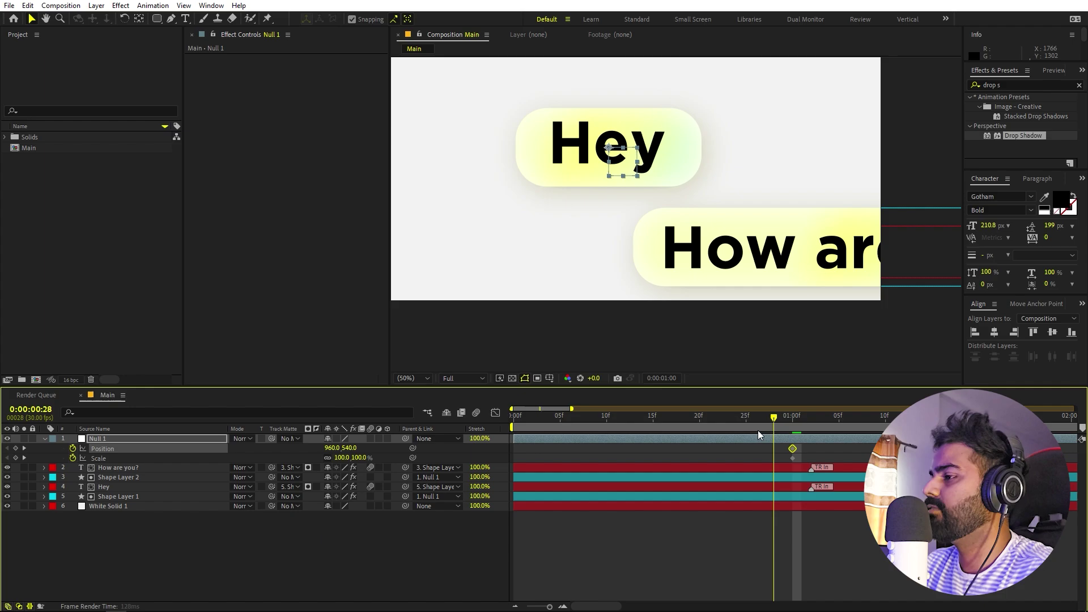
key(space)
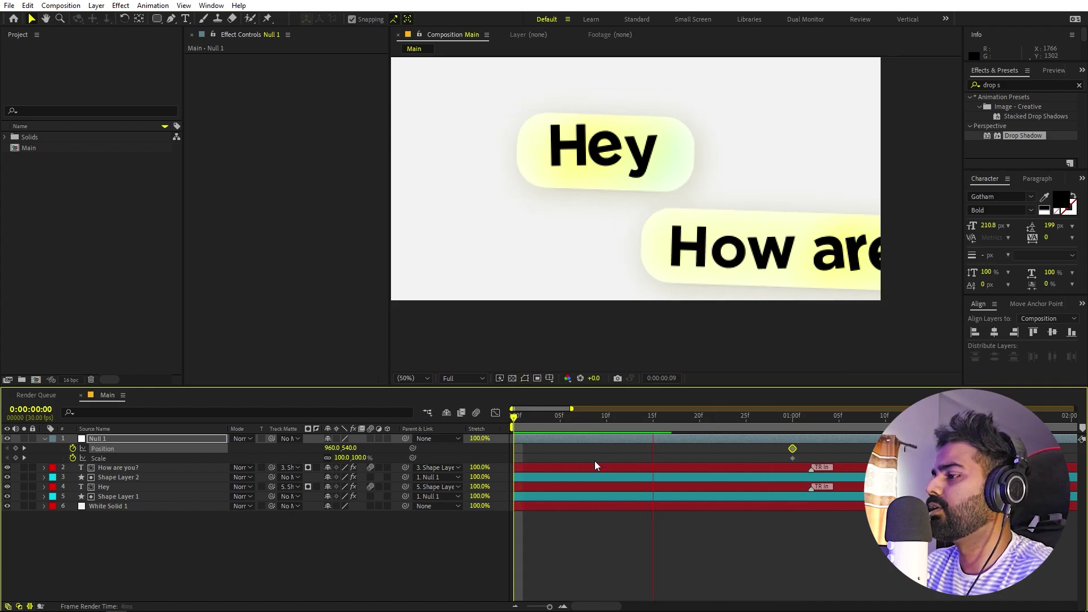
click(562, 467)
shift+click(542, 476)
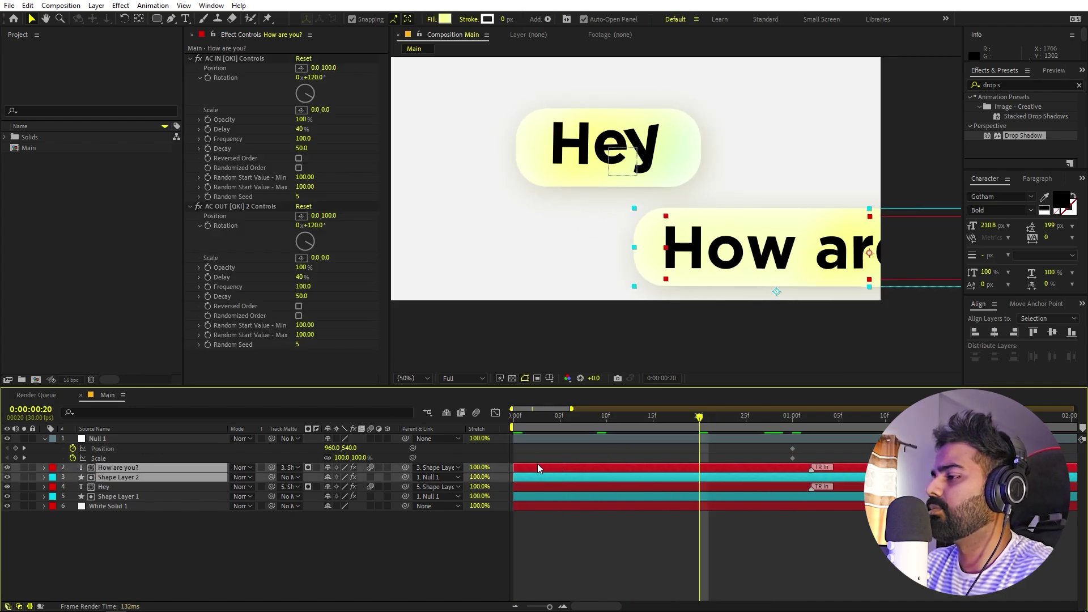
drag(539, 465, 907, 467)
drag(675, 422, 513, 421)
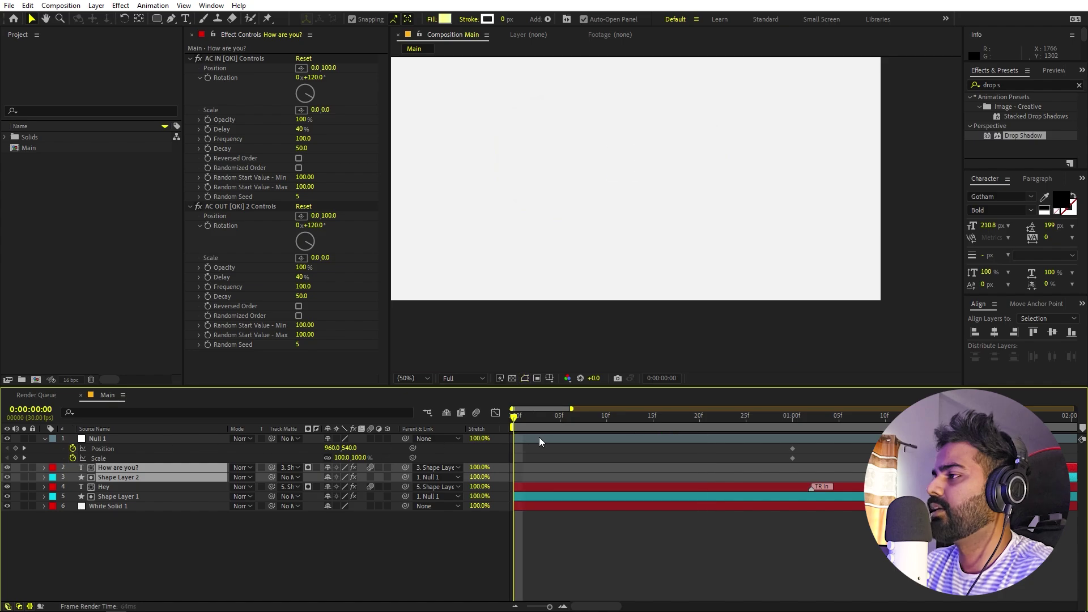
key(space)
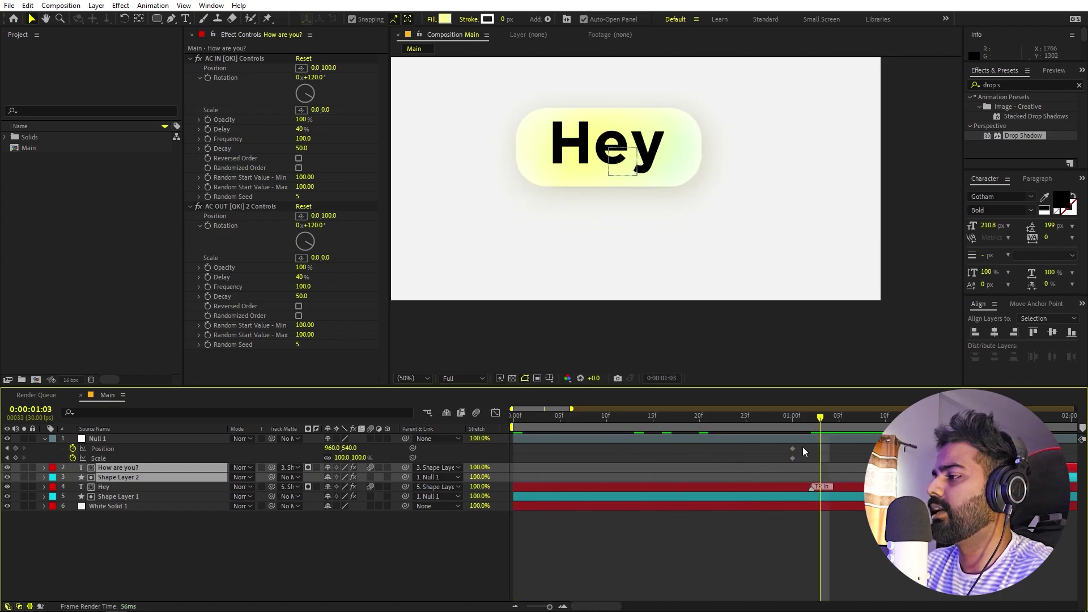
- Shift Null 1's keyframes to about 0:00:01:02, and at 0:00:02:04 set its scale to 54.4% and X position to 797.0
key(minus)
drag(619, 452, 594, 461)
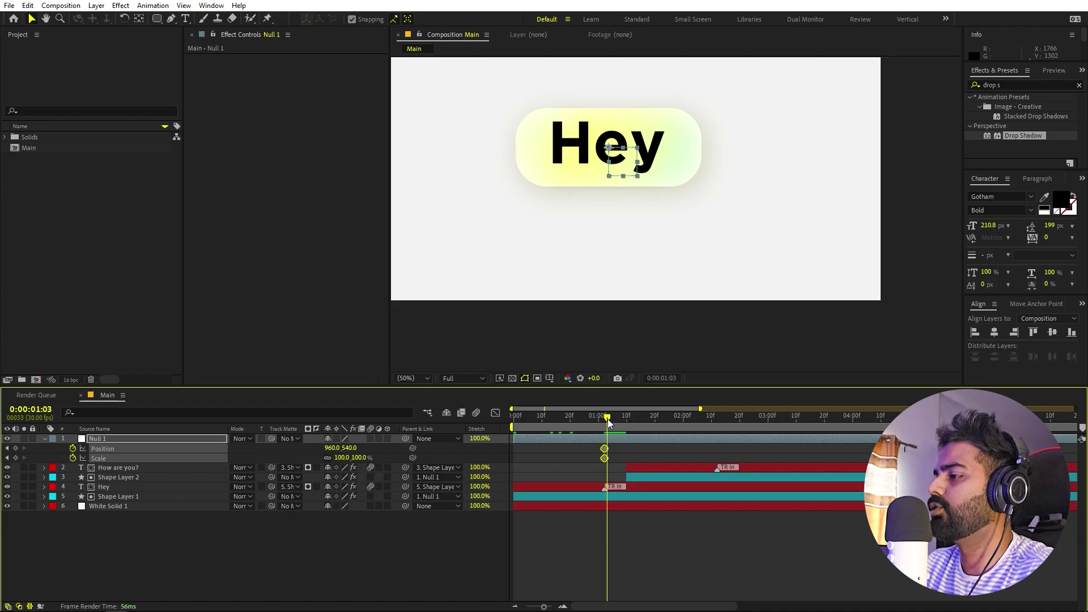
drag(608, 422, 694, 428)
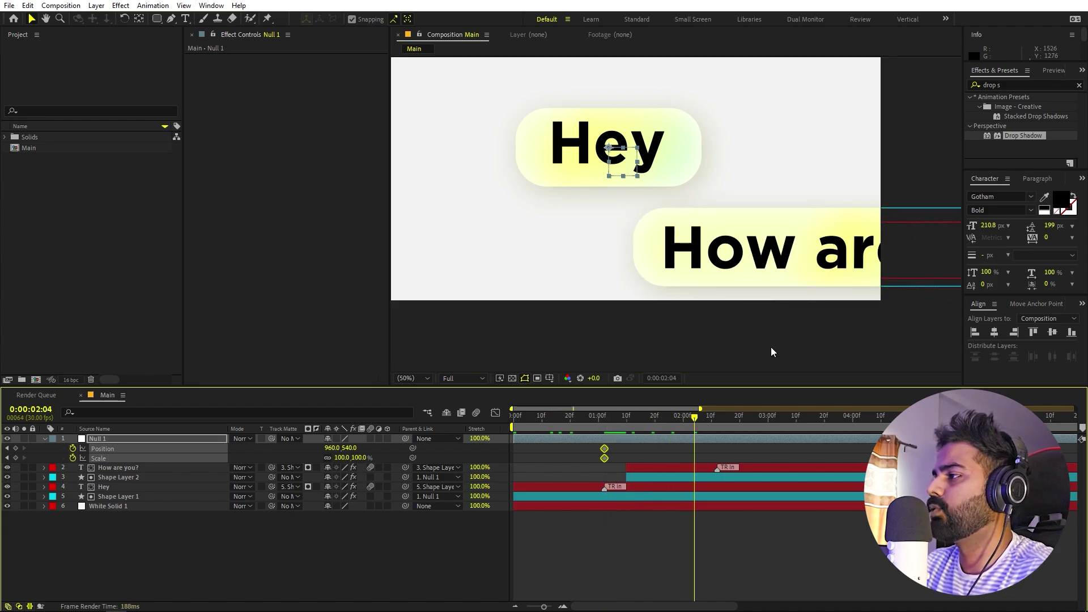
click(411, 378)
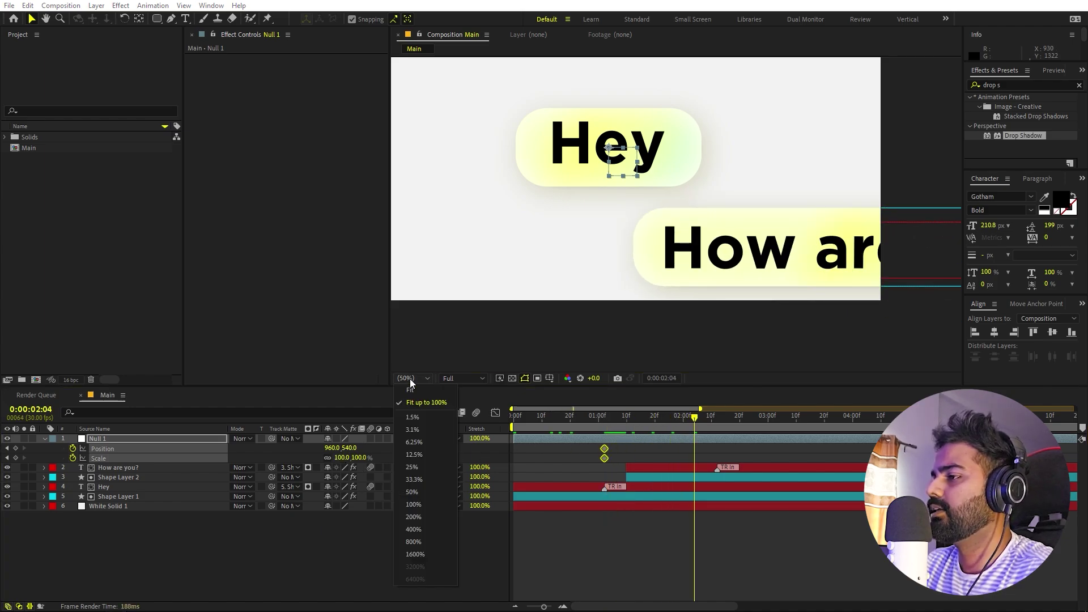
click(414, 403)
drag(346, 458, 228, 447)
click(413, 378)
click(418, 401)
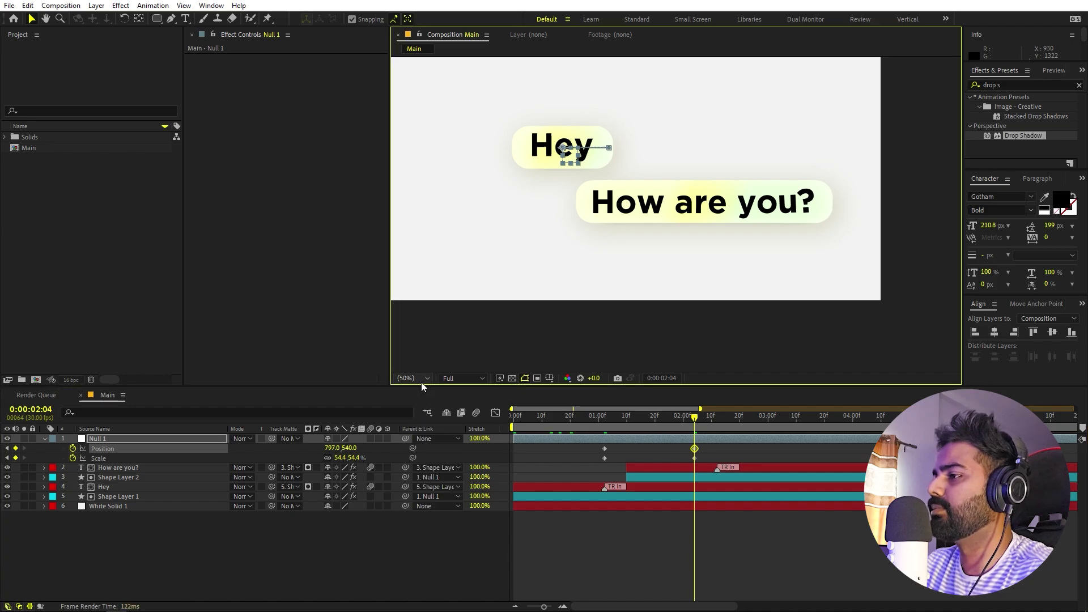
- Set Null 1's position to 631.0, 406.0 at 0:00:02:04 to centre both text boxes in the frame, and preview the move
click(421, 382)
click(421, 395)
drag(349, 447, 241, 453)
drag(346, 448, 339, 449)
key(Up)
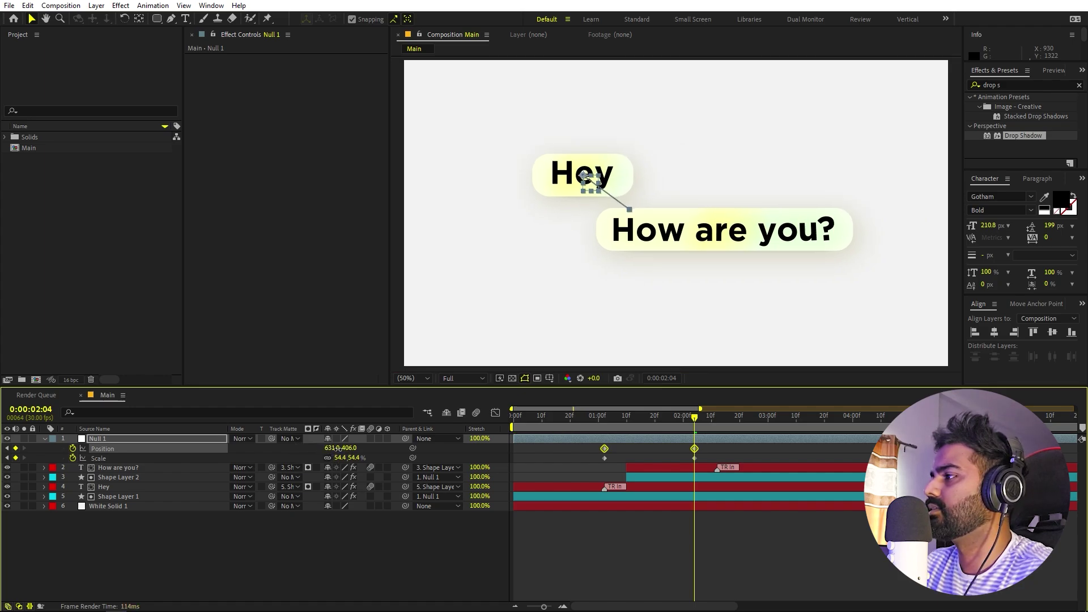
key(Home)
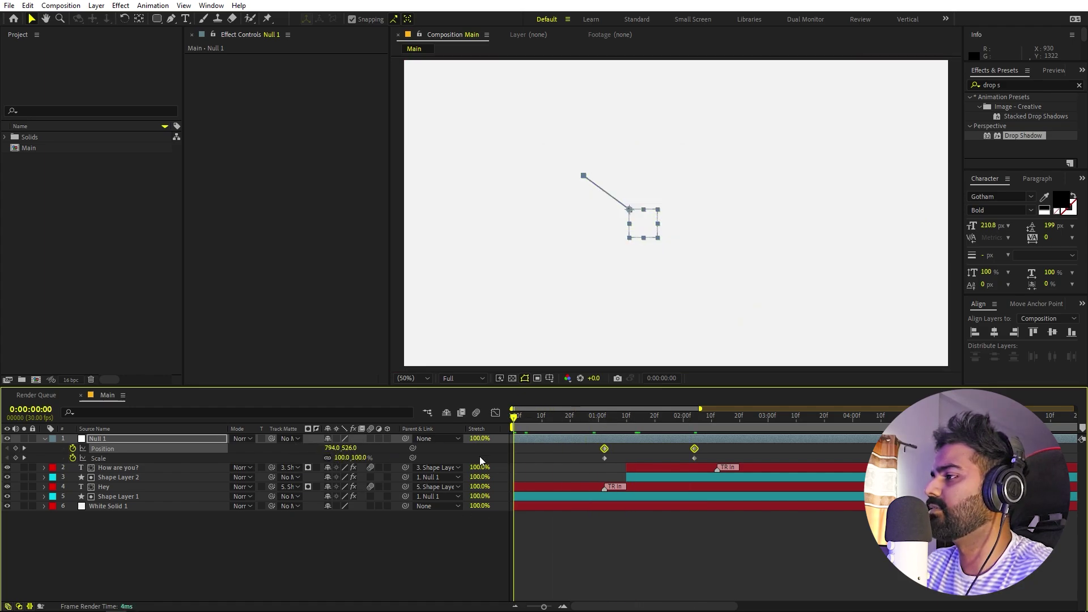
key(space)
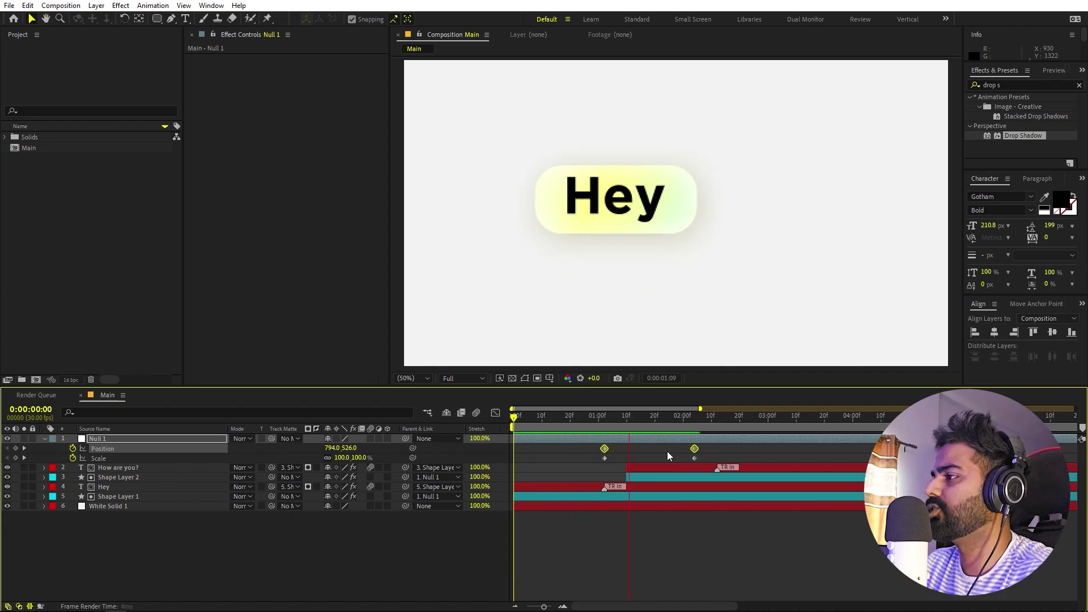
- Apply Easy Ease to all Null 1 keyframes and shape their speed curves into a steep central peak
drag(718, 450, 594, 461)
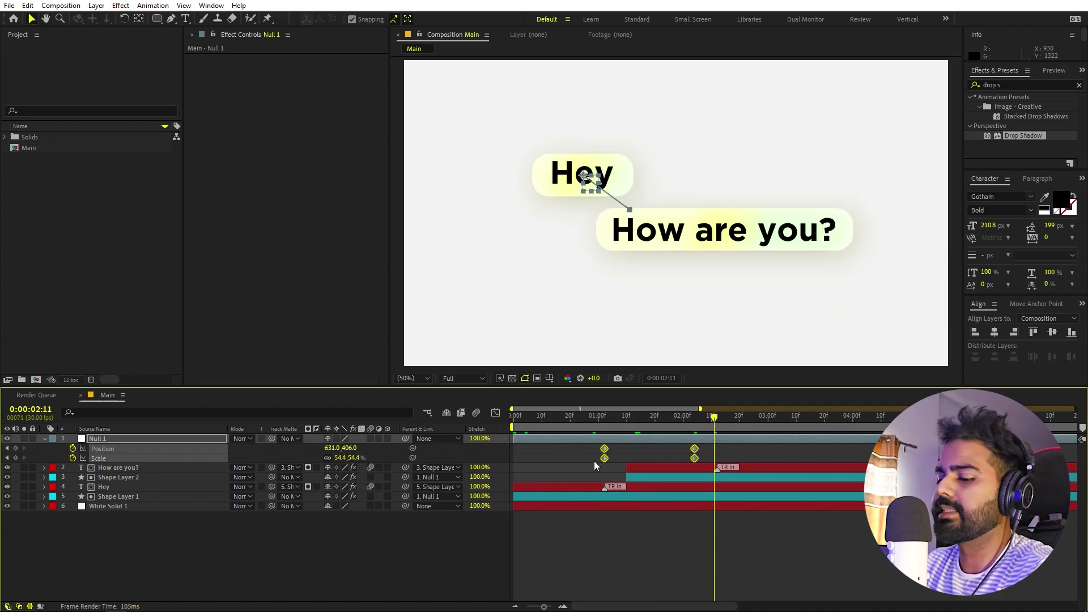
key(F9)
click(496, 412)
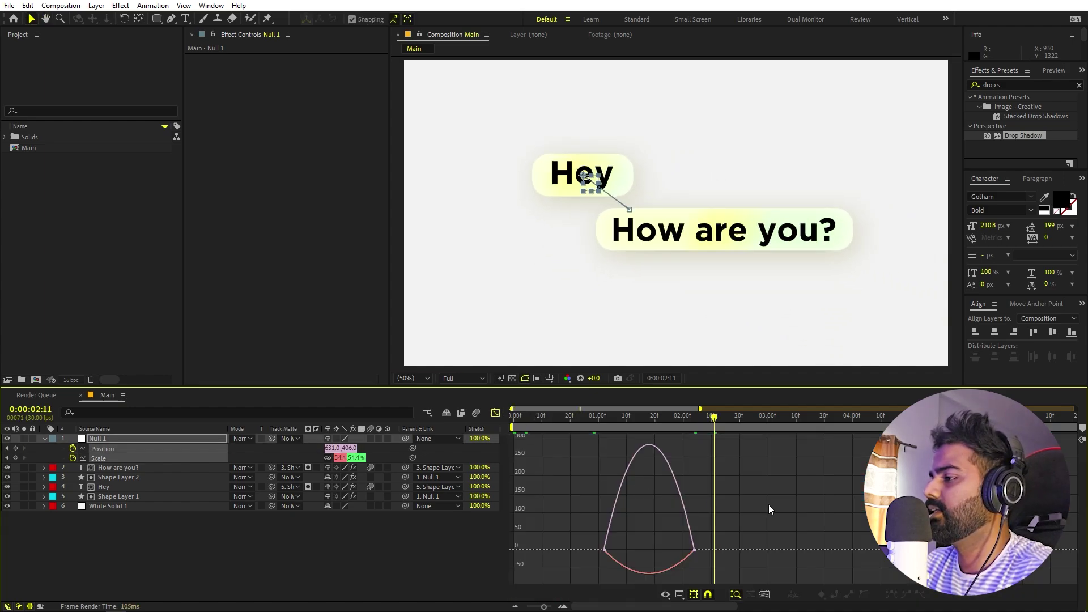
drag(679, 549, 634, 548)
drag(737, 519, 658, 550)
key(space)
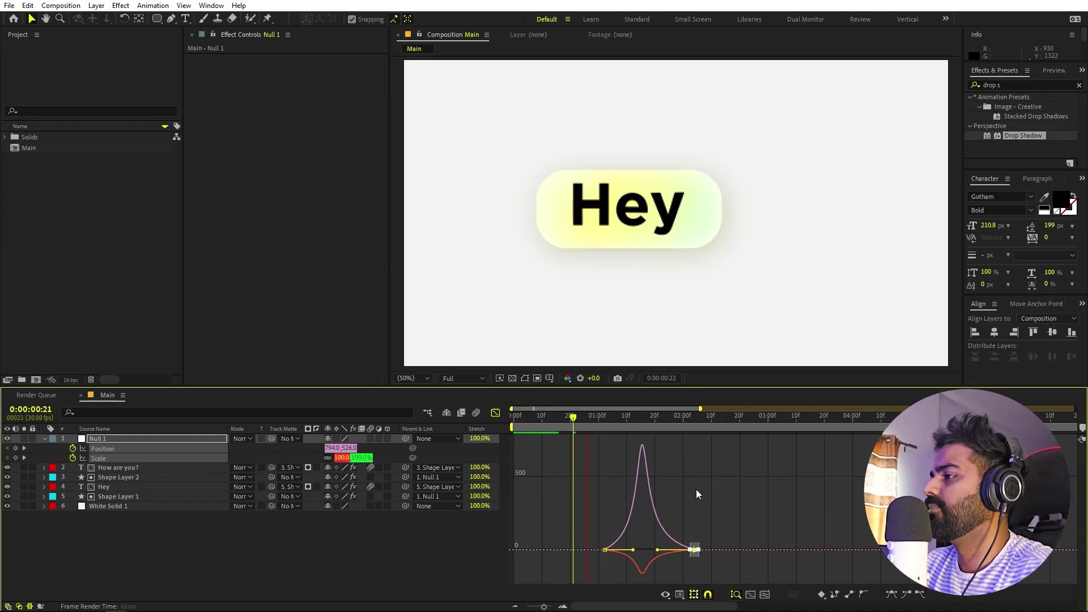
- Shorten Null 1's animation by moving its ending keyframes earlier, and shift the keyframe pairs to about 0:00:00:20 and 0:00:01:14
click(495, 413)
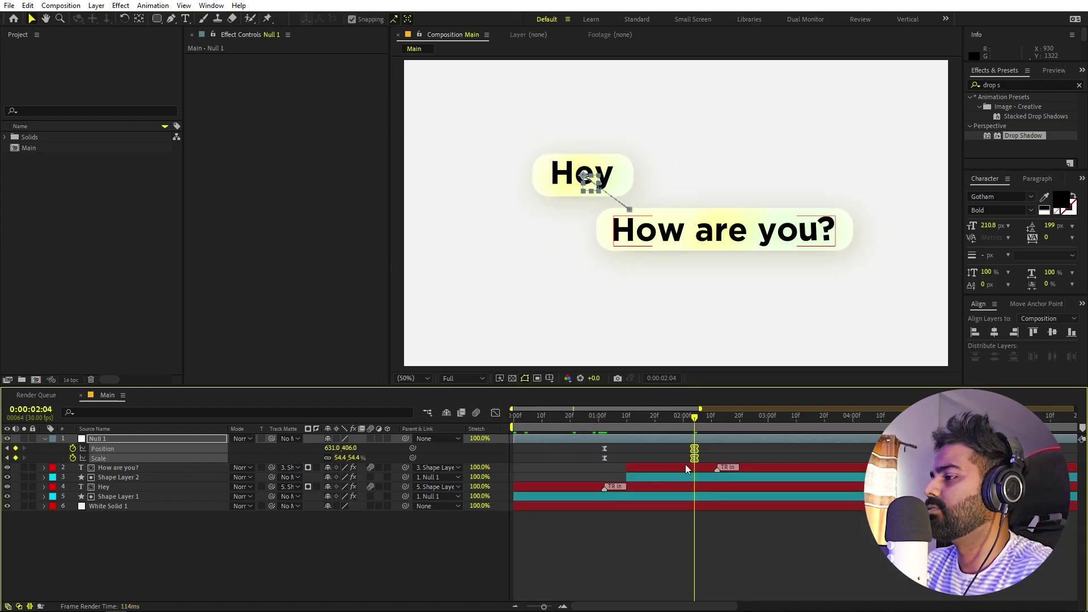
click(679, 450)
drag(713, 445, 688, 461)
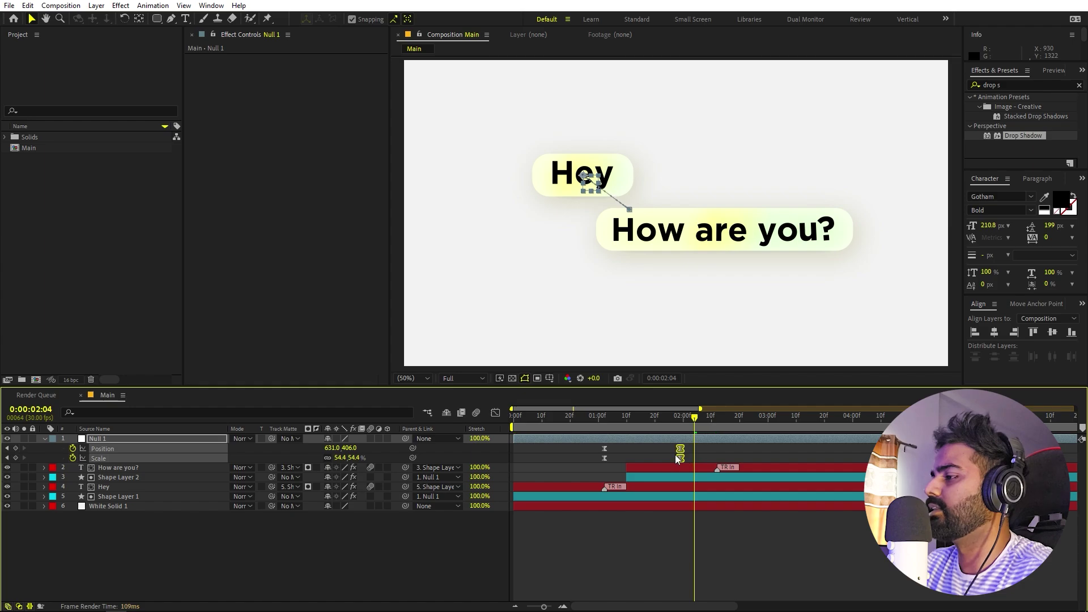
drag(667, 420, 513, 420)
key(space)
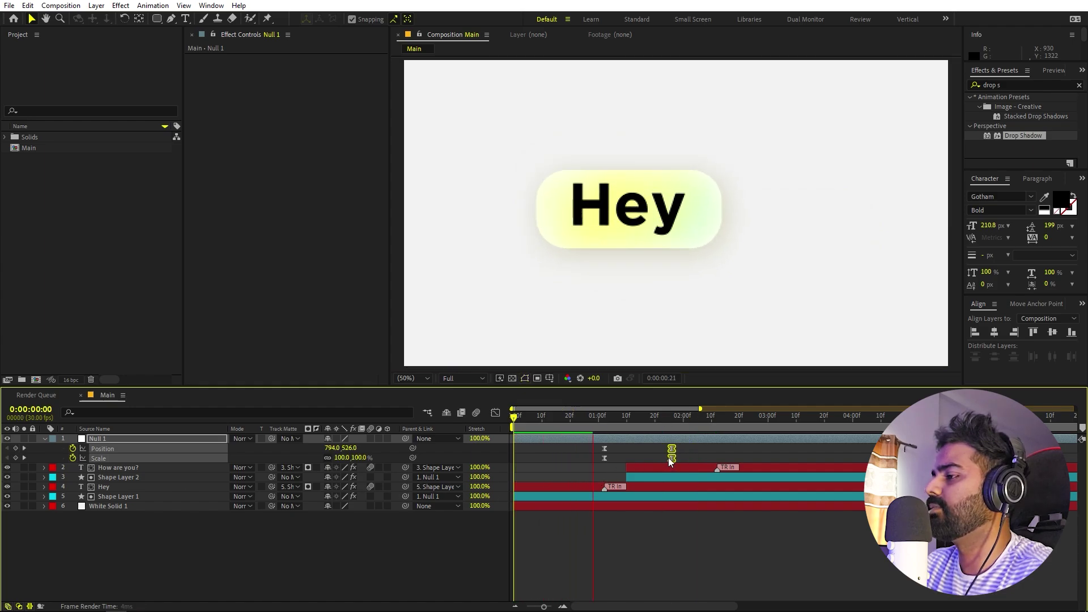
drag(690, 446, 571, 457)
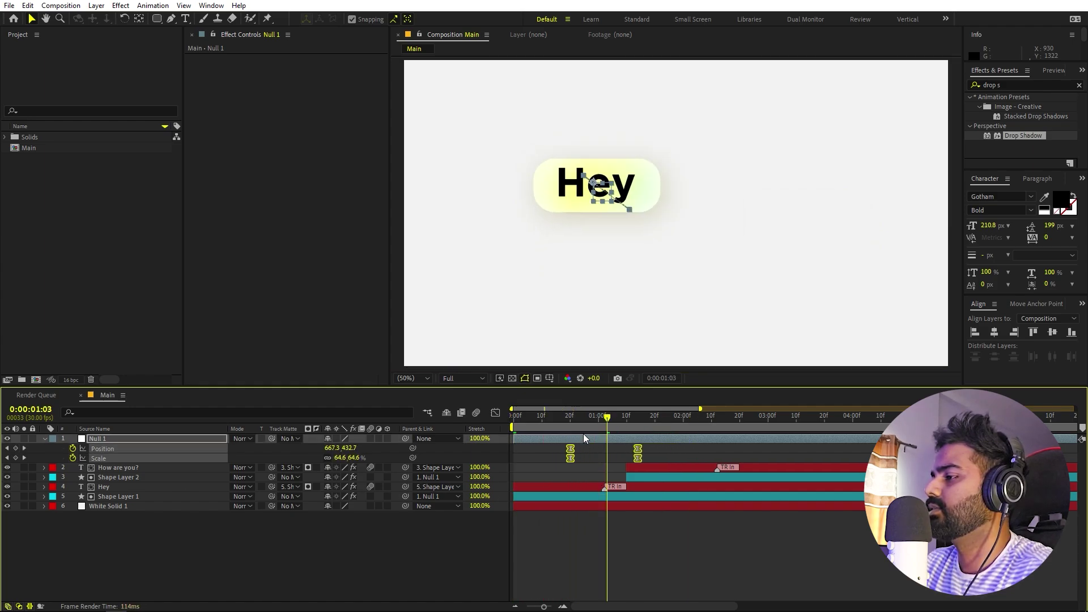
drag(581, 419, 338, 456)
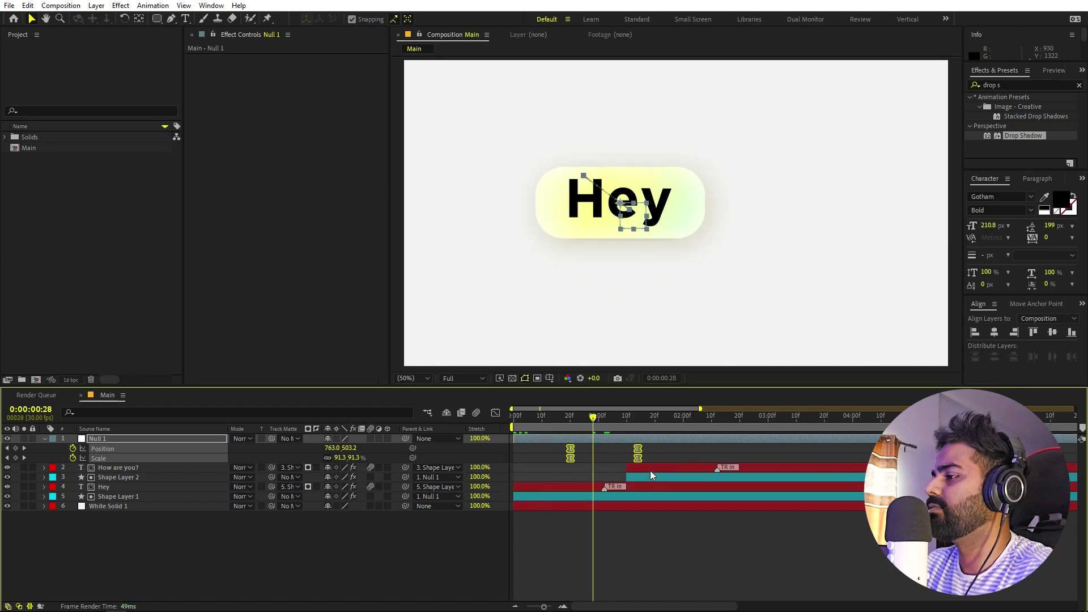
- Slide the "How are you?" text and Shape Layer 2 earlier to start with Null 1's first keyframes at about 0:00:00:20
click(651, 470)
shift+click(652, 479)
drag(652, 478, 596, 481)
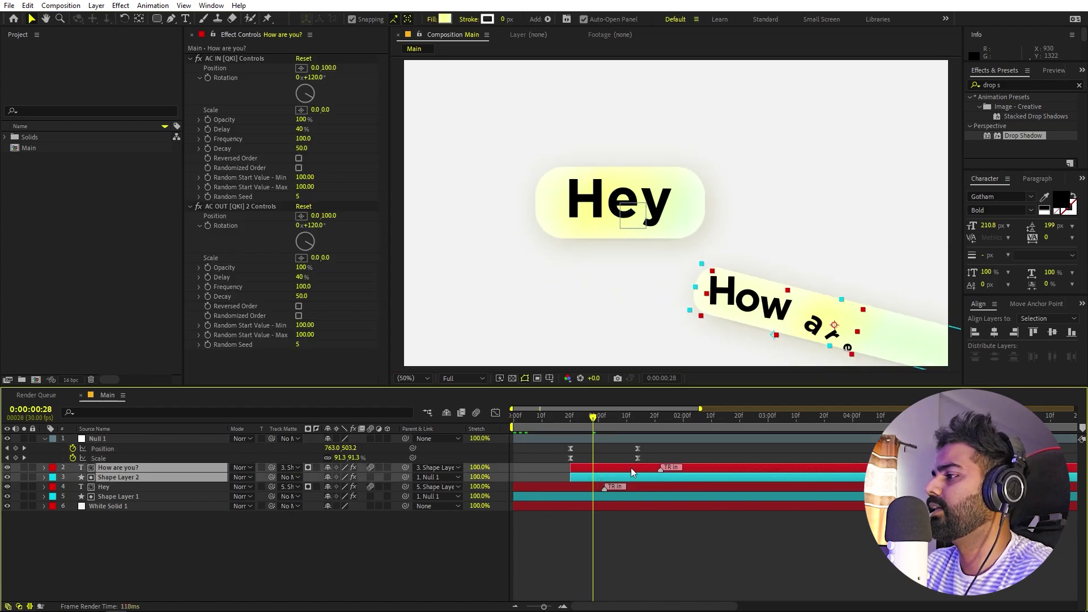
key(space)
click(656, 522)
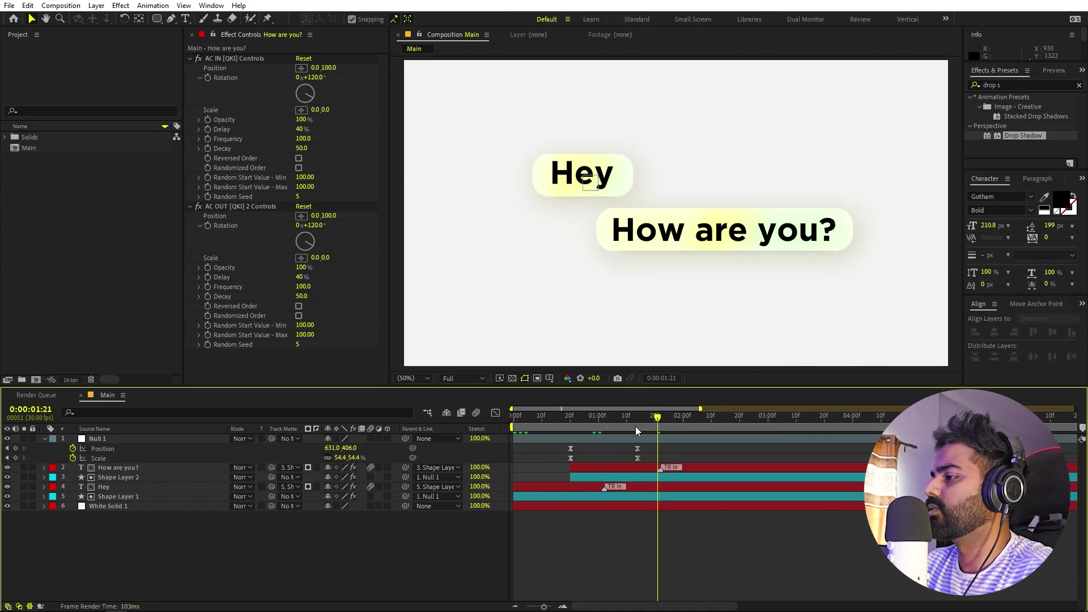
- Snap Shape Layer 2's anchor point to the lower-left corner of the "How are you?" box and preview the animation
drag(635, 424, 774, 431)
click(710, 477)
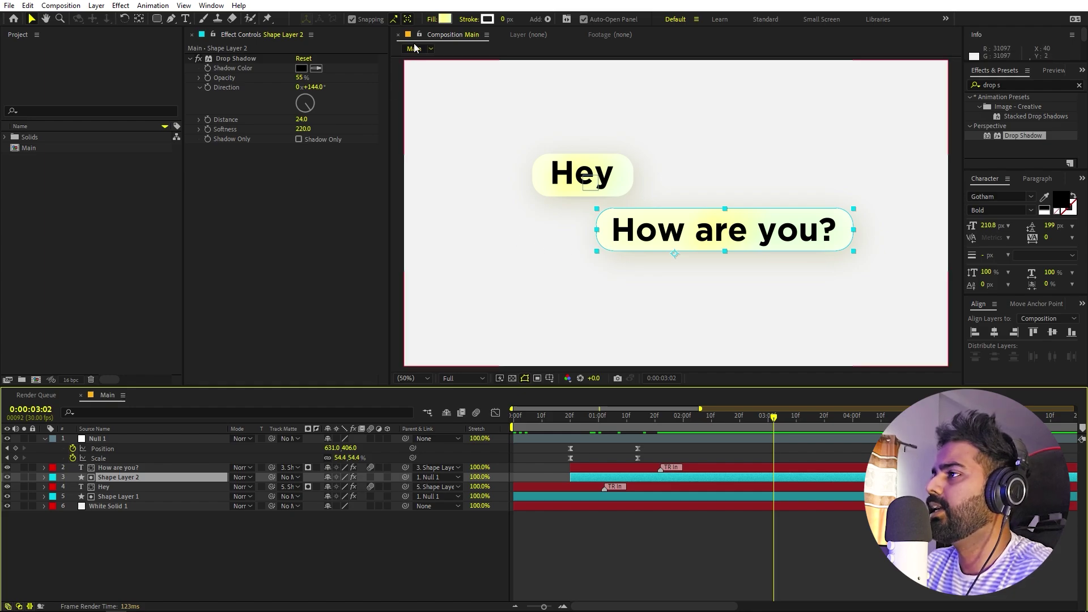
click(139, 19)
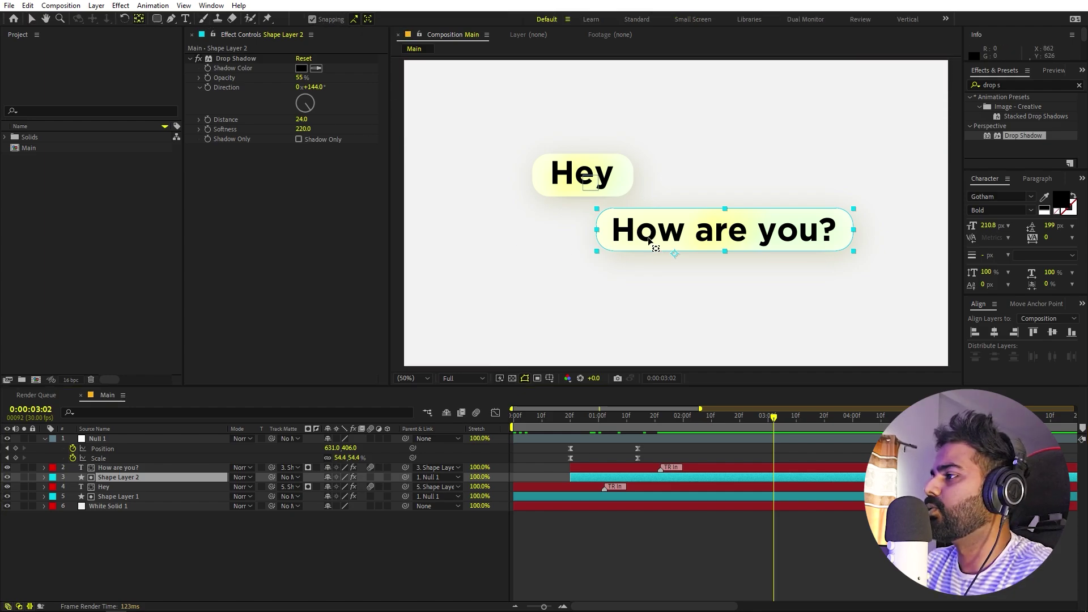
drag(675, 254, 596, 251)
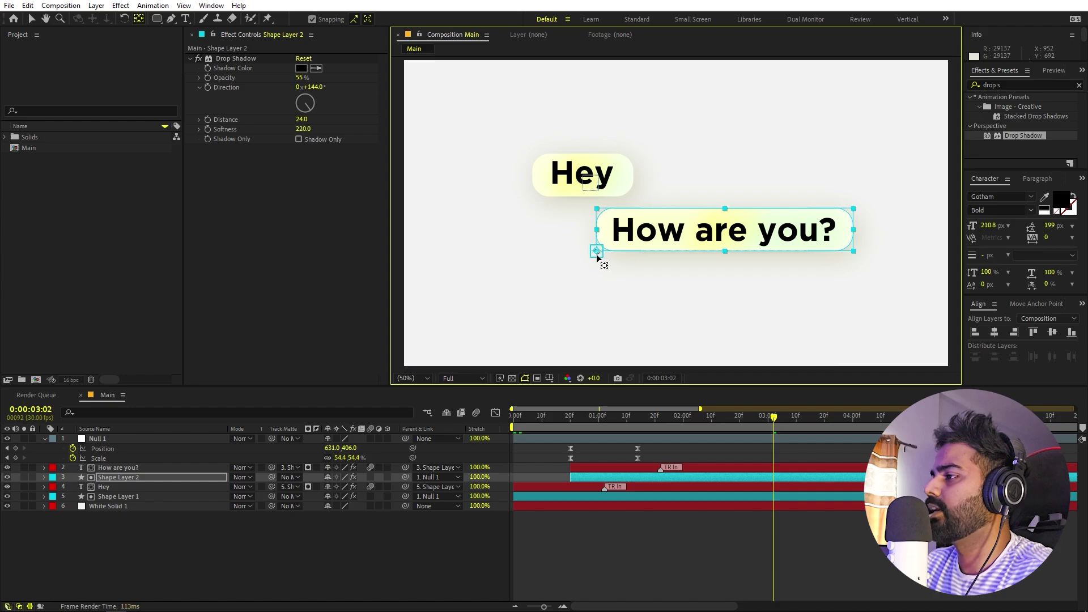
key(space)
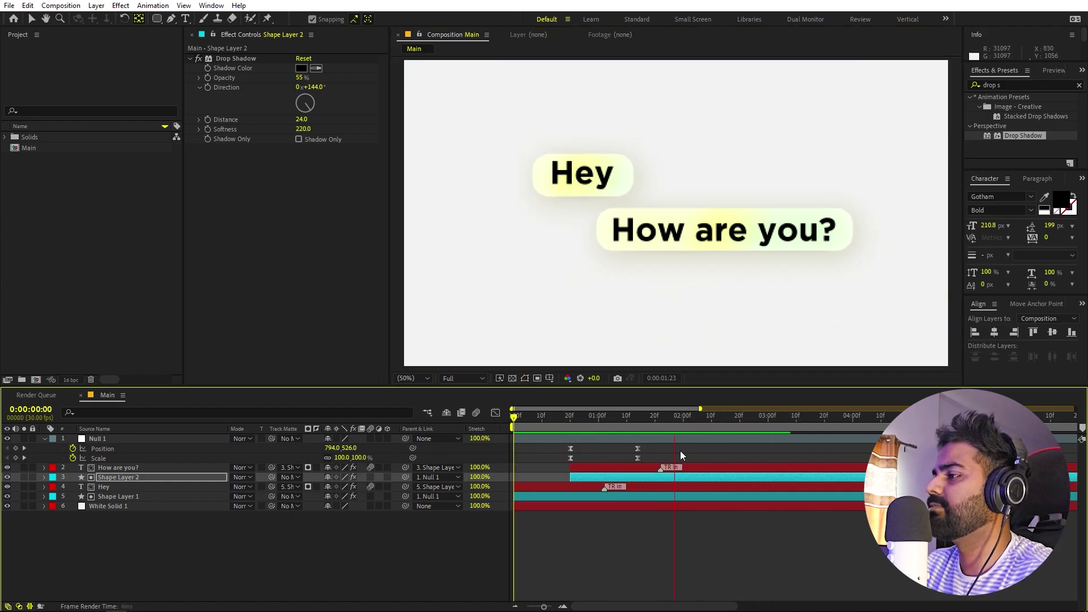
key(space)
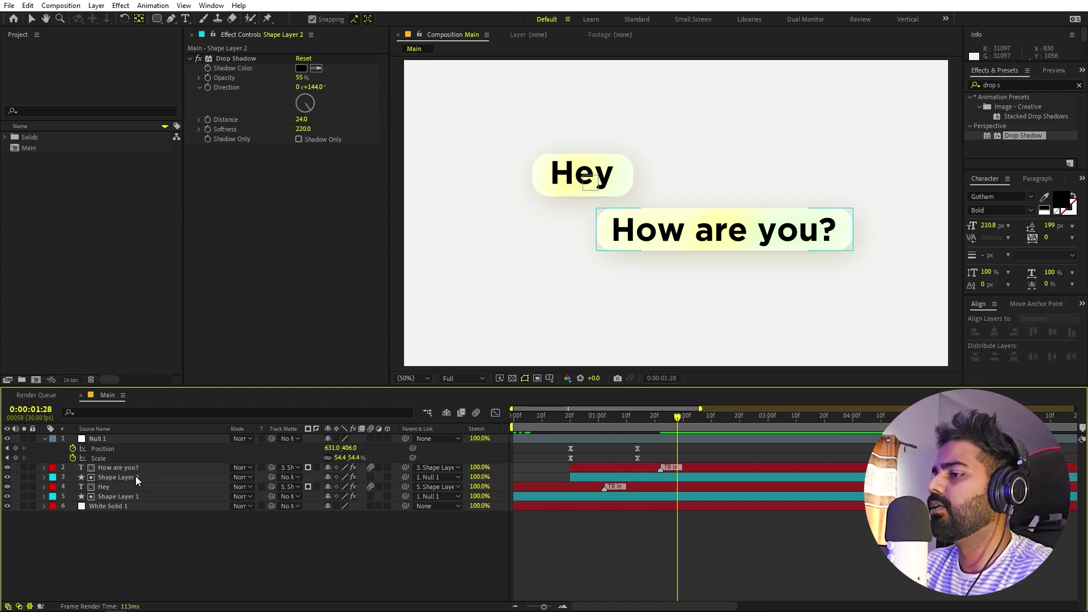
- Recolor Shape Layer 2's linear gradient fill with stops of pale aqua BCFFFB, sky blue 8BEBFF and light purple F3CFFF
click(135, 477)
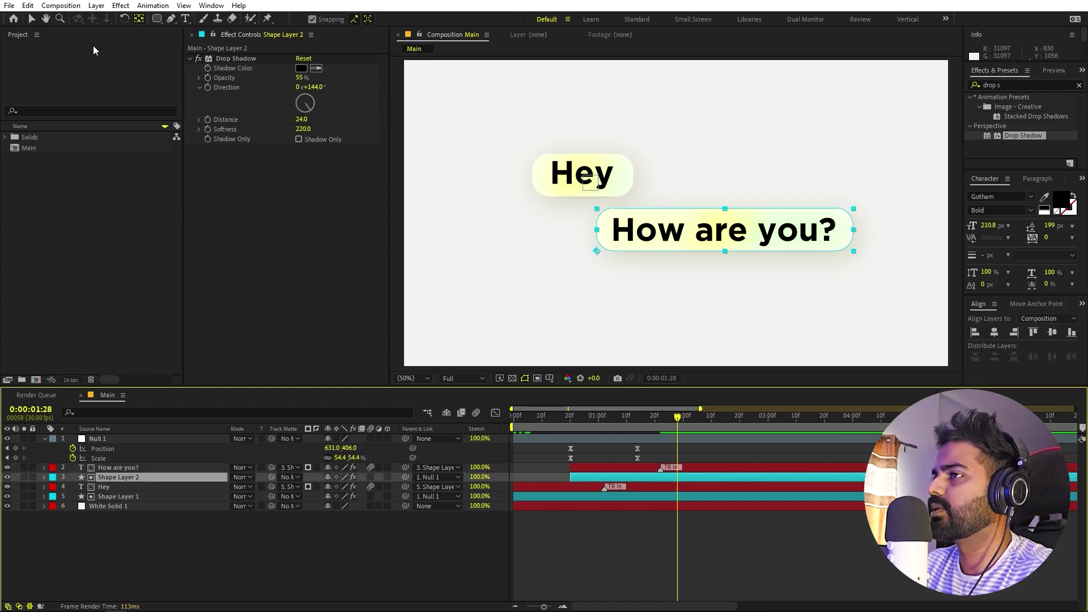
click(32, 22)
click(445, 19)
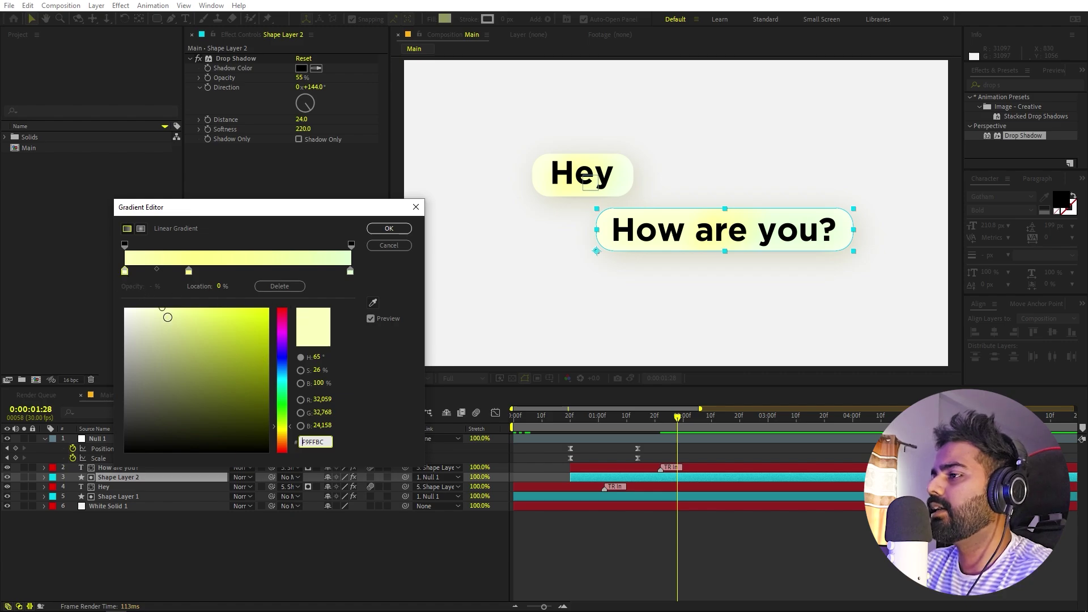
drag(278, 360, 281, 382)
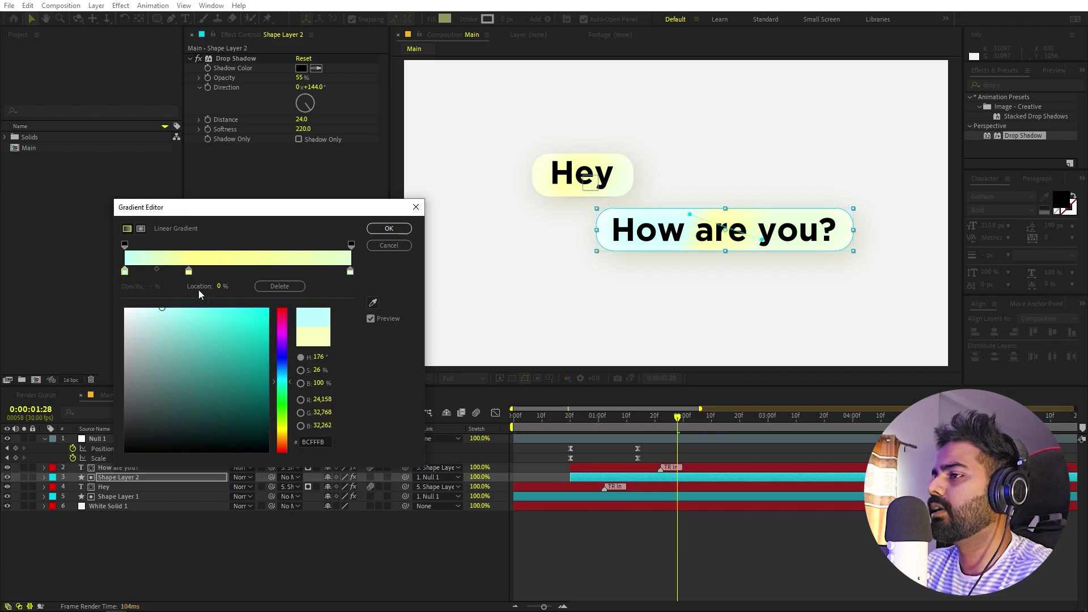
click(189, 272)
click(286, 376)
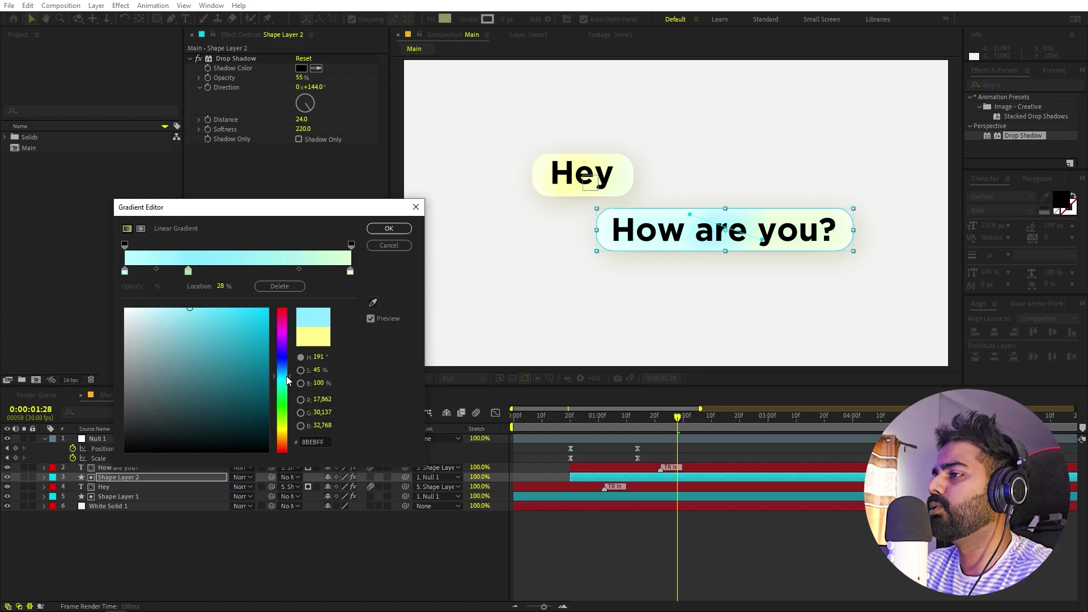
click(350, 272)
click(283, 338)
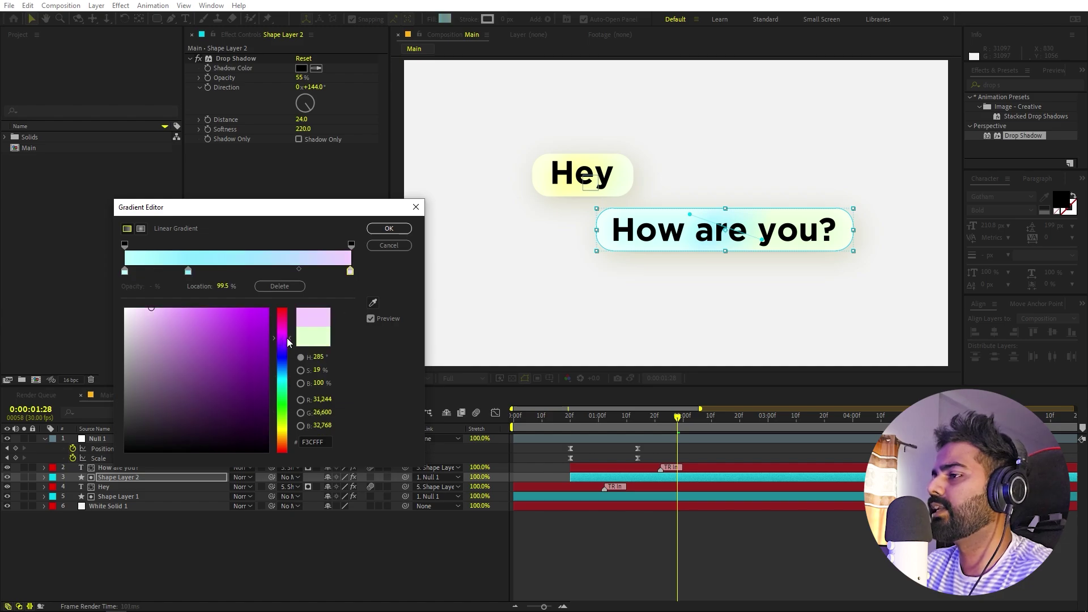
click(389, 229)
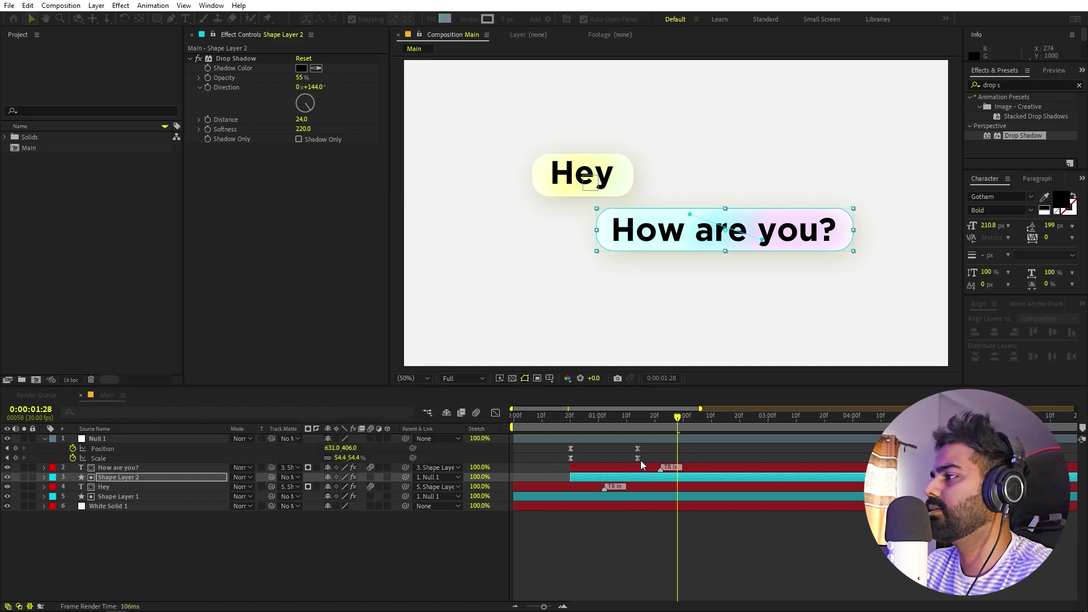
- Play the Main composition from the first frame to review the timing of both text boxes
drag(606, 607, 775, 609)
click(668, 571)
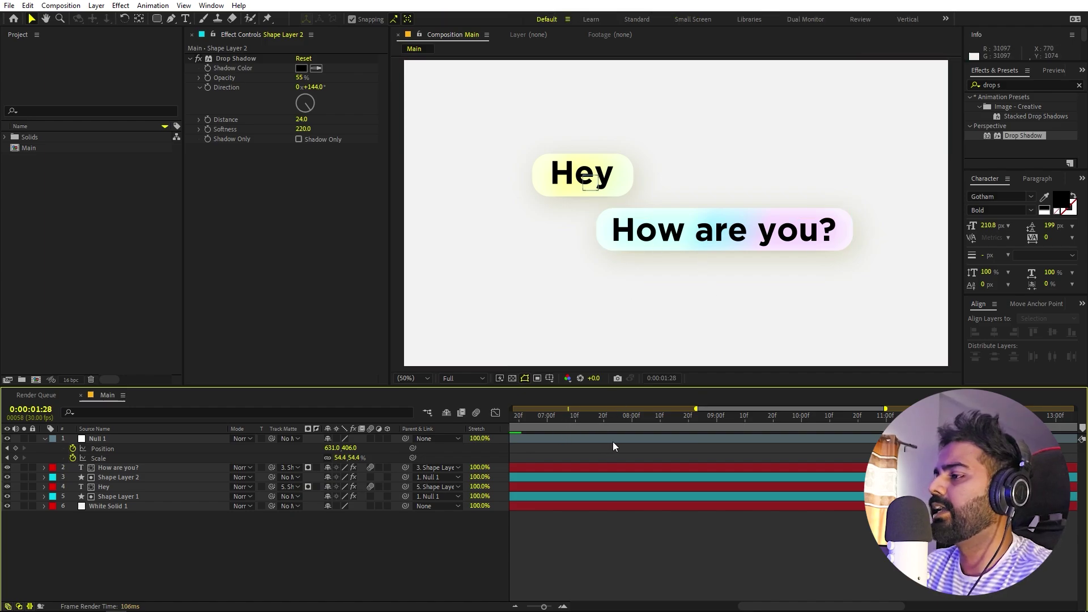
scroll(613, 446, down, 1)
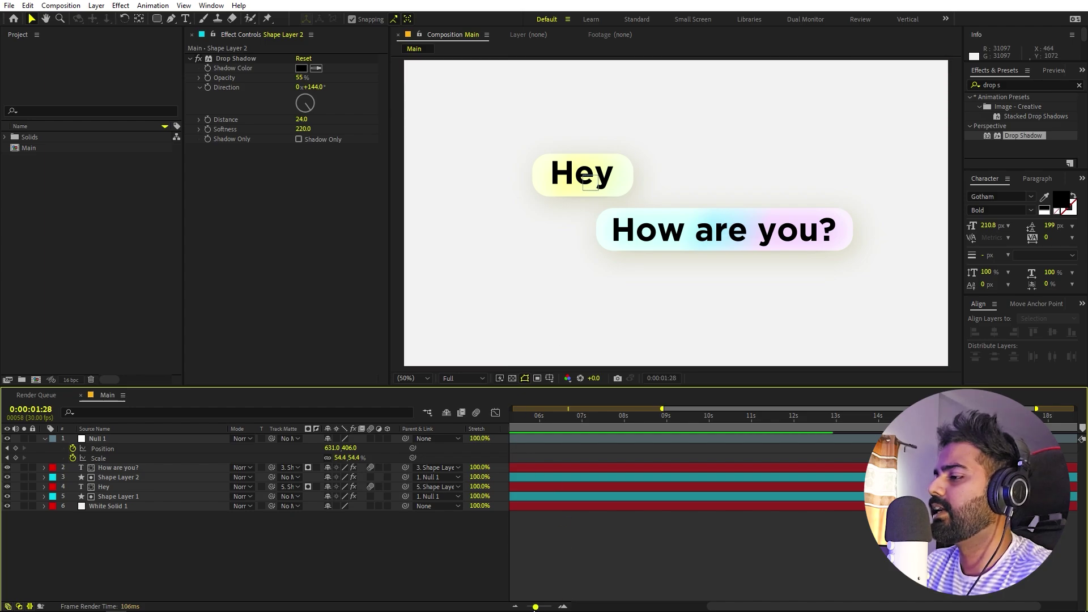
drag(534, 607, 536, 608)
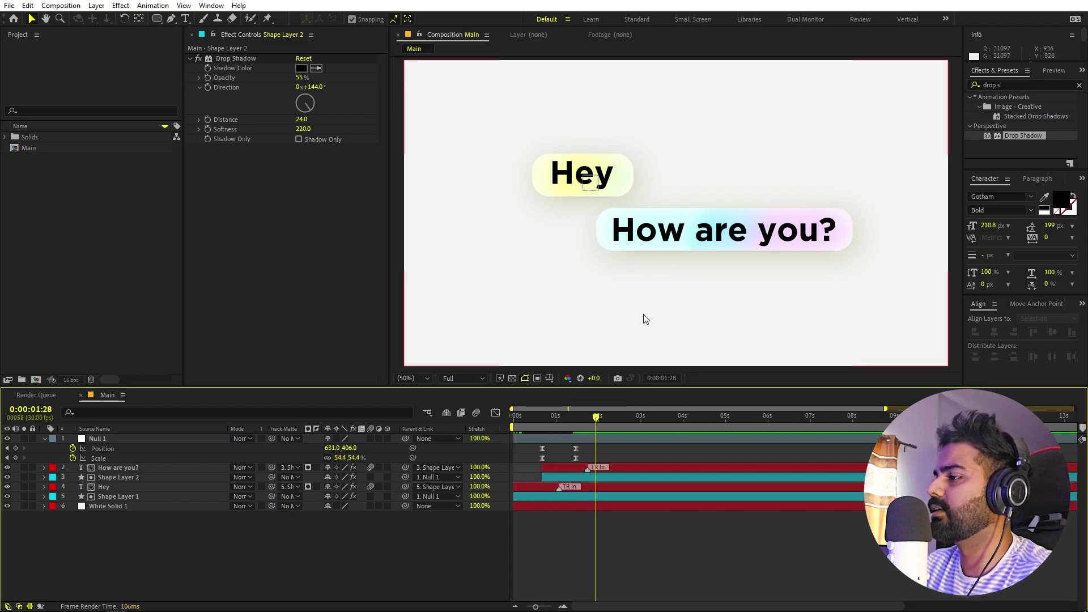
key(j)
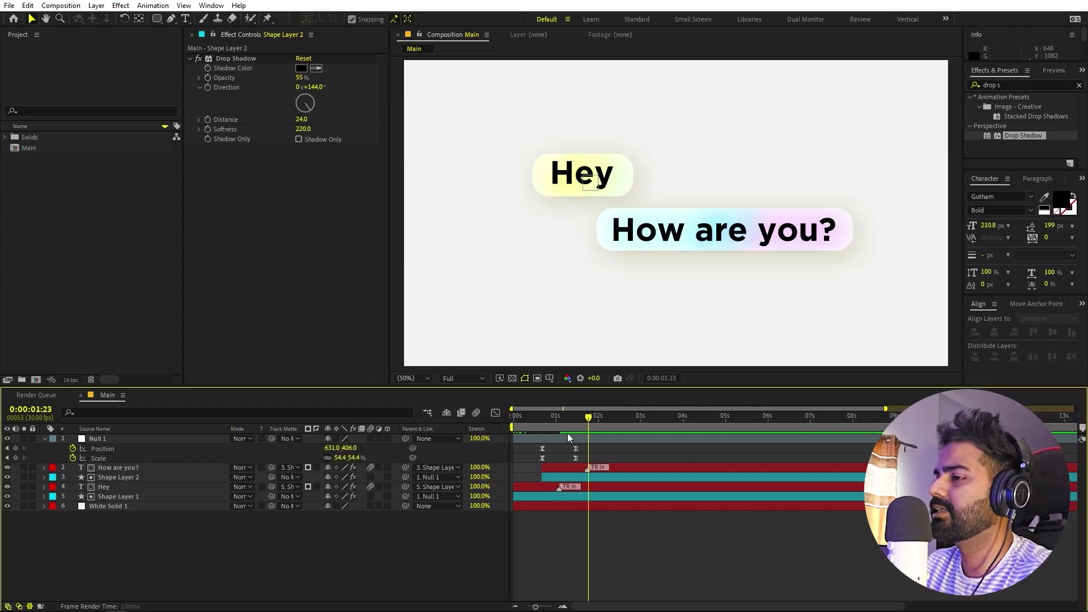
drag(567, 433, 361, 442)
key(space)
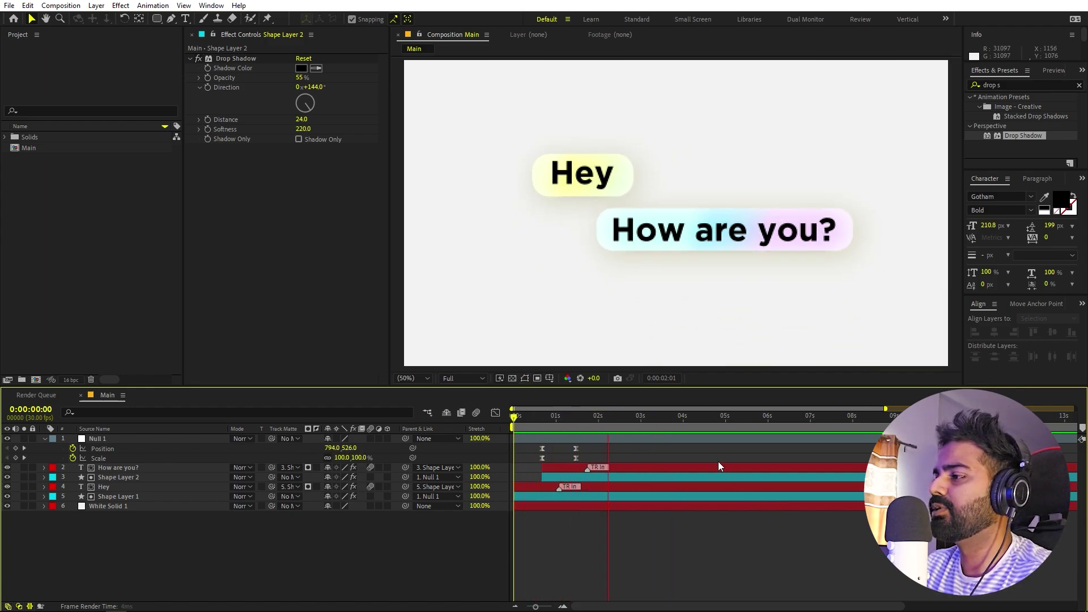
key(space)
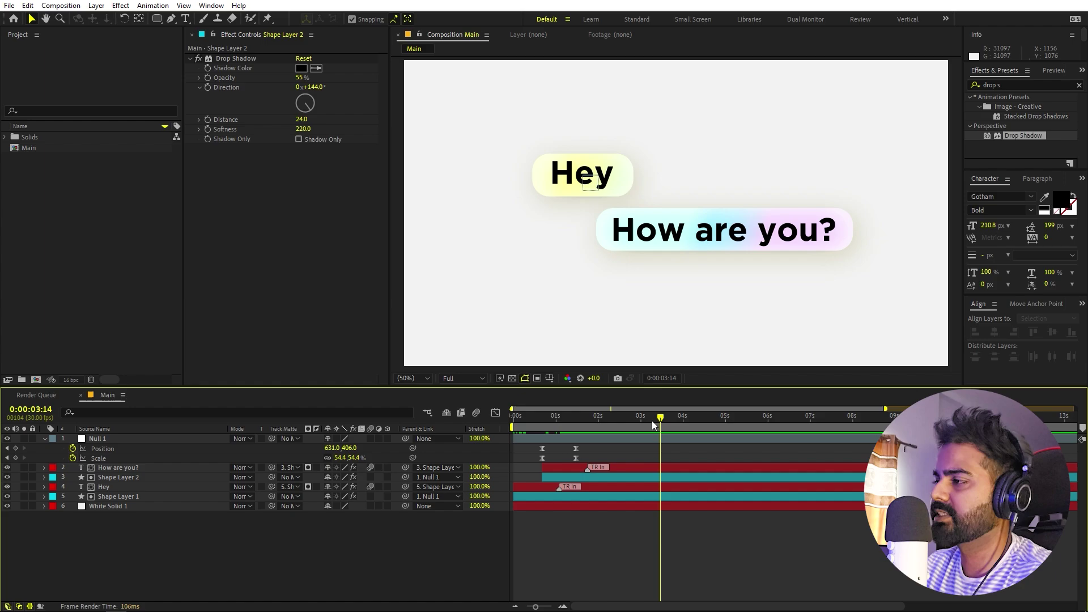